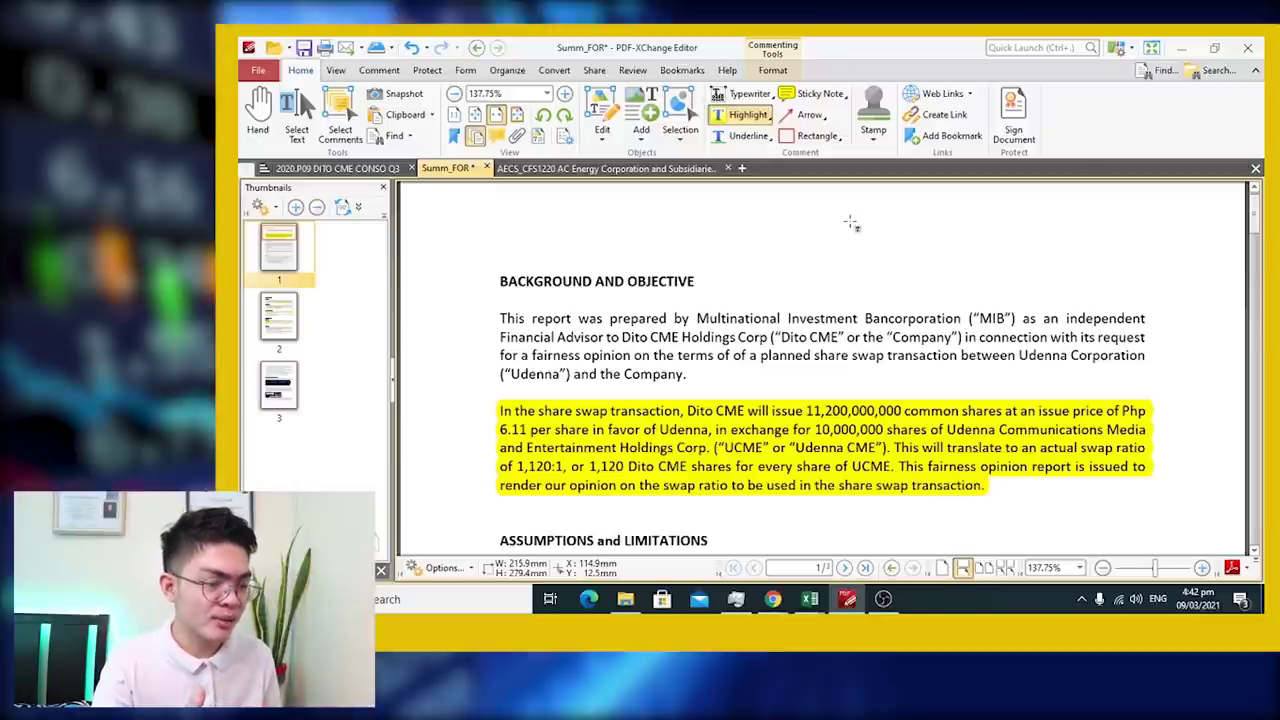
- Check the DITO CME Holdings Corp. company disclosures list in Chrome, and return to the Summ_FOR report in PDF-XChange Editor
mouse_move(778, 603)
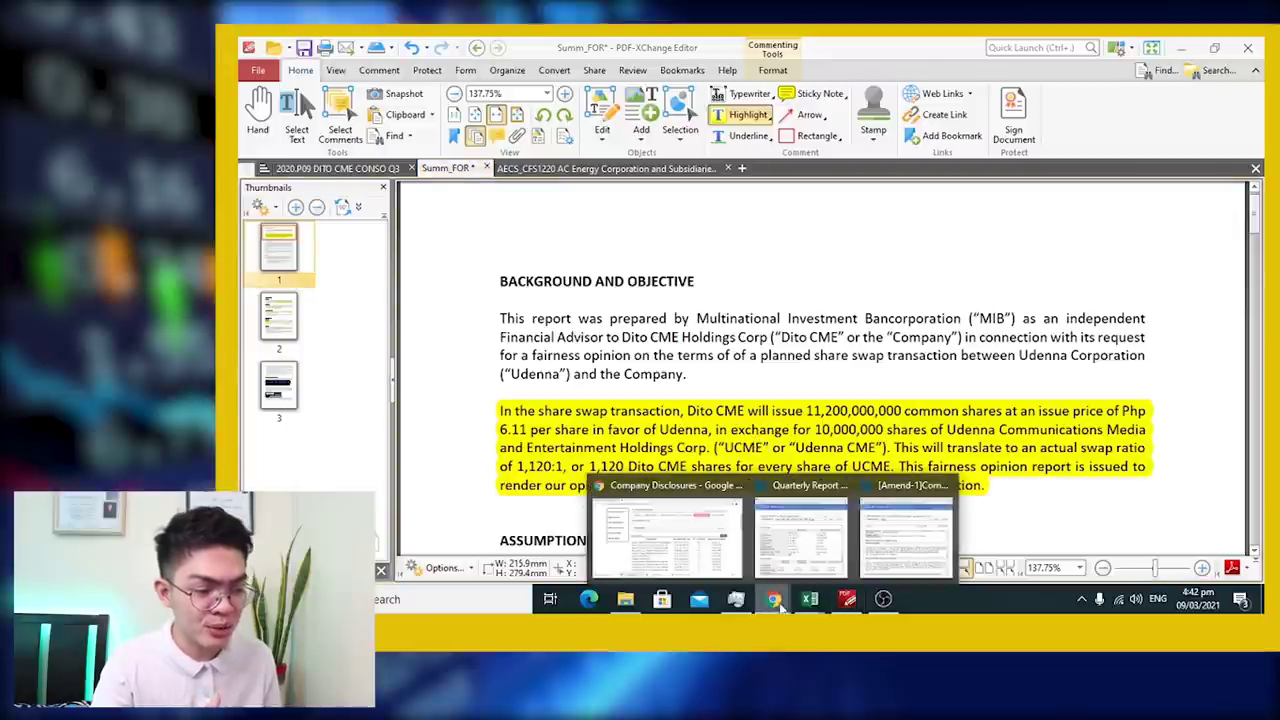
left_click(664, 548)
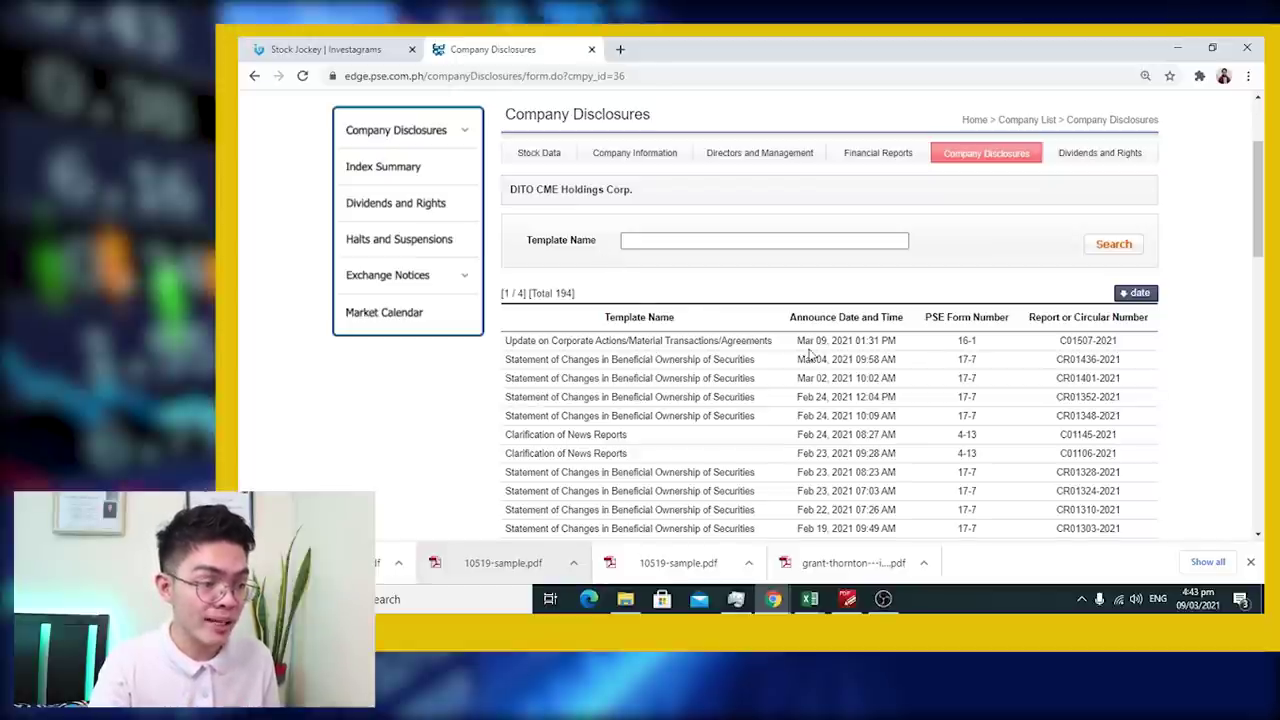
left_click(847, 598)
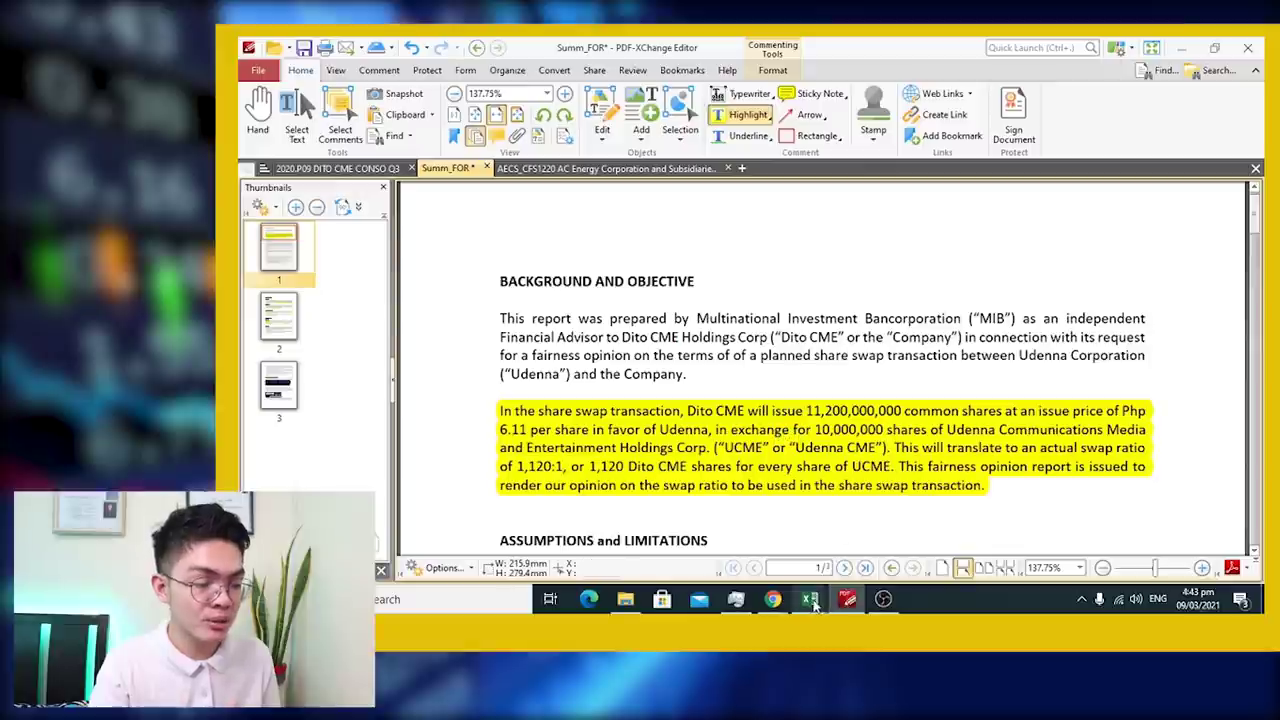
- Switch to the DITO SHARESWAP workbook in Excel and select the share swap summary line about the shares Udenna receives
mouse_move(813, 600)
left_click(890, 520)
key("Up")
key("Up")
key("Up")
key("Up")
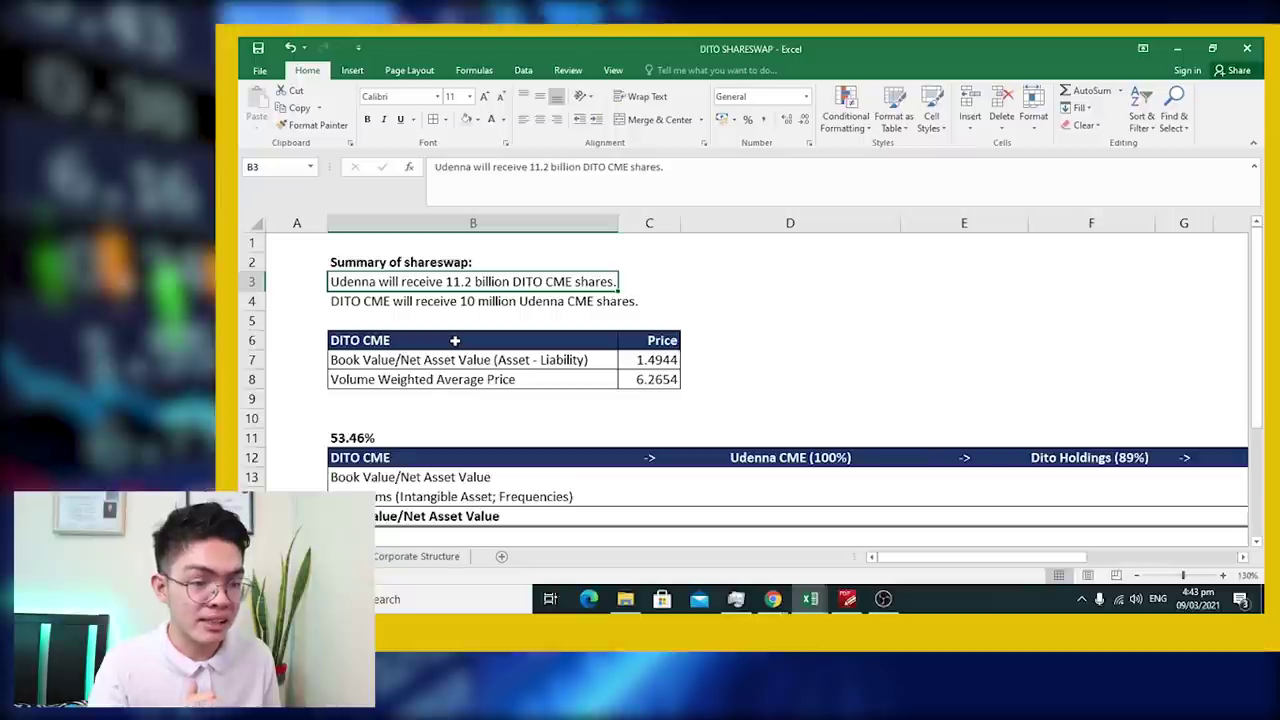
- Return to the Summ_FOR report in PDF-XChange Editor and read the NAV method under Valuation of Dito CME on page 2
left_click(847, 598)
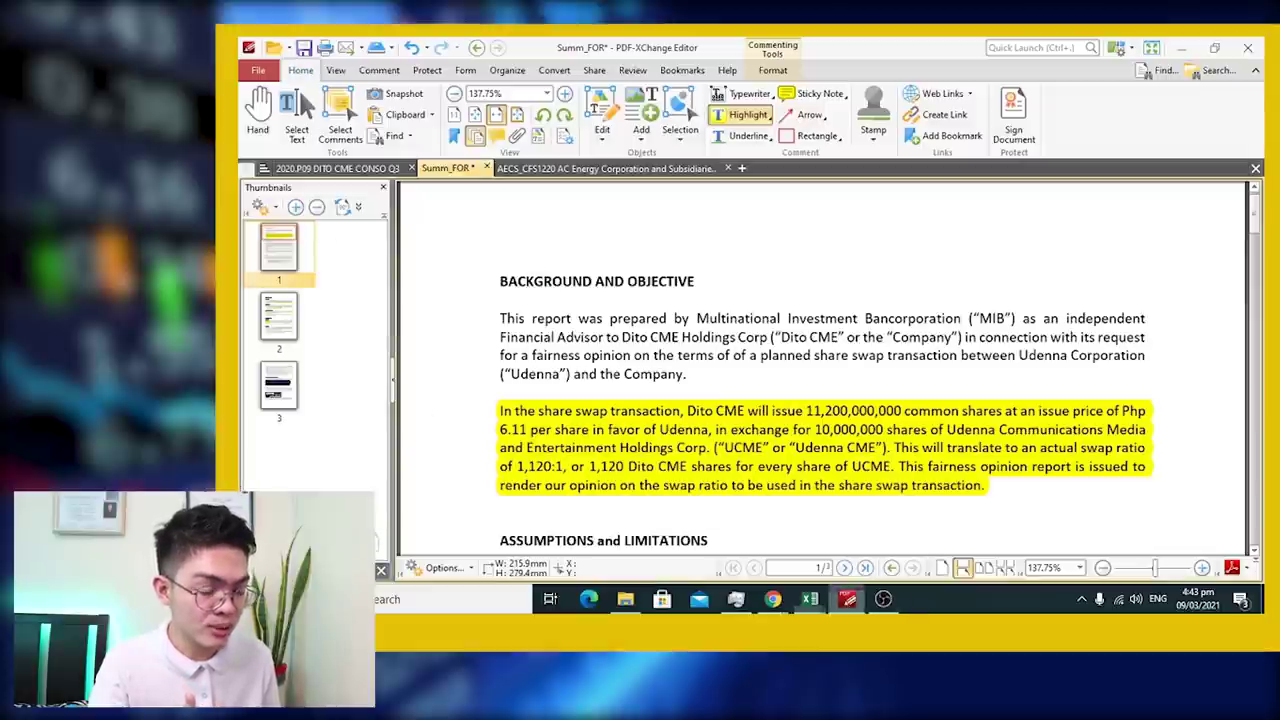
scroll(829, 447, "down", 2)
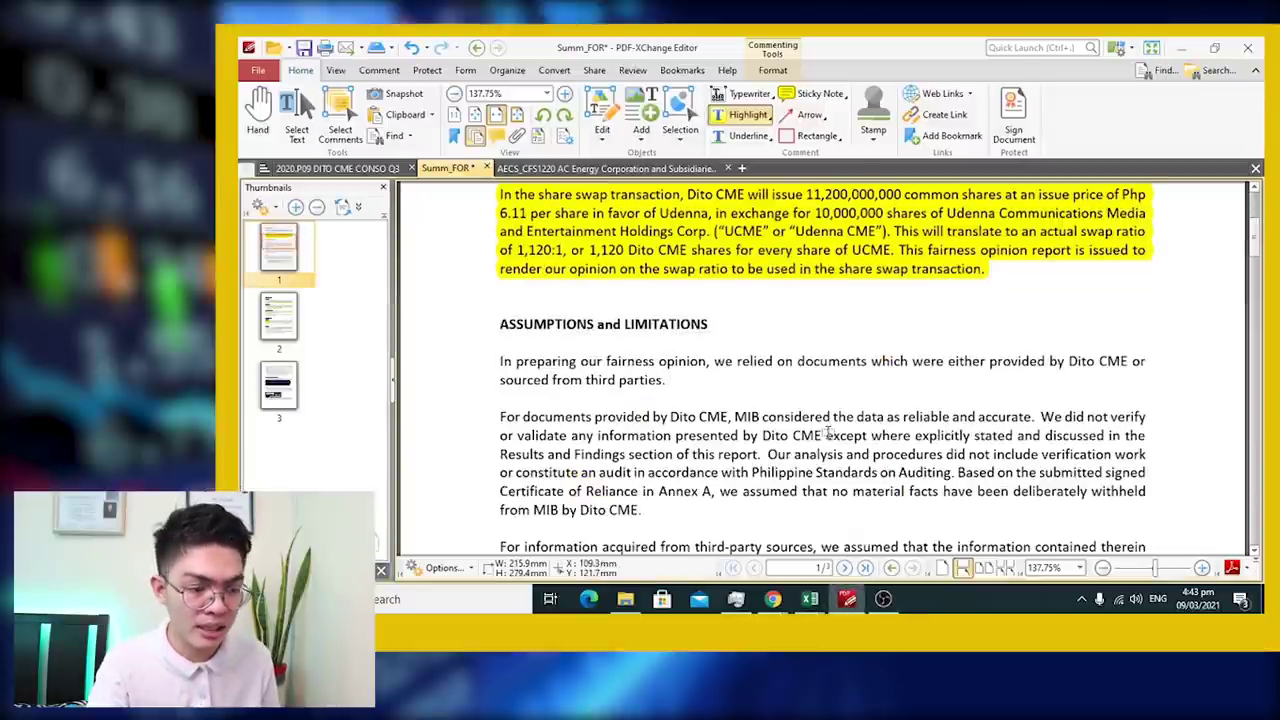
scroll(829, 435, "down", 1)
scroll(829, 435, "down", 5)
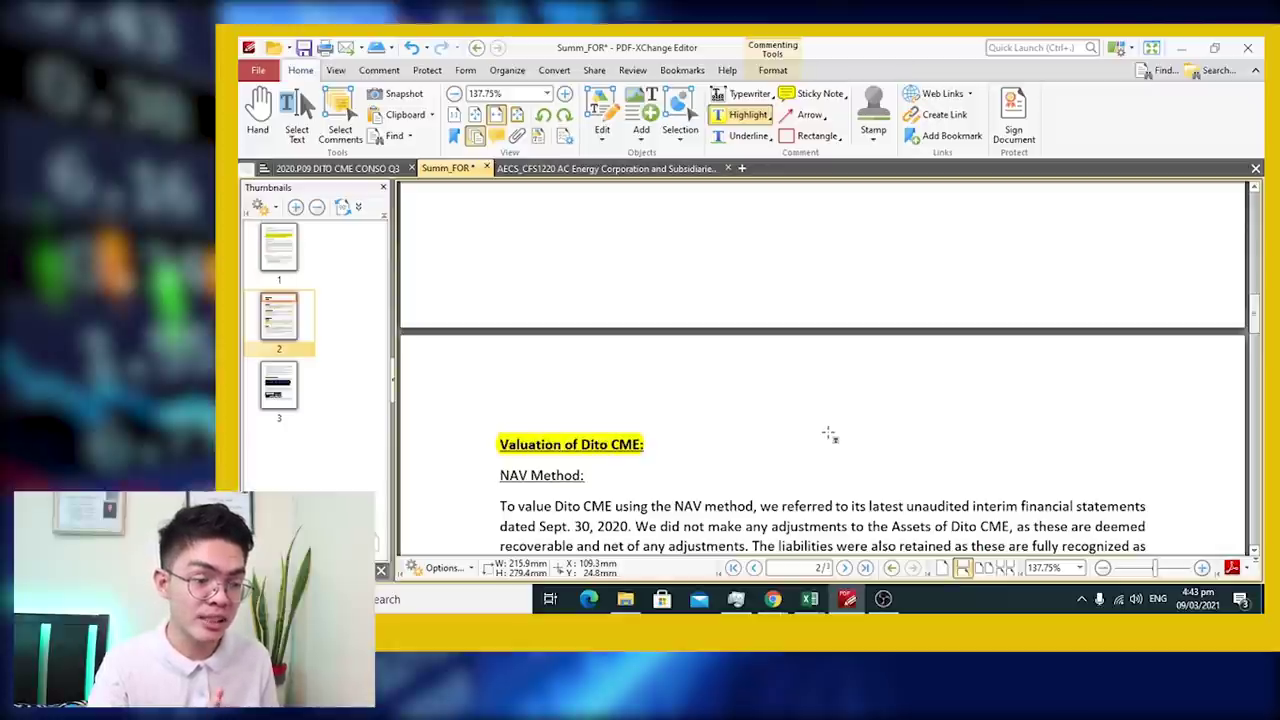
scroll(829, 433, "down", 2)
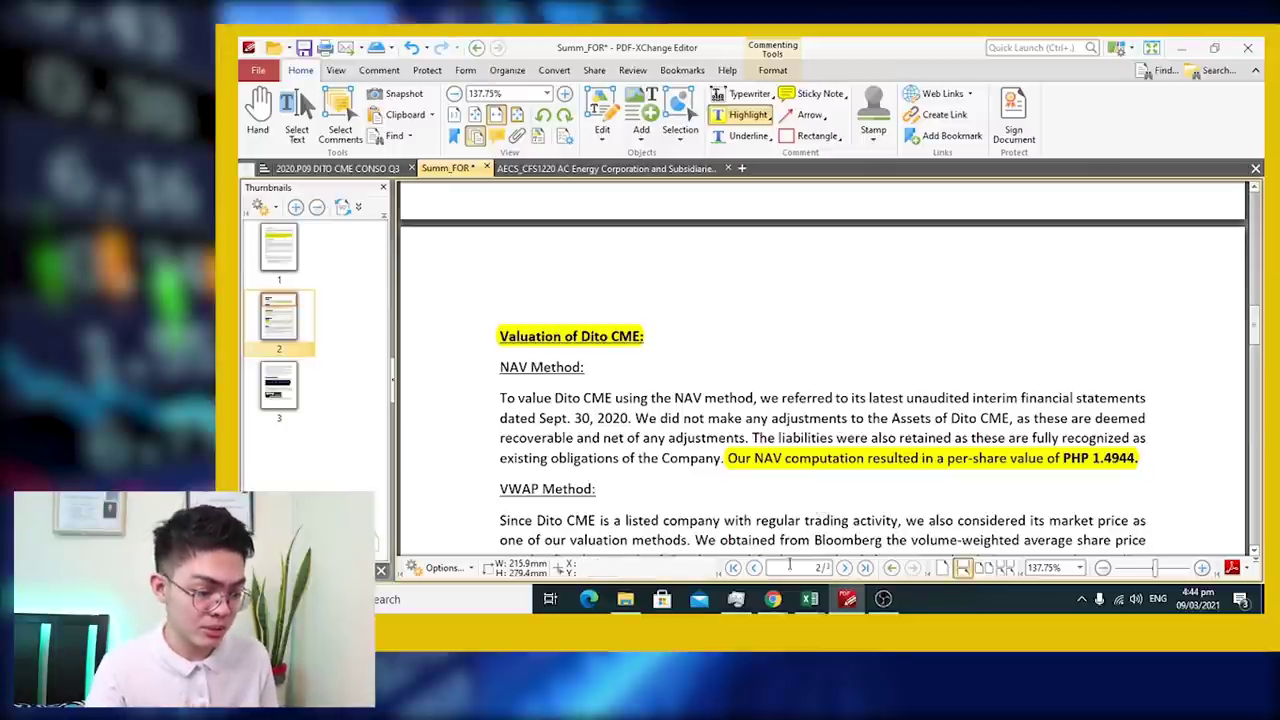
- Switch to the Company Disclosures page in Chrome and open DITO CME's Quarterly Report announced on Nov 16, 2020
mouse_move(785, 600)
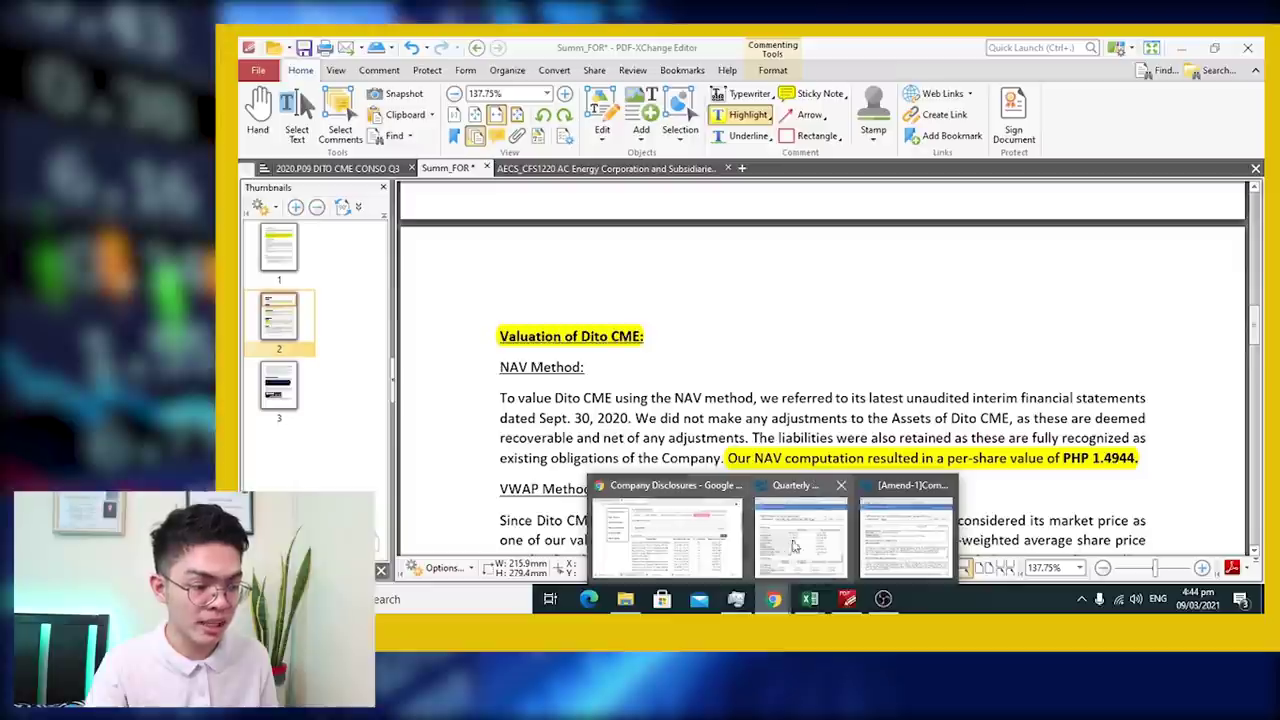
left_click(713, 545)
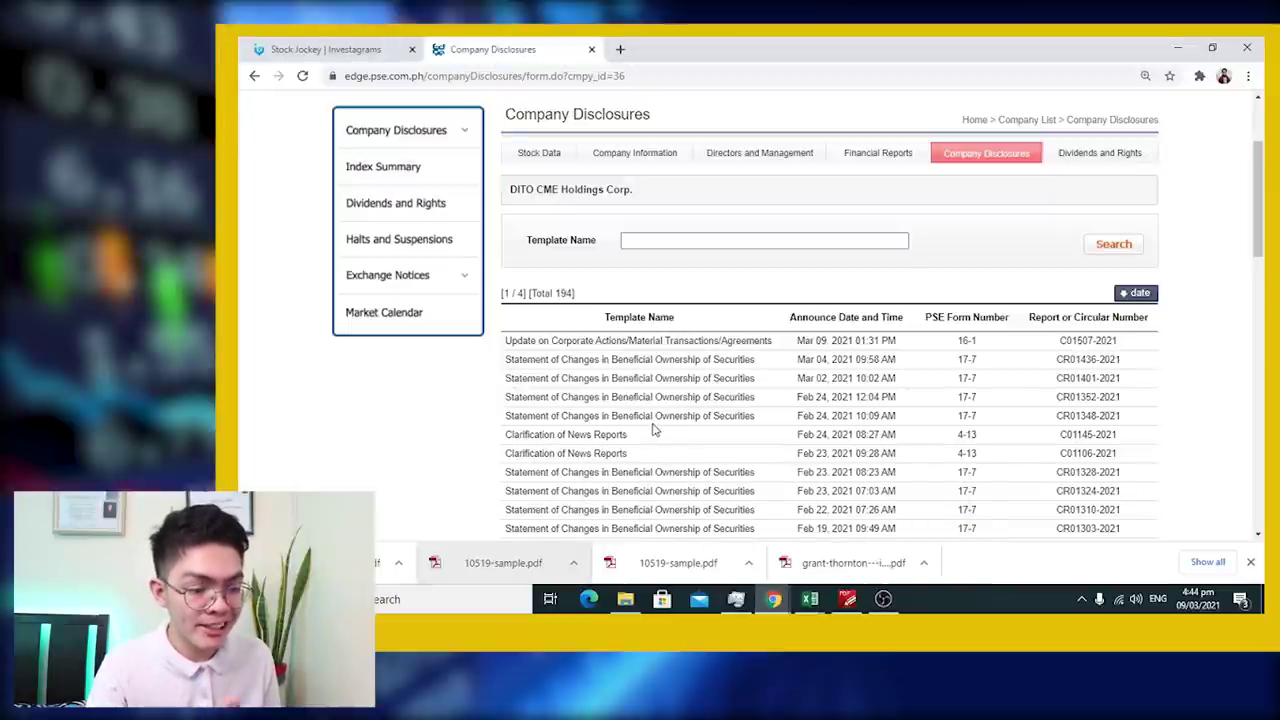
scroll(668, 417, "down", 3)
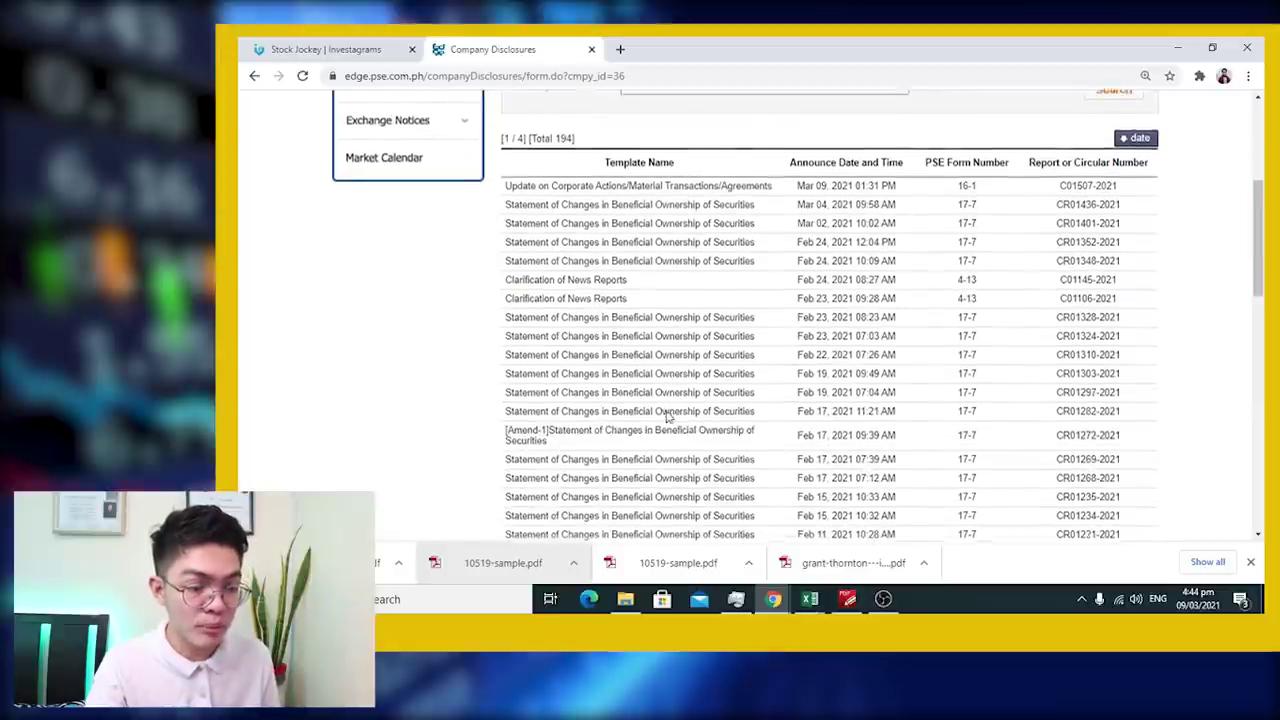
scroll(668, 417, "down", 6)
scroll(650, 436, "down", 3)
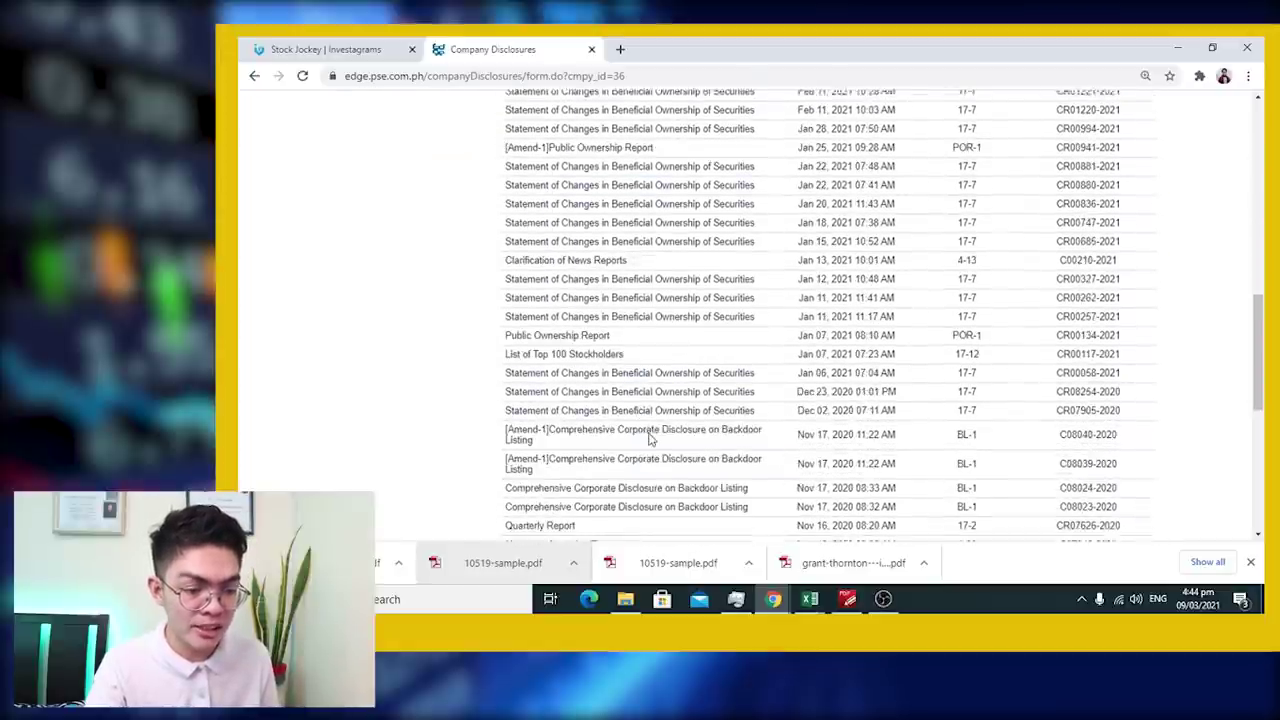
scroll(650, 436, "down", 2)
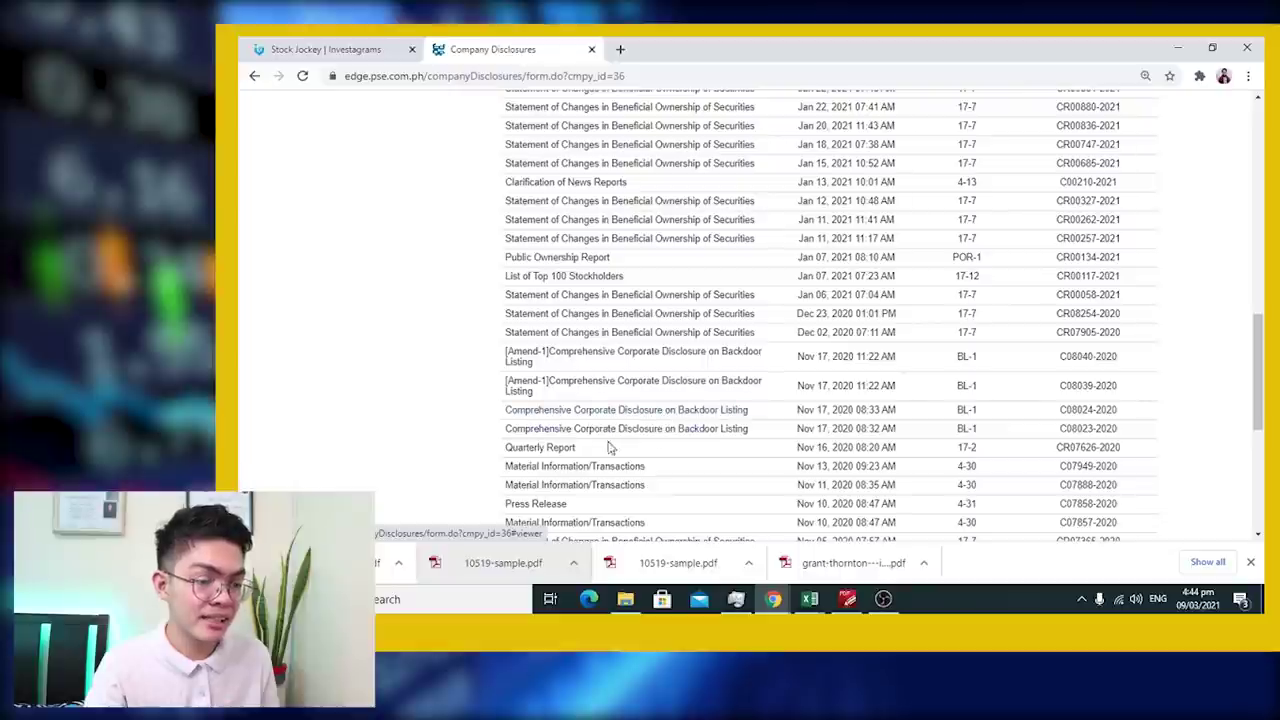
scroll(560, 380, "down", 2)
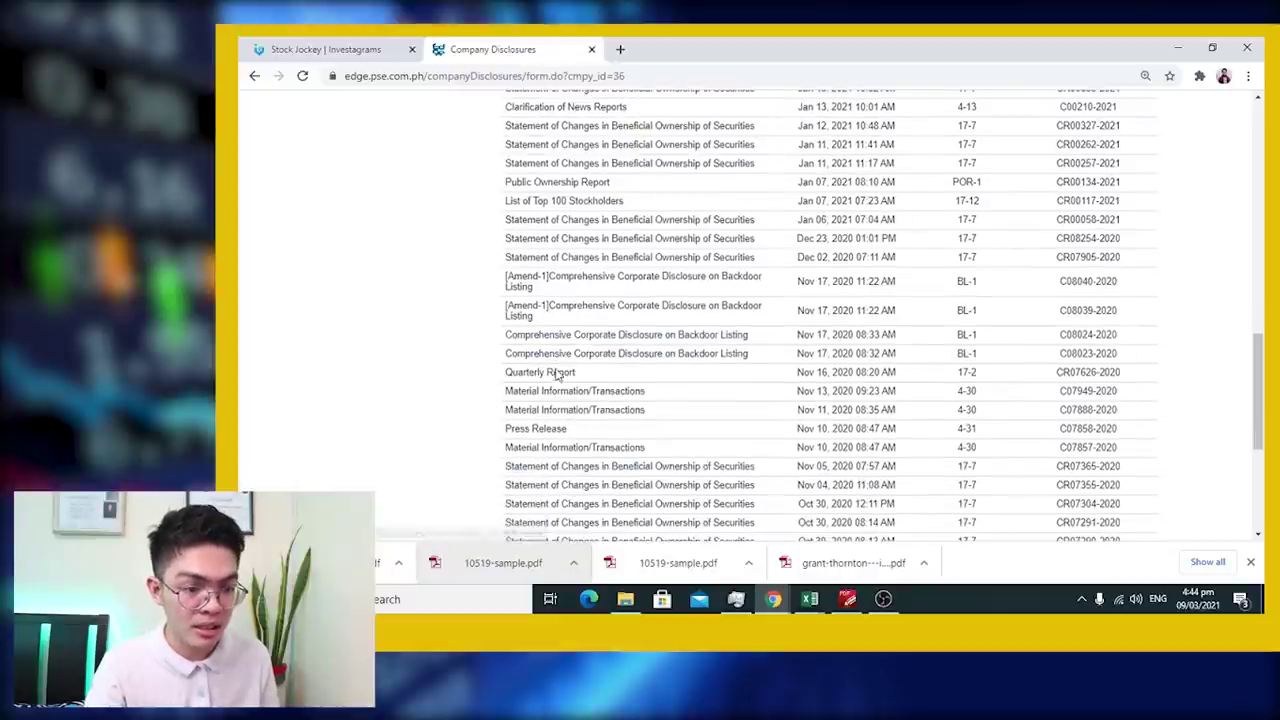
left_click(558, 373)
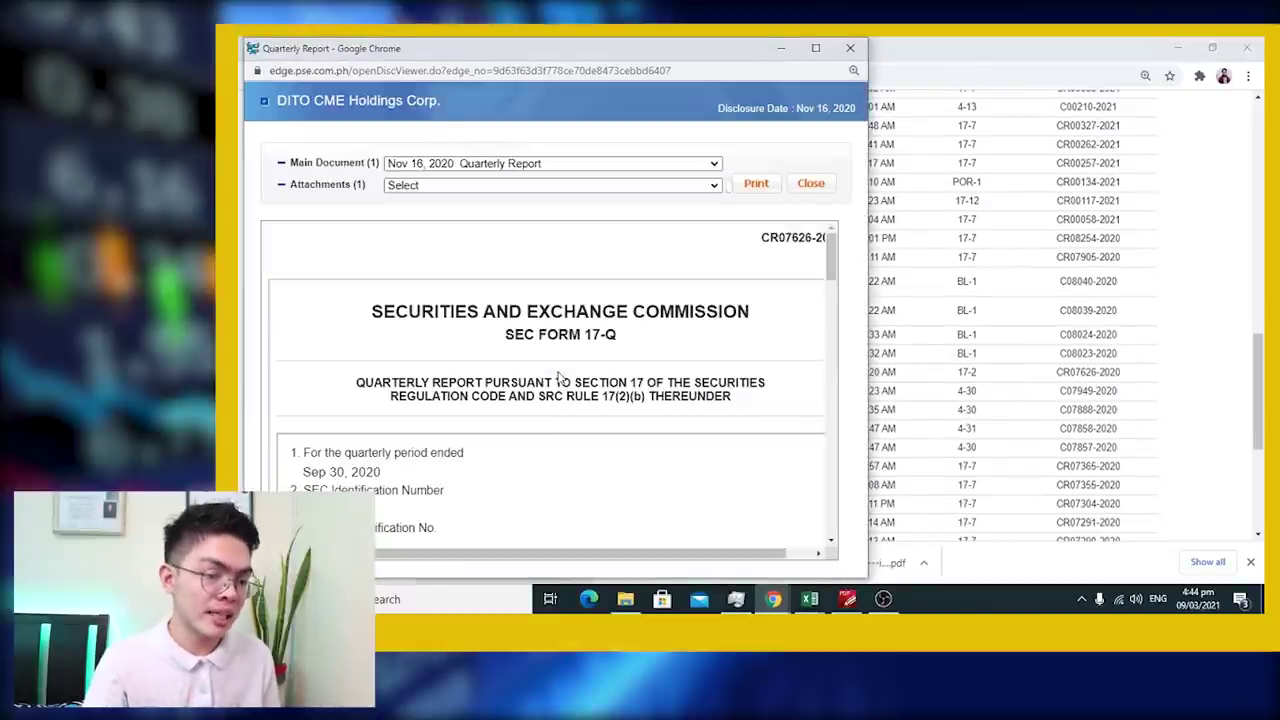
- Find the balance sheet in the quarterly report and select the Book Value per Share figure for Sep 30, 2020
scroll(558, 376, "down", 15)
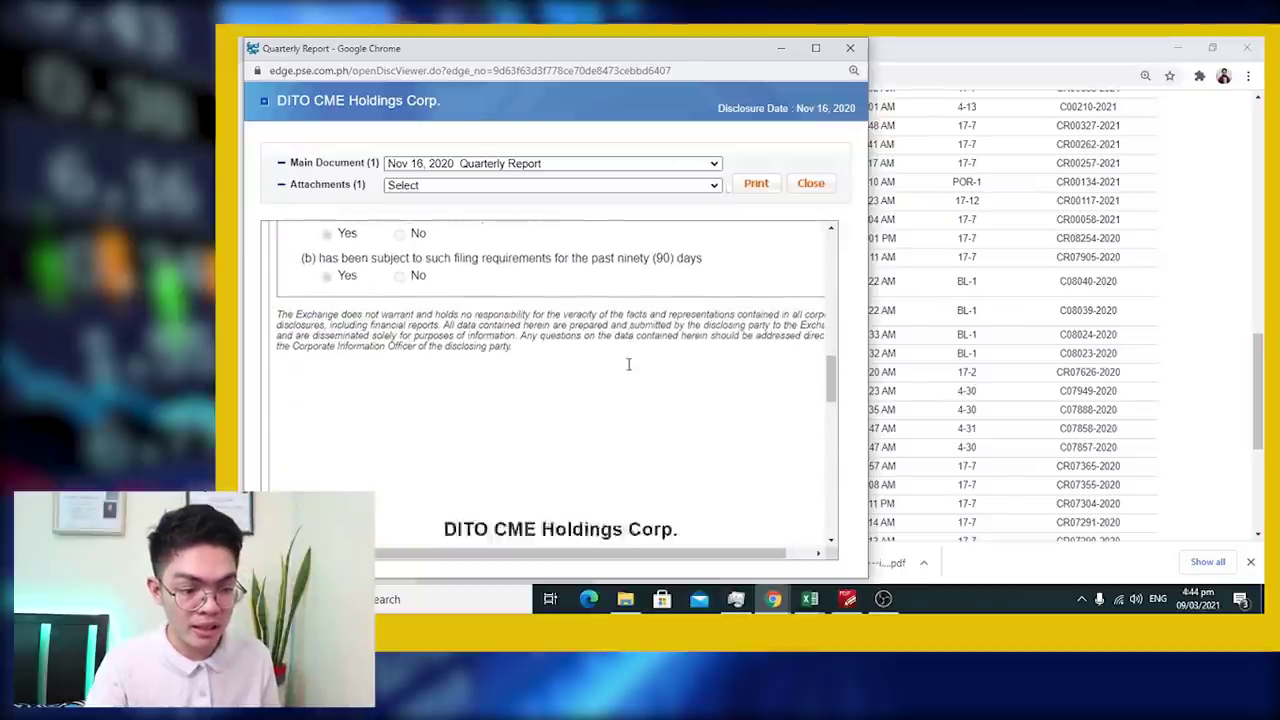
scroll(628, 364, "down", 6)
left_click_drag(505, 427, 469, 426)
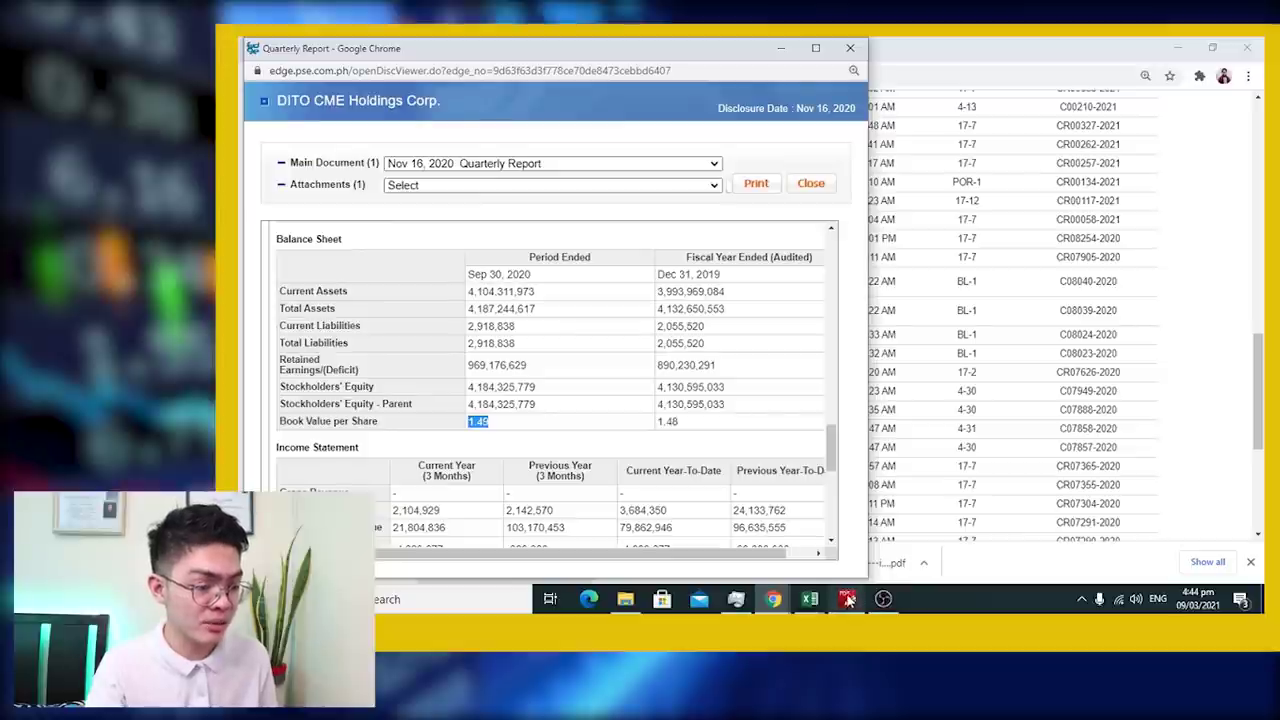
- Switch to PDF-XChange Editor and view the assets in the 2020.P09 DITO CME CONSO Q3 statement of financial position on page 7
mouse_move(849, 600)
left_click(877, 481)
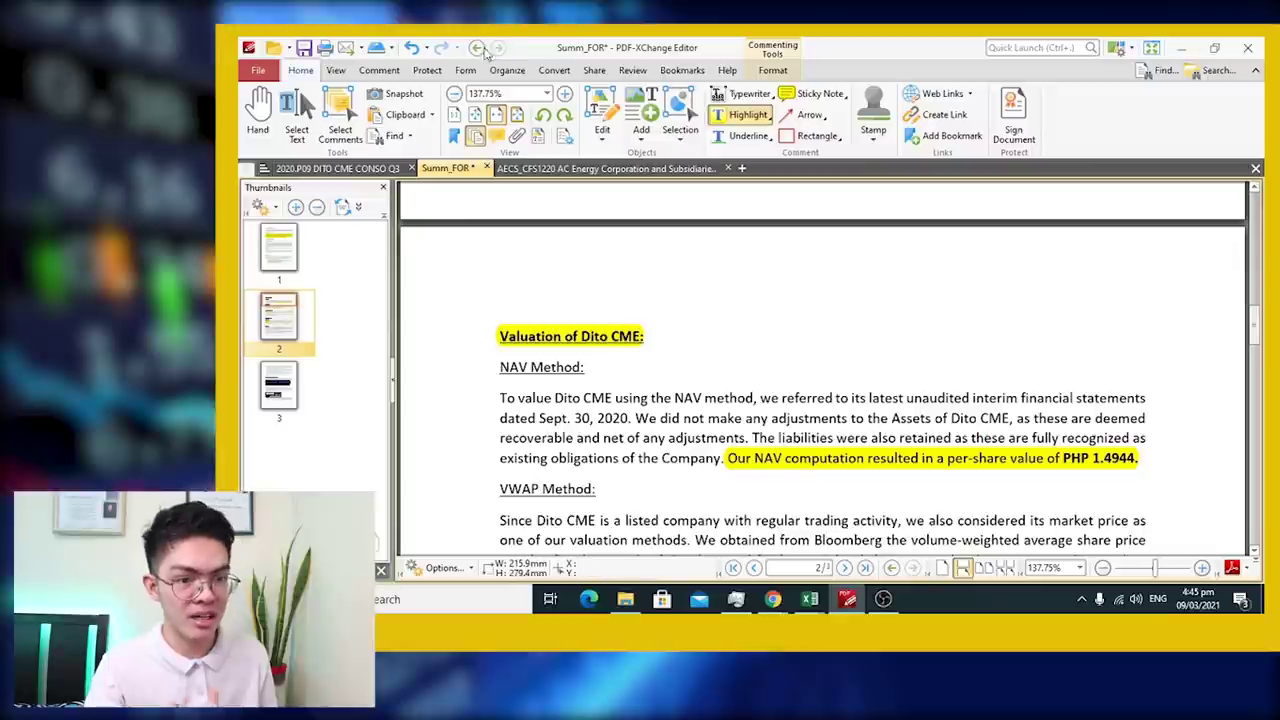
left_click(340, 175)
scroll(660, 357, "up", 3)
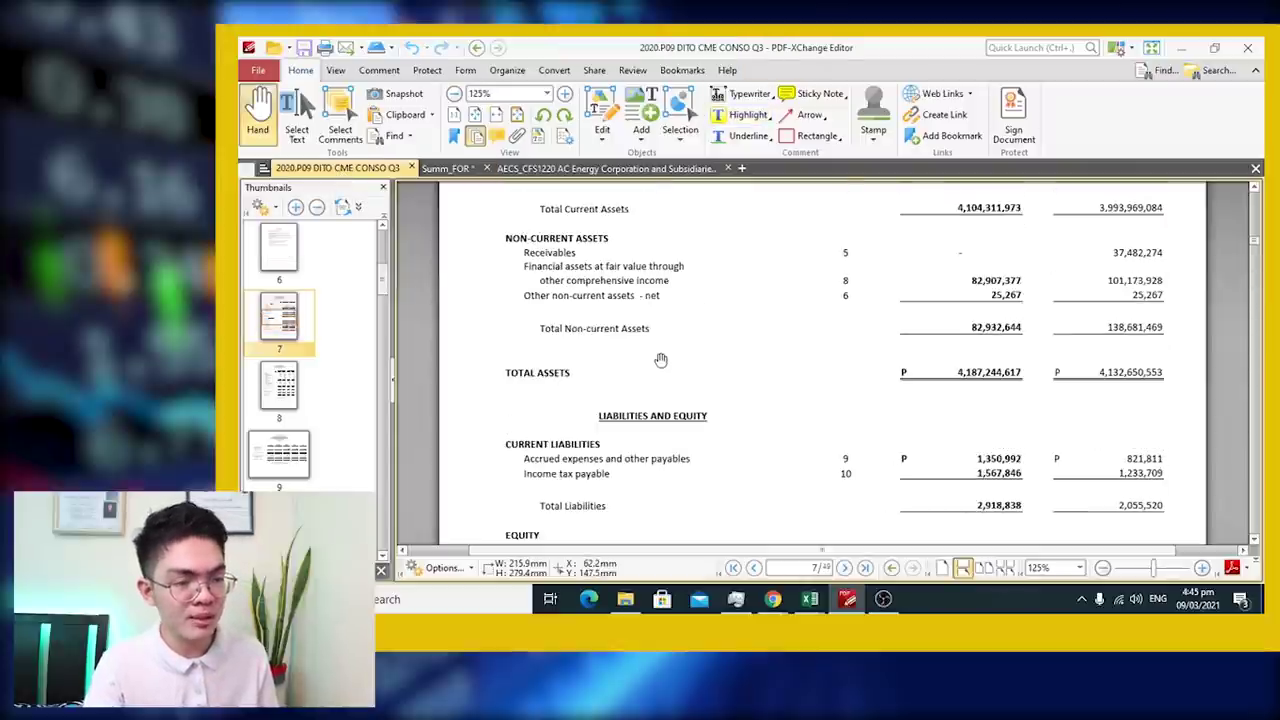
scroll(660, 357, "up", 4)
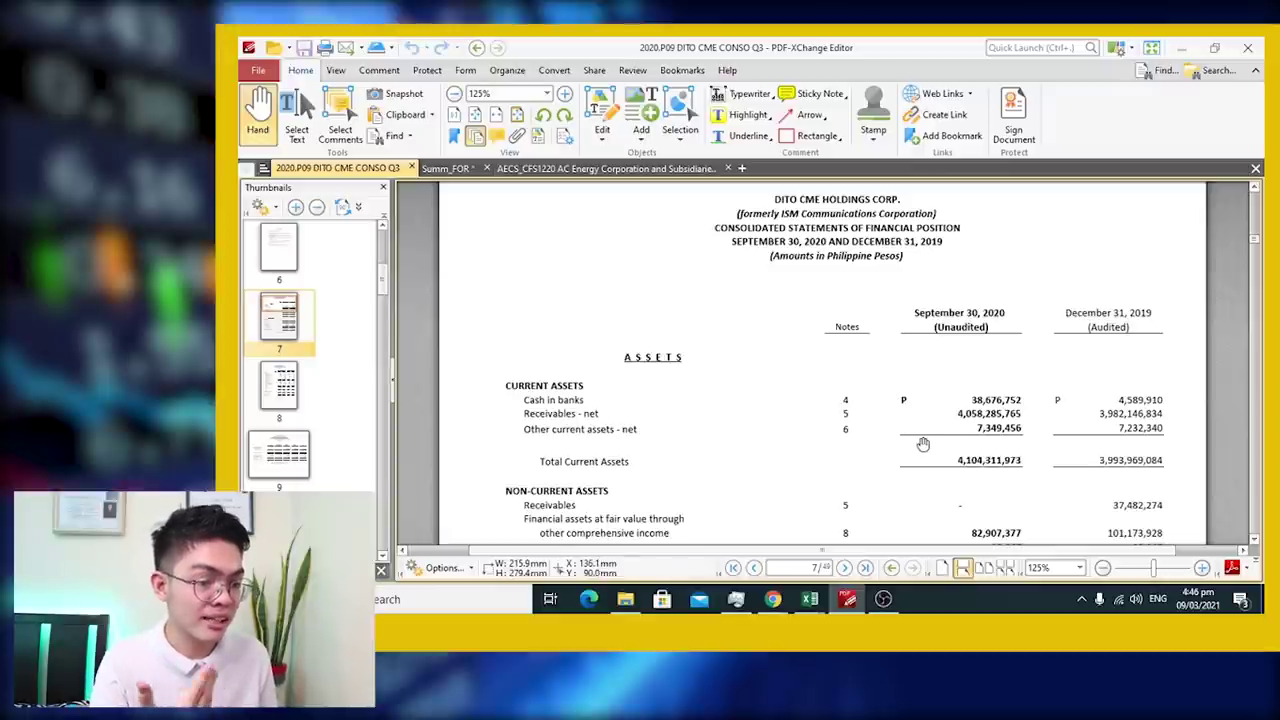
- Review the non-current assets, total assets, liabilities and equity lines of the consolidated statement of financial position
scroll(783, 449, "down", 1)
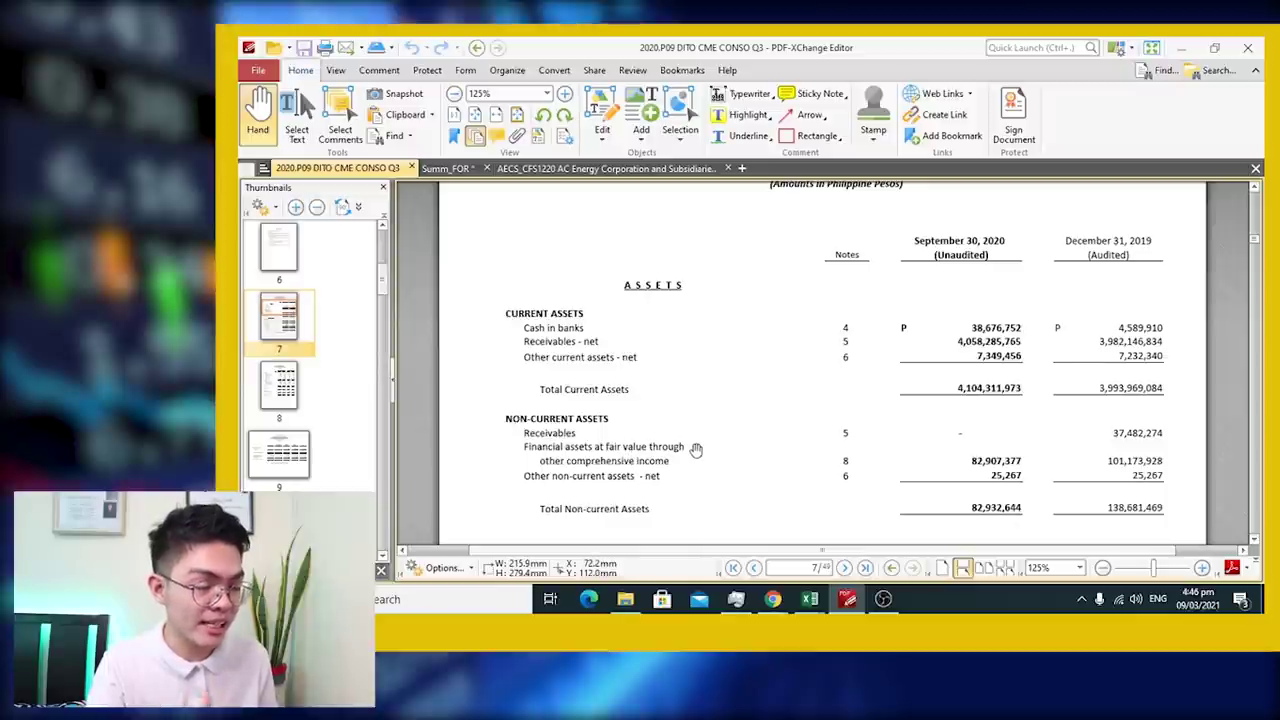
scroll(696, 450, "down", 3)
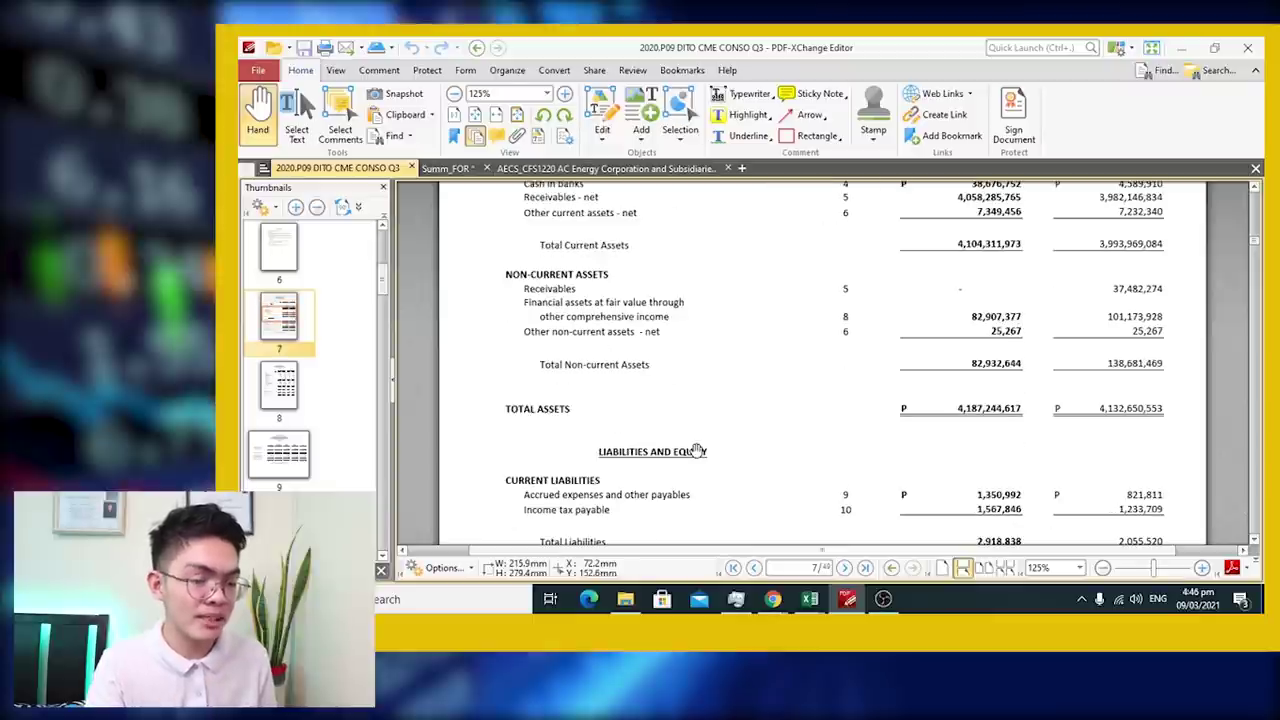
scroll(713, 440, "down", 1)
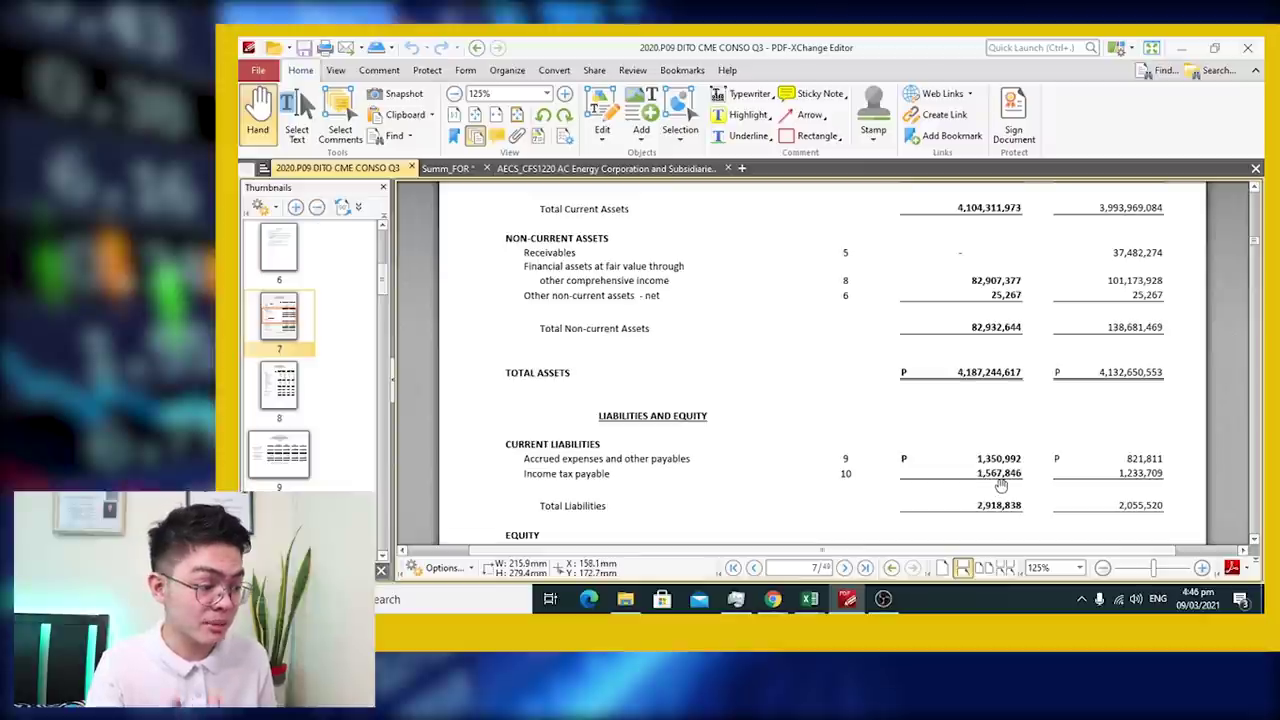
scroll(893, 466, "down", 1)
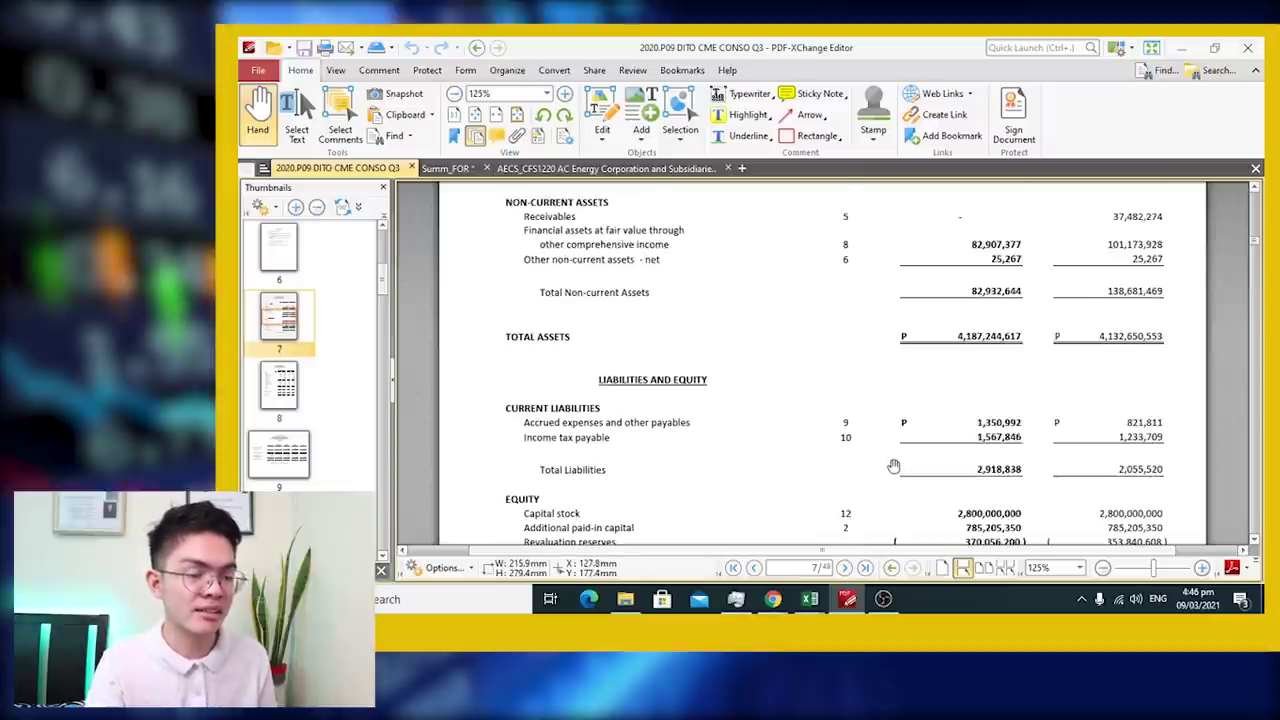
scroll(893, 466, "down", 1)
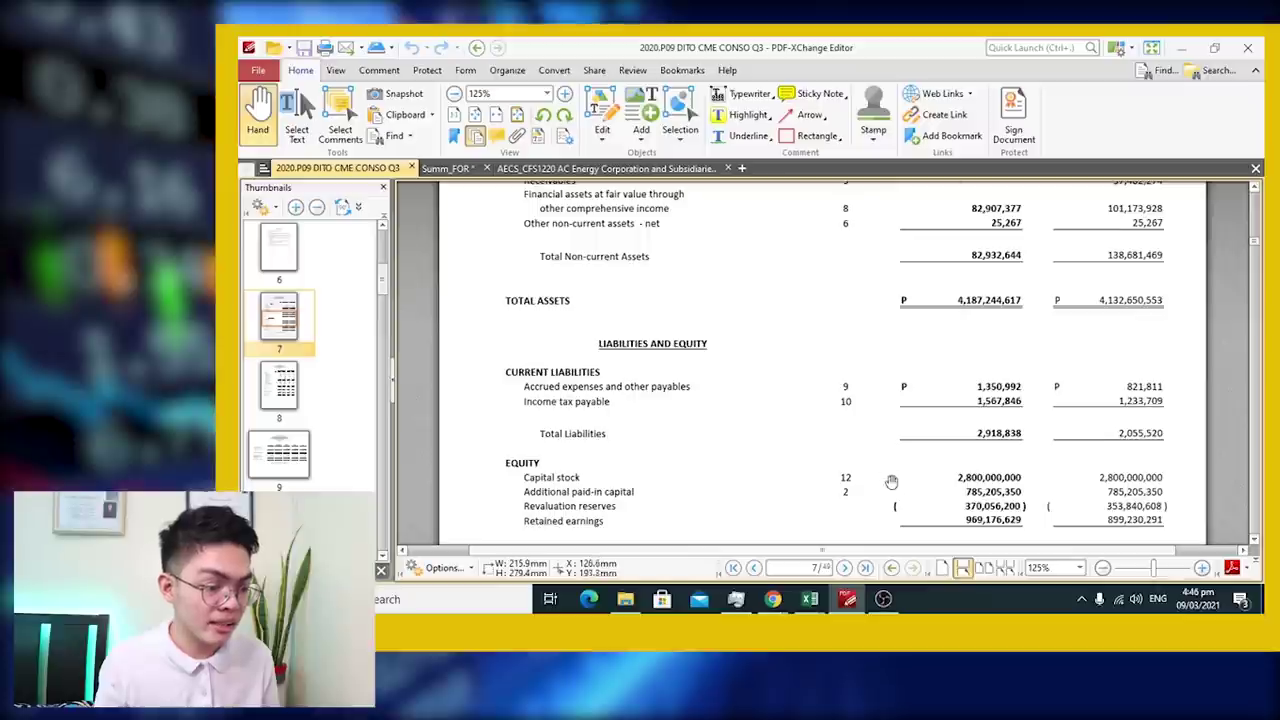
- Switch to the DITO SHARESWAP workbook in Excel and select the Book Value/Net Asset Value label, followed by Volume Weighted Average Price
key("alt+Tab")
key("alt+Tab")
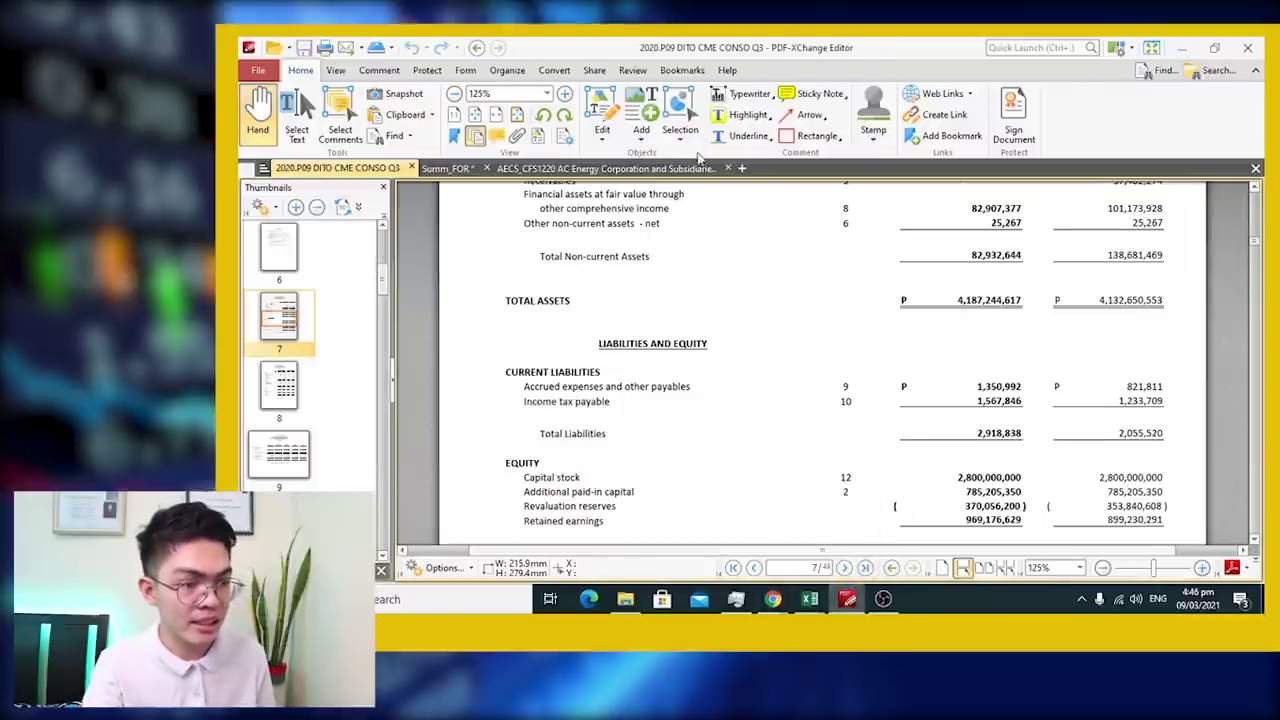
mouse_move(812, 596)
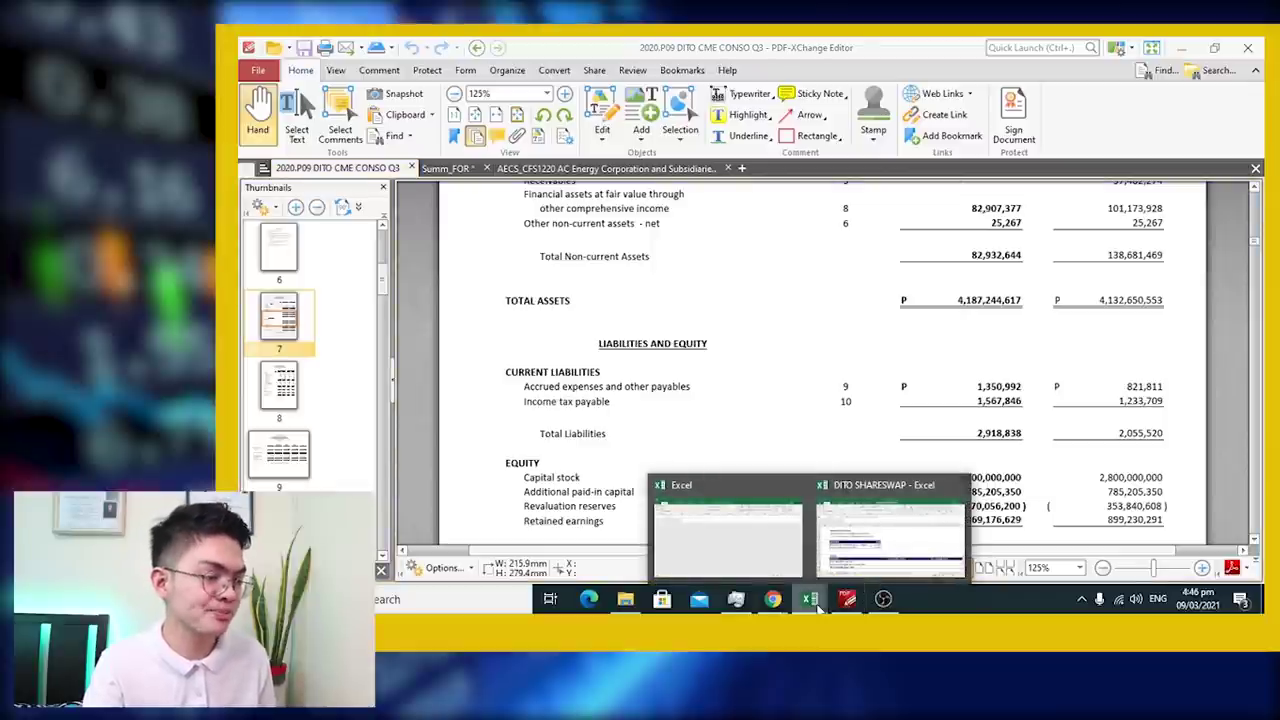
left_click(893, 540)
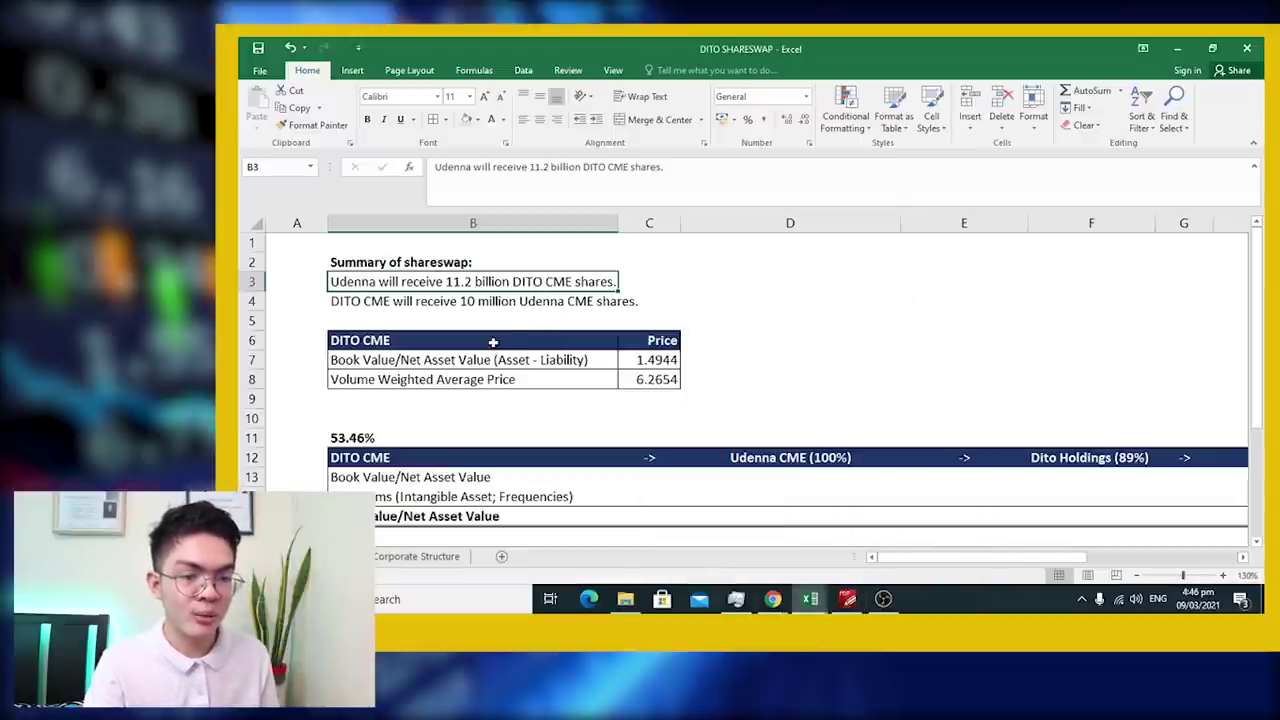
left_click(465, 358)
left_click(471, 378)
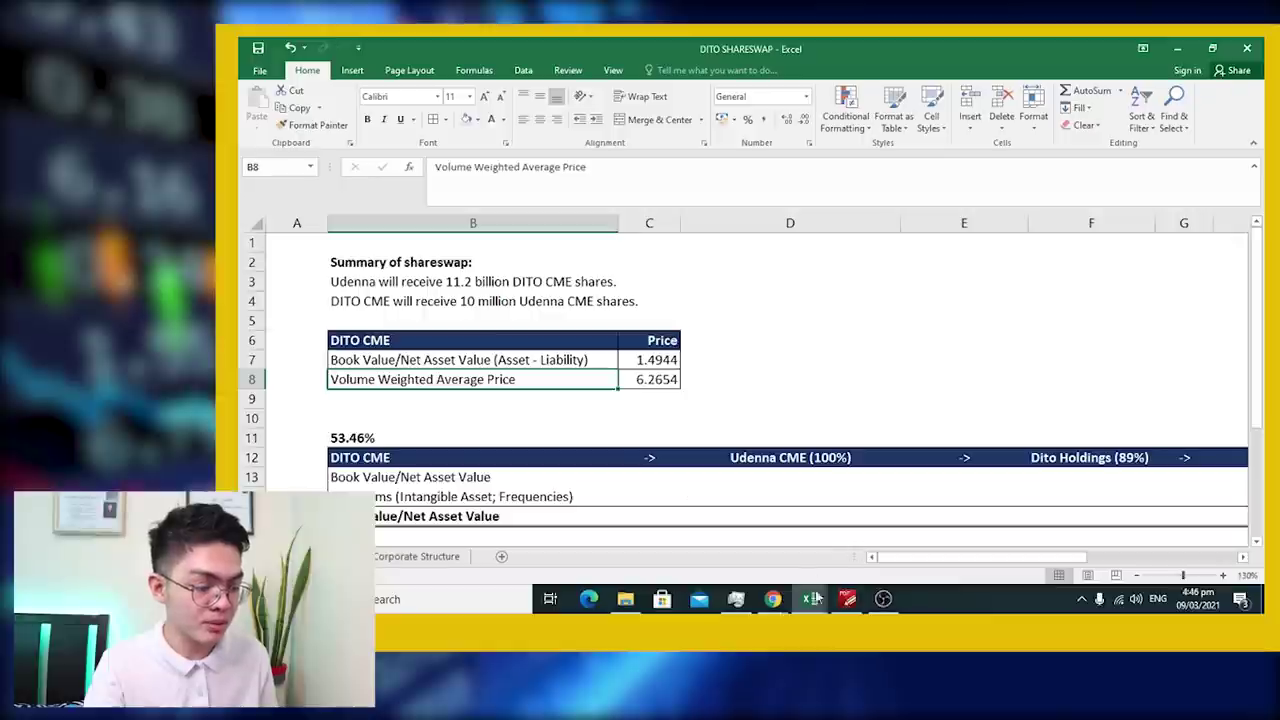
- Return to the Summ_FOR report in PDF-XChange Editor and read the VWAP method section on page 2
left_click(847, 599)
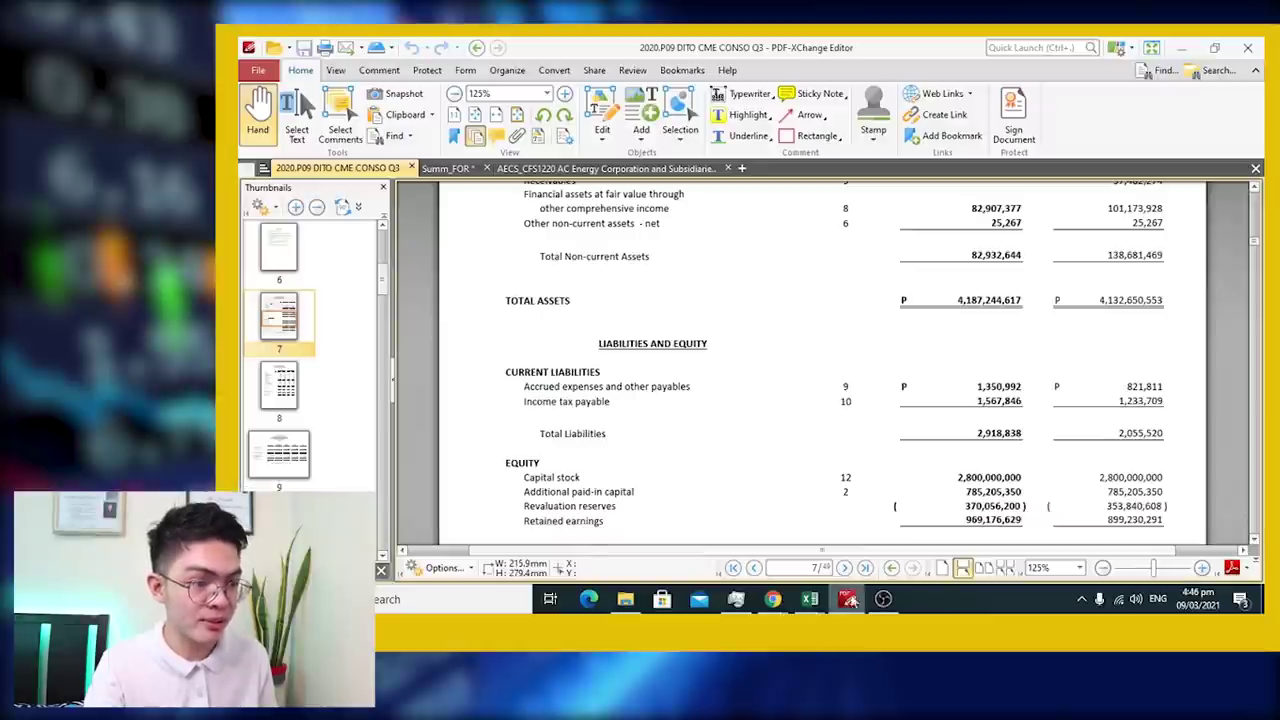
left_click(448, 168)
scroll(700, 400, "down", 2)
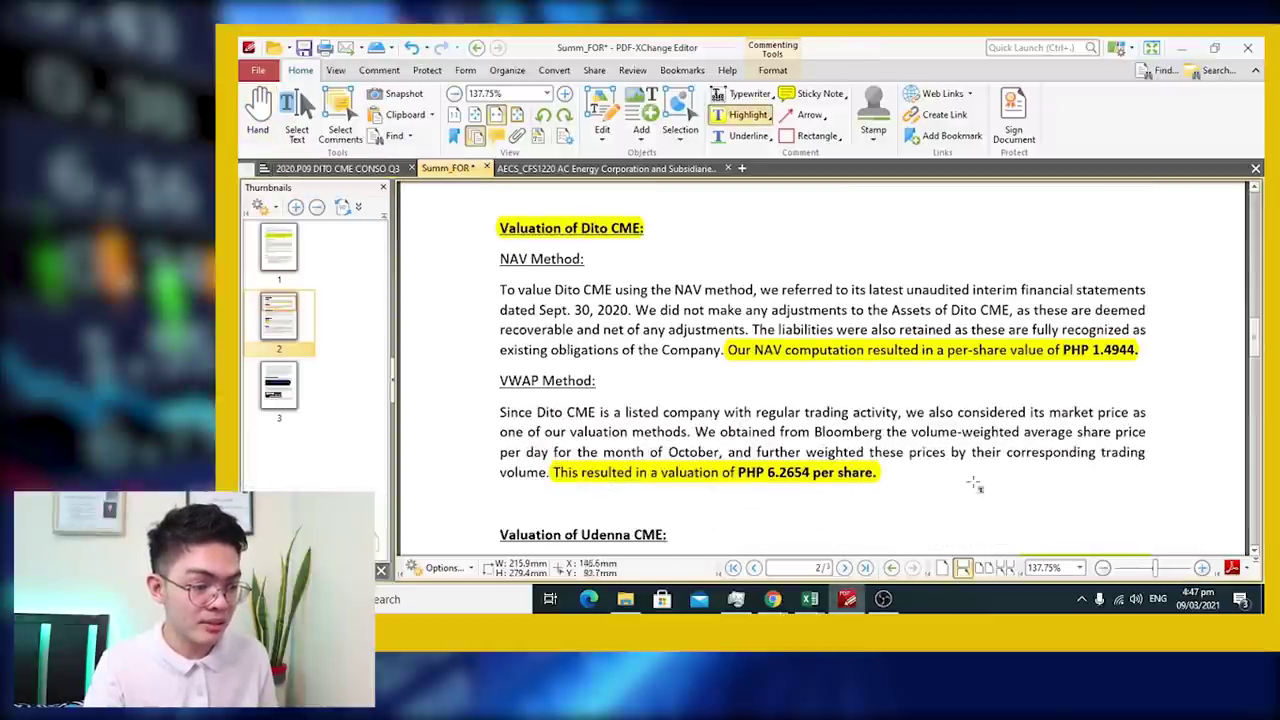
- Check DITO's broker average prices on the Investagrams Stock Jockey page in Chrome, and return to the report's VWAP section
mouse_move(773, 599)
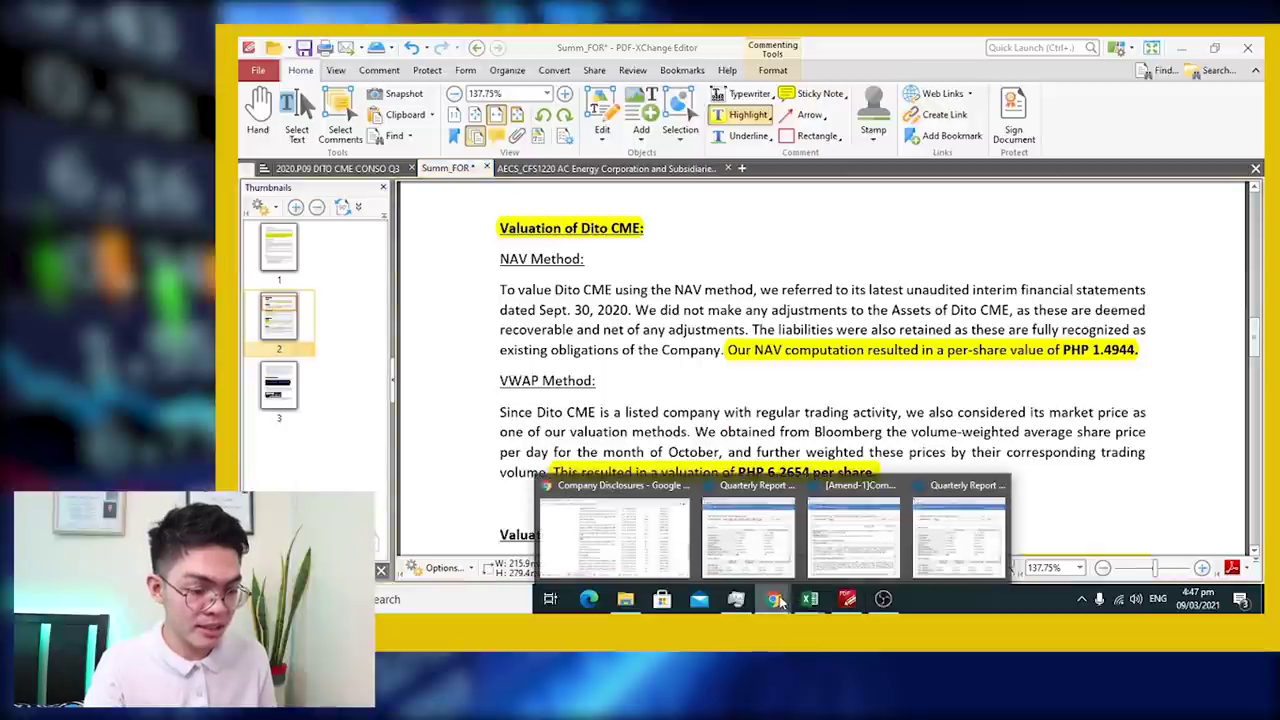
left_click(645, 563)
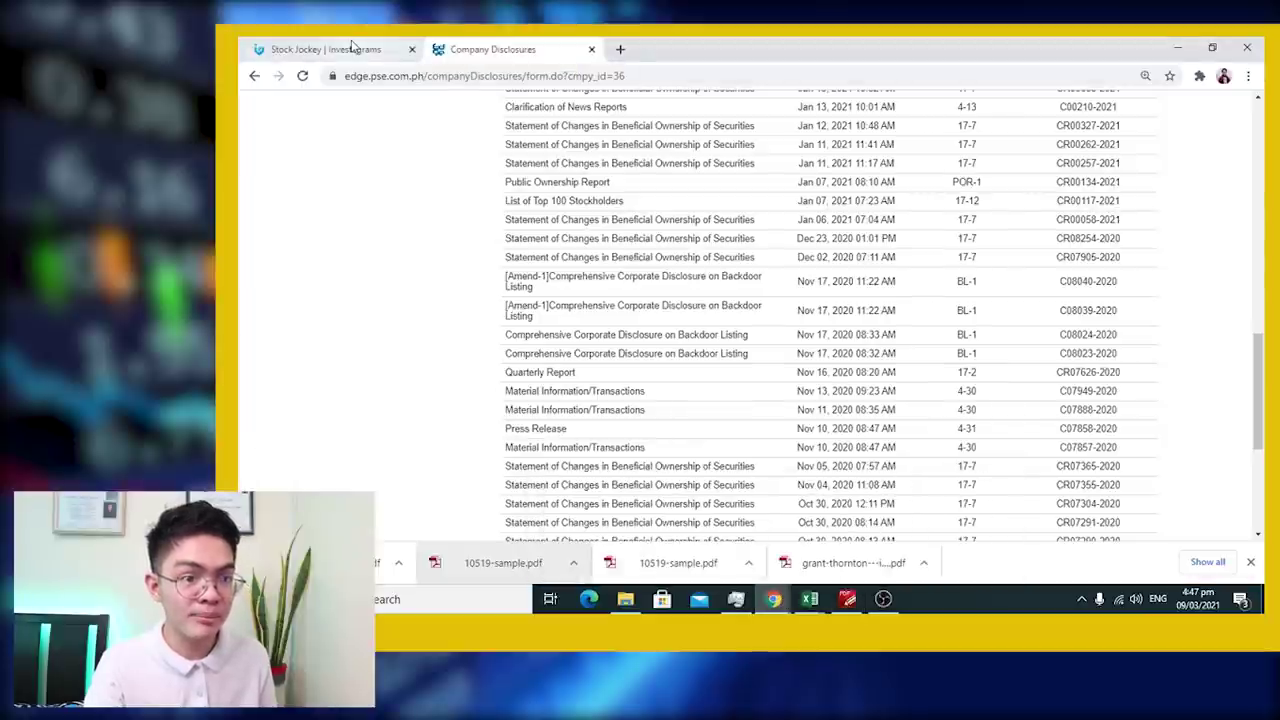
left_click(352, 47)
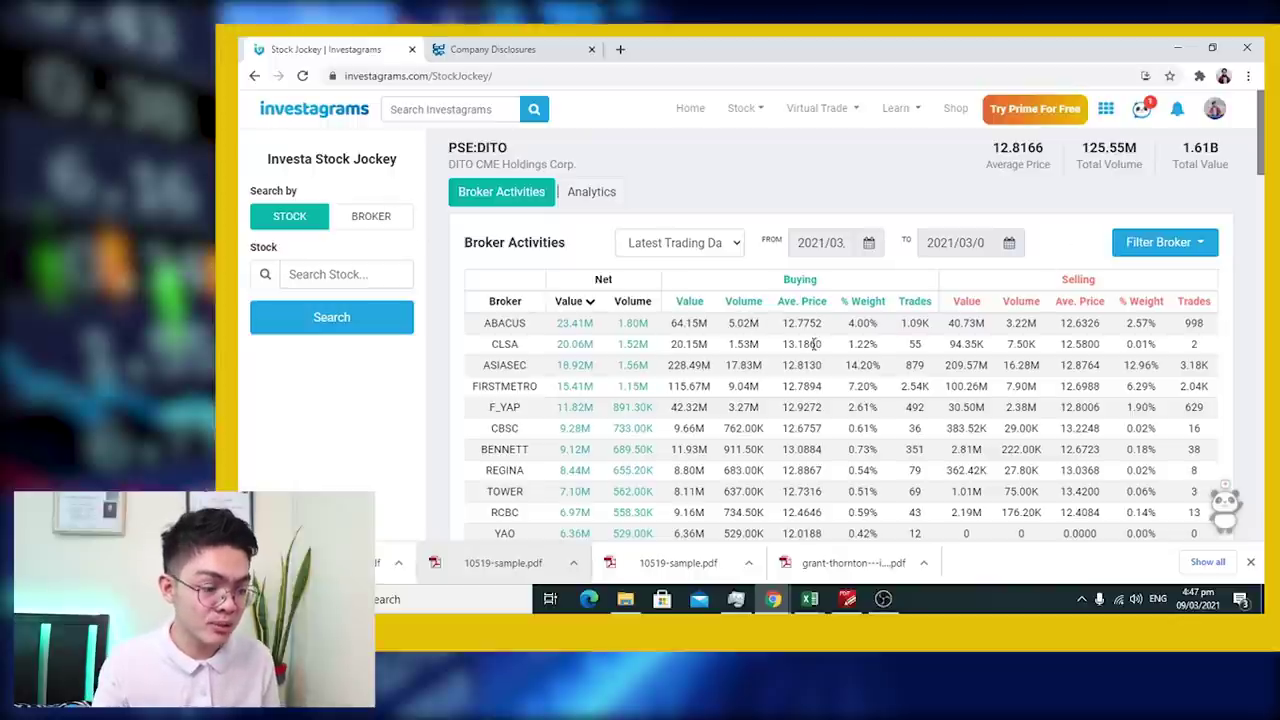
left_click(847, 598)
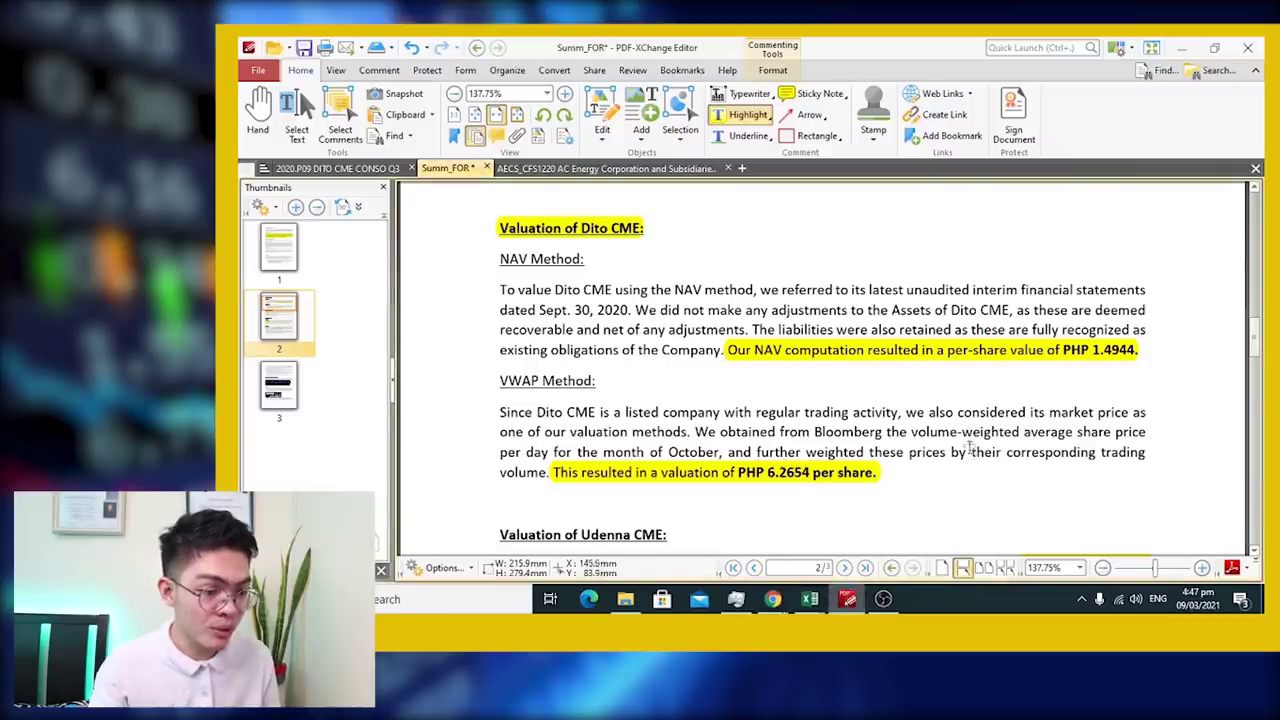
- Highlight the word October in the VWAP method paragraph, and check DITO's trading date range on the Investagrams page in Chrome before returning
left_click_drag(668, 451, 722, 452)
left_click(773, 598)
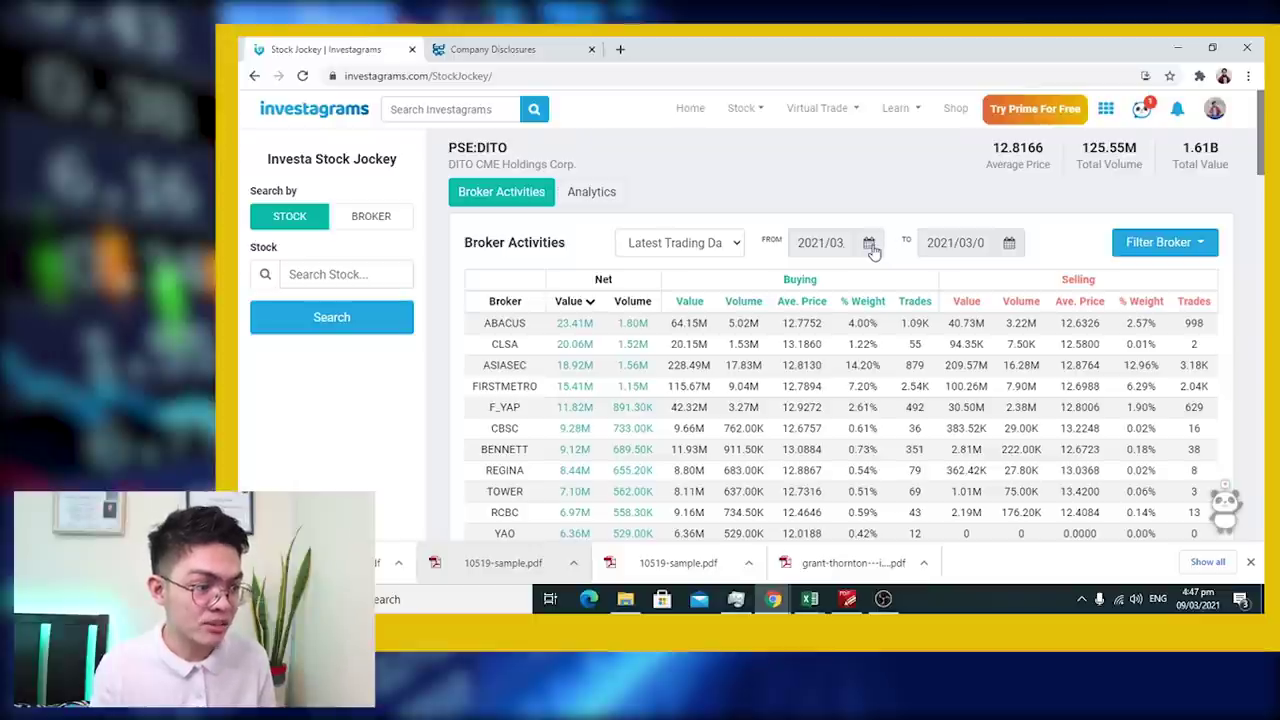
key("alt+Tab")
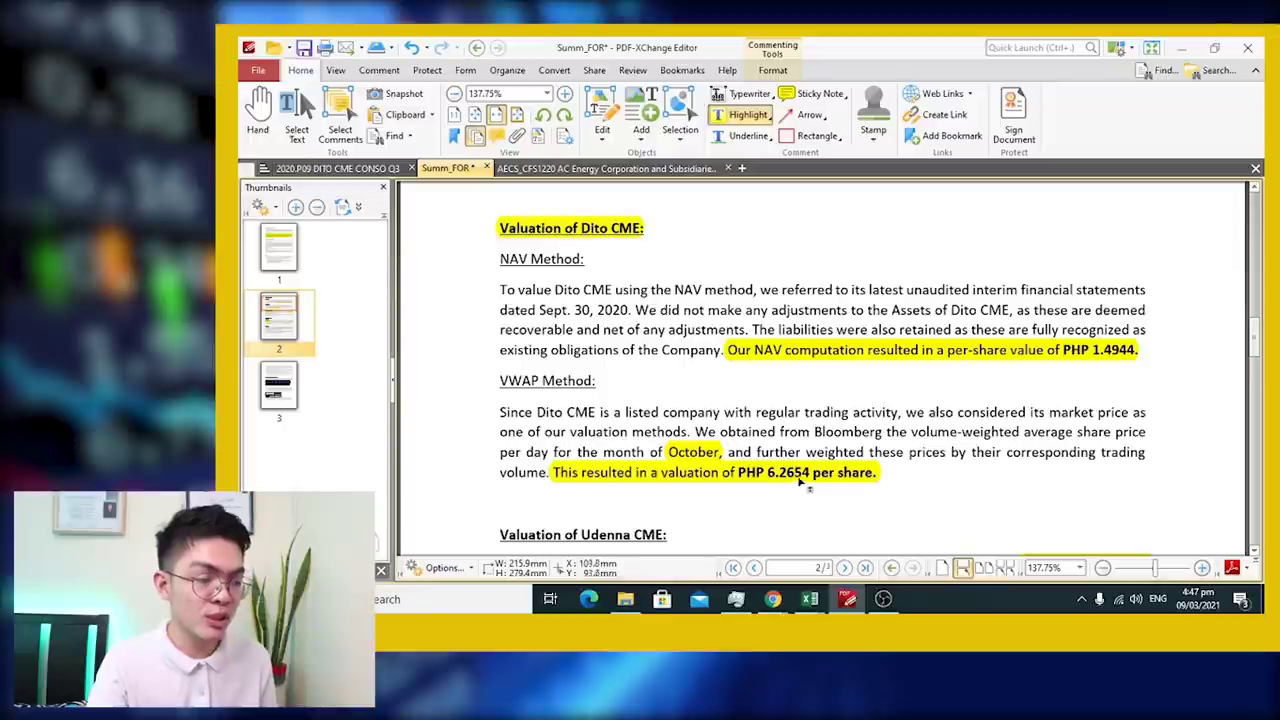
- Switch to the DITO SHARESWAP workbook in Excel and inspect the ownership percentage formula in cell B11
mouse_move(827, 597)
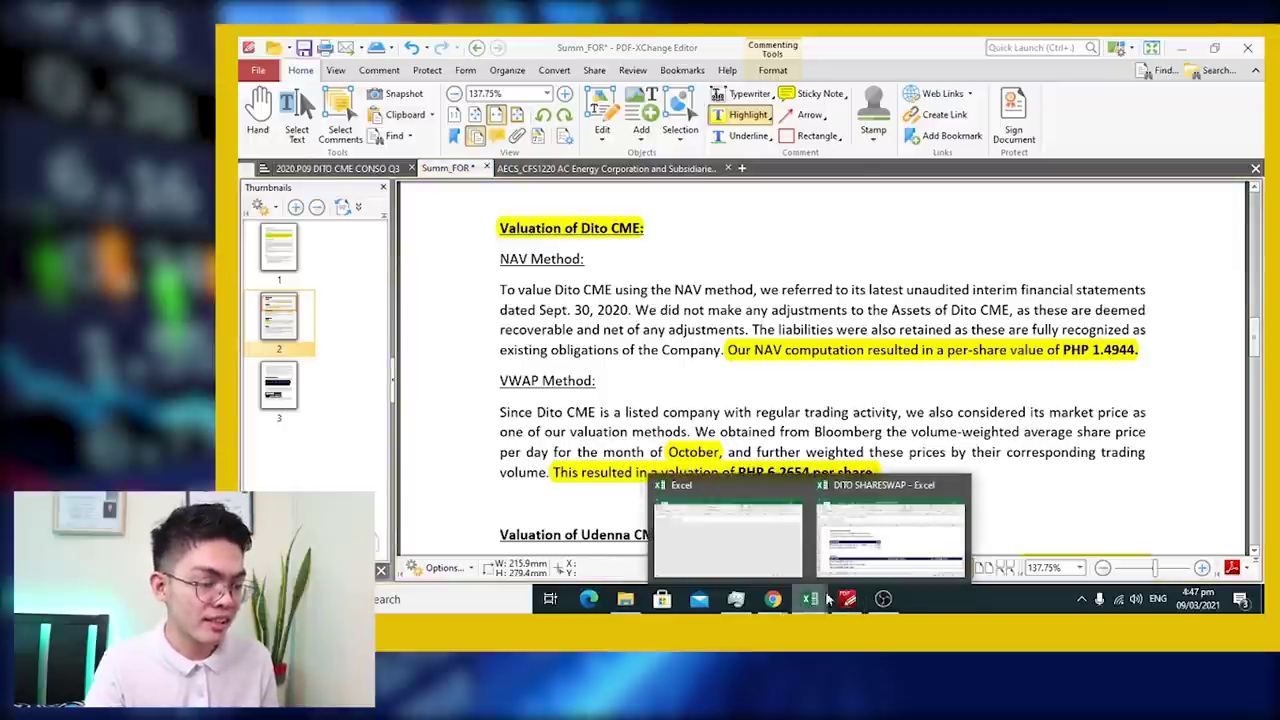
left_click(890, 540)
left_click(479, 397)
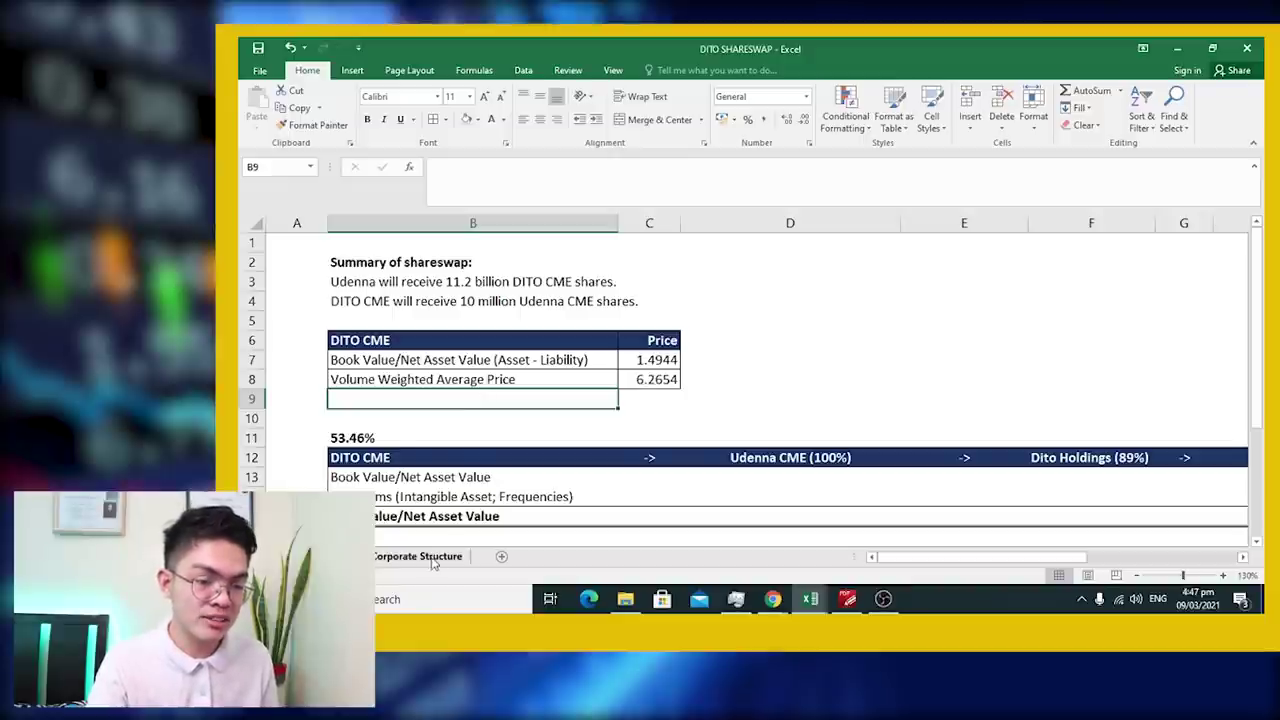
left_click(393, 437)
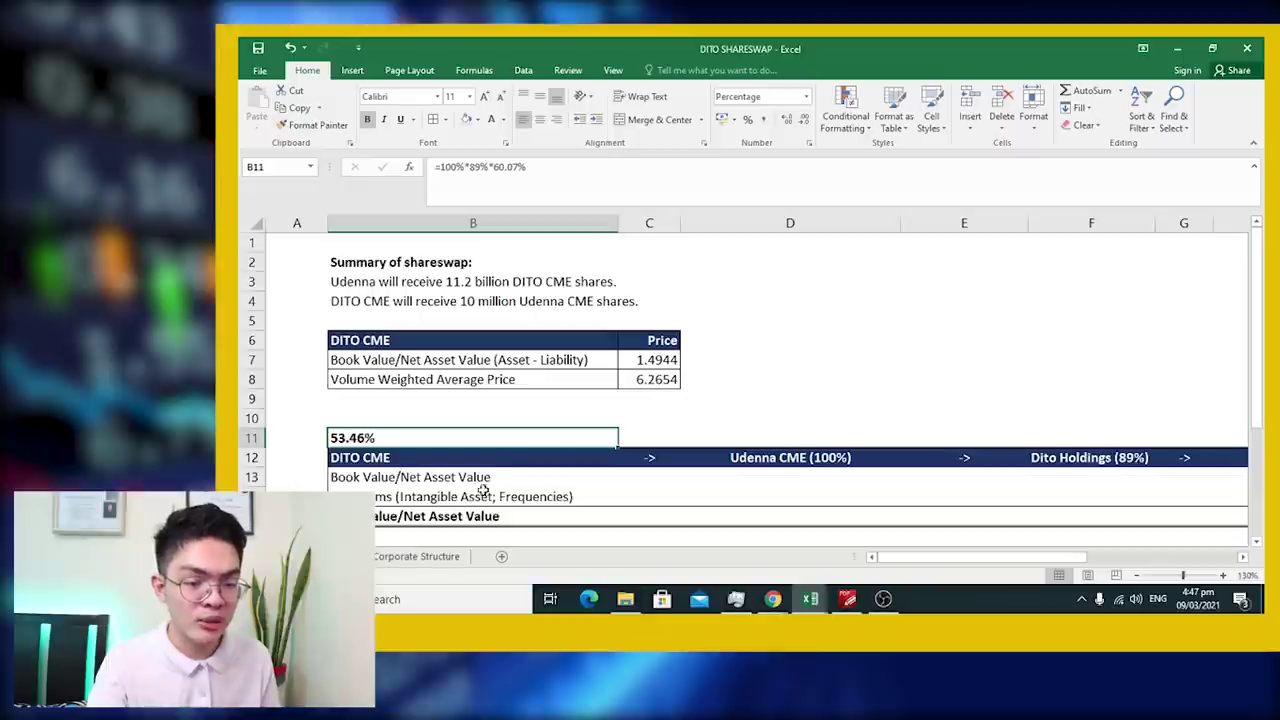
- Review the DITO CME and Udenna CME headings in row 12 and the two share swap summary lines in B3 and B4
left_click(443, 457)
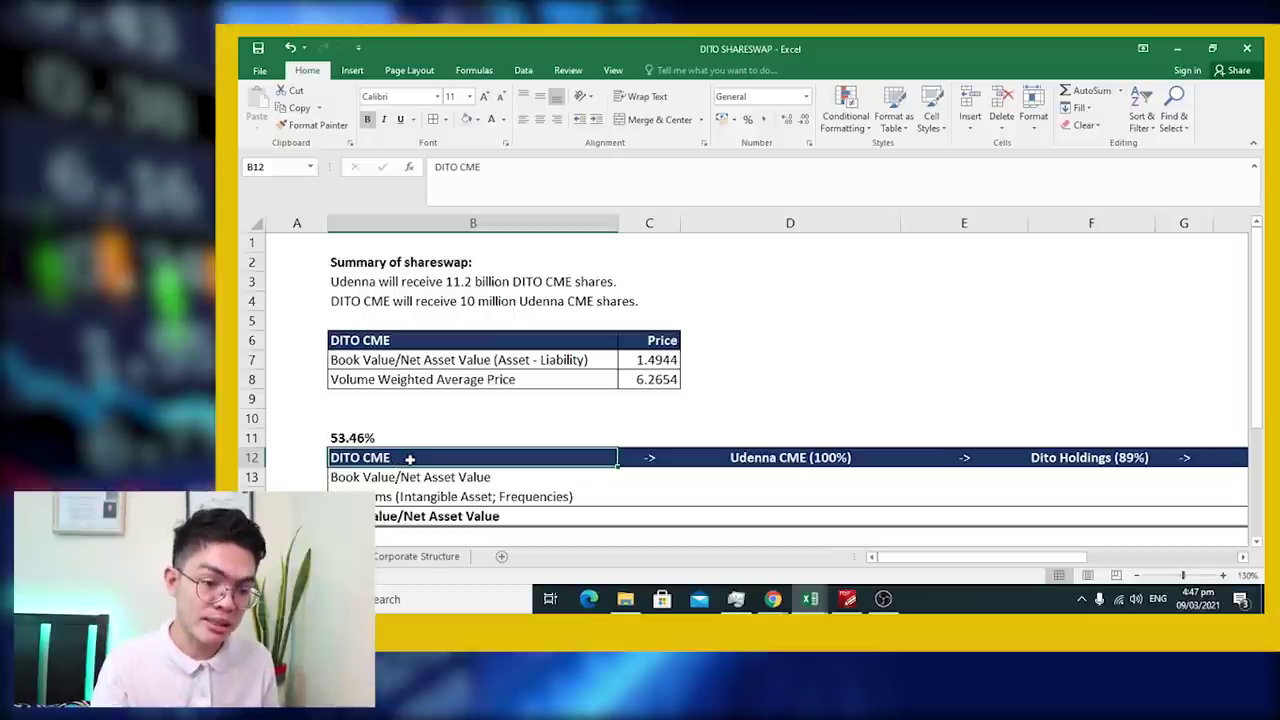
left_click(757, 460)
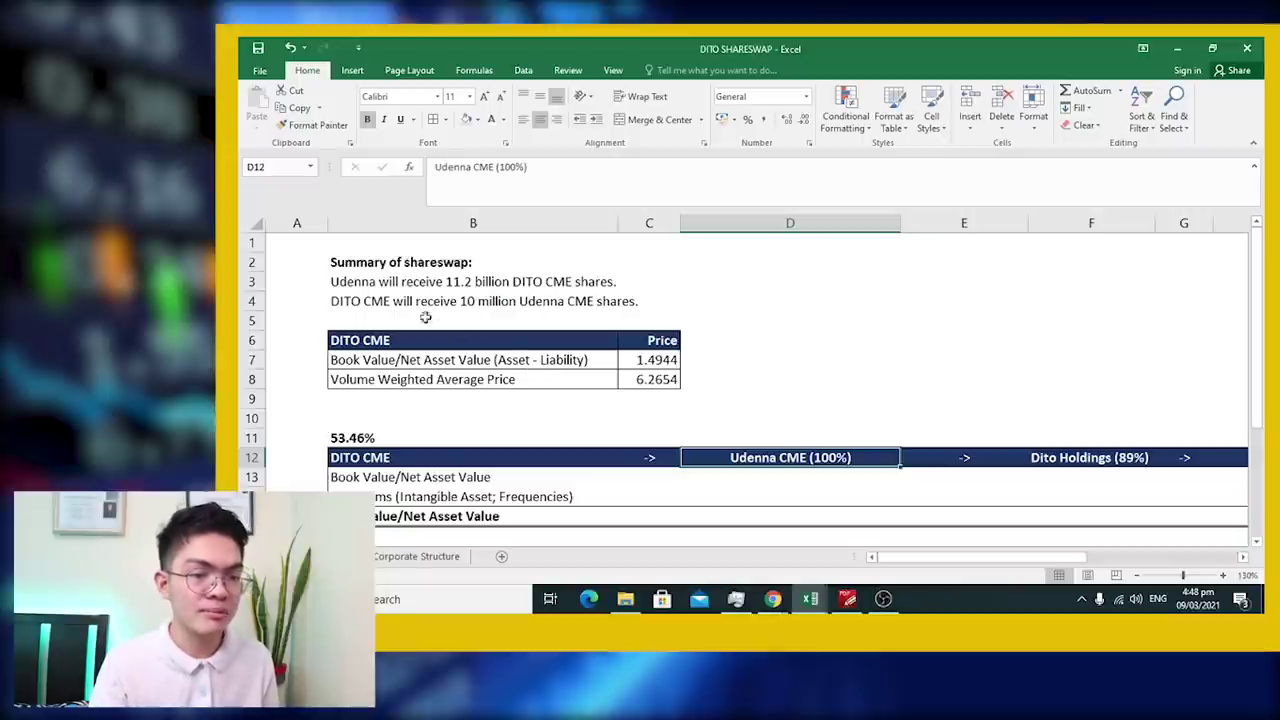
left_click(354, 285)
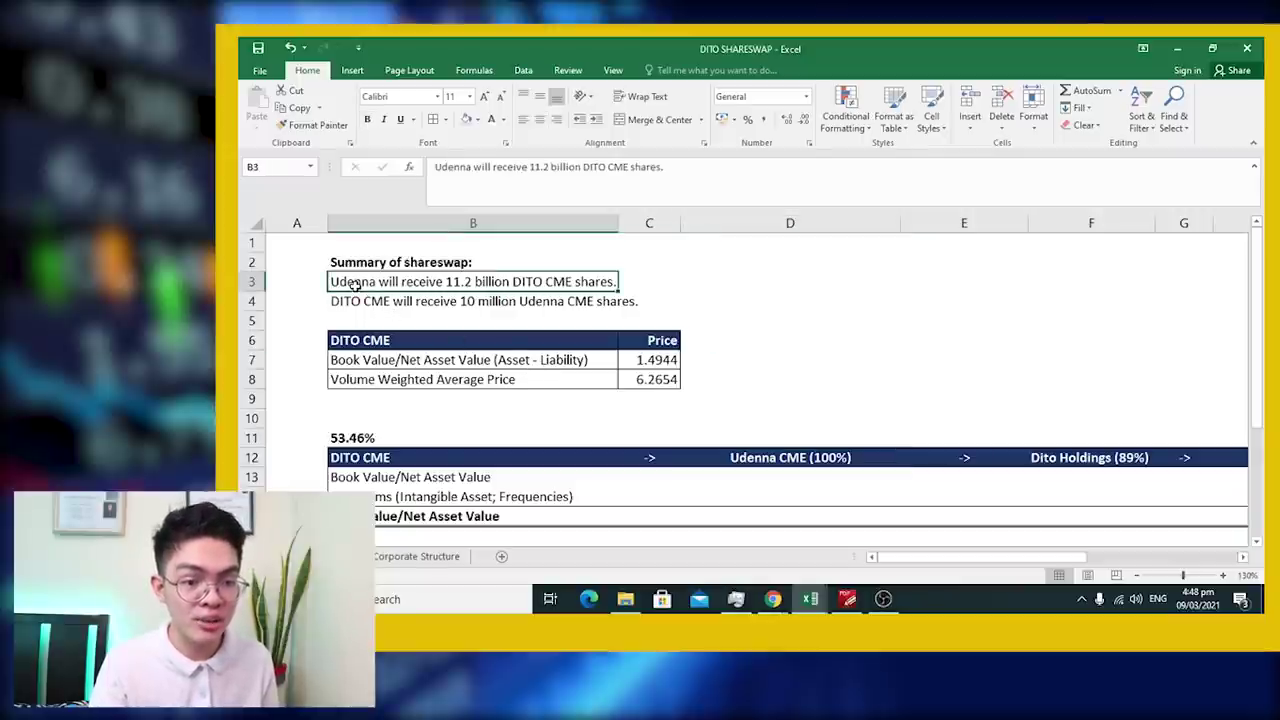
left_click(358, 298)
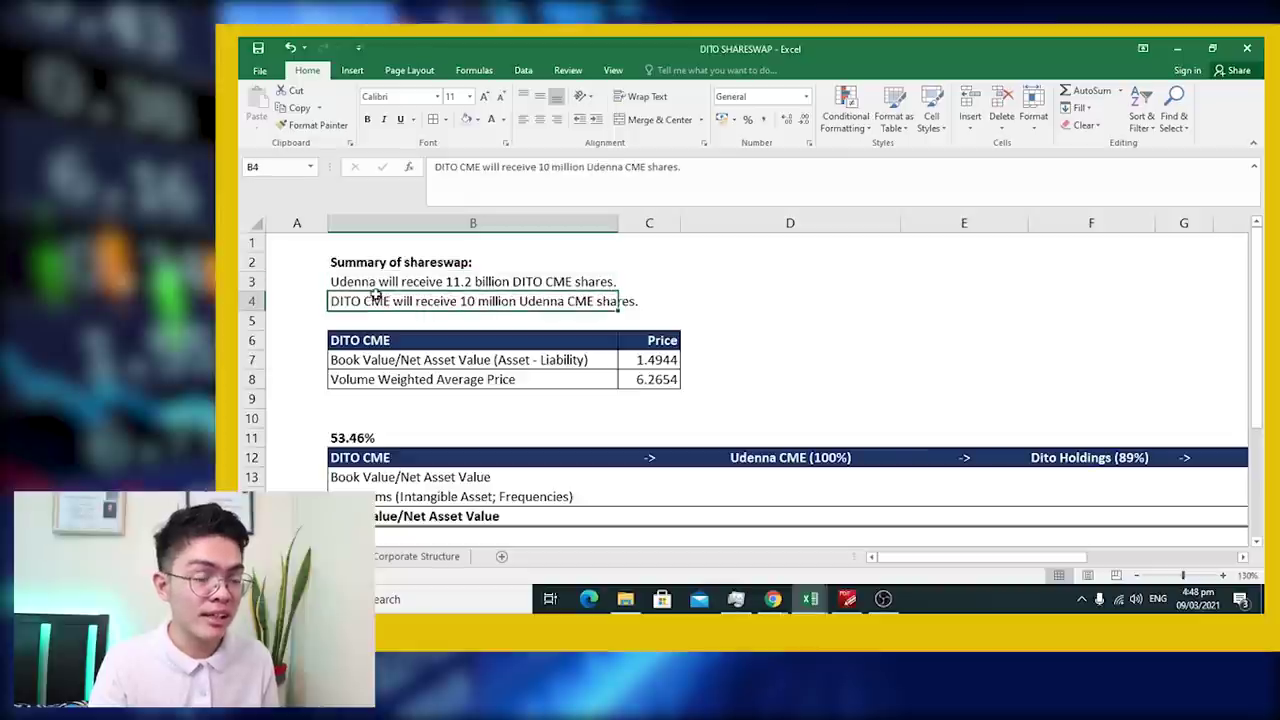
- Trace the ownership chain in row 12 from DITO CME through Udenna CME and Dito Holdings to Dito Tel, and inspect the ownership percentage in I13
left_click(820, 450)
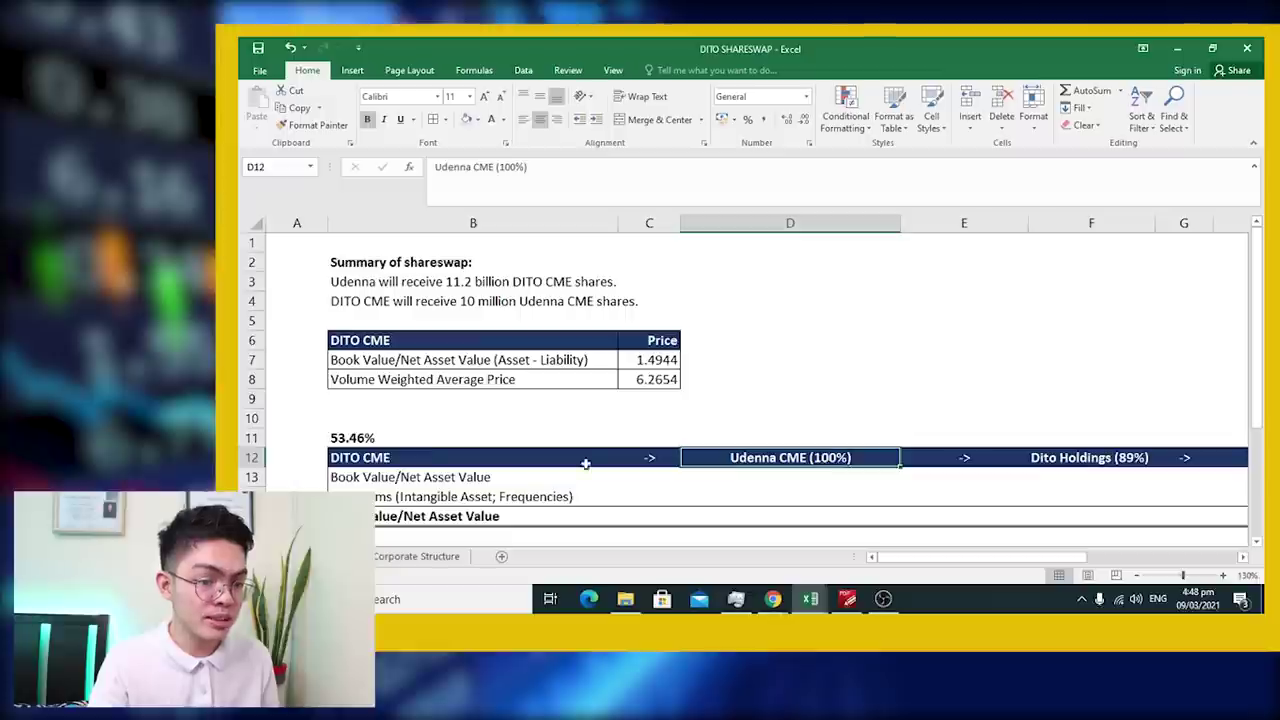
left_click(366, 457)
left_click(768, 458)
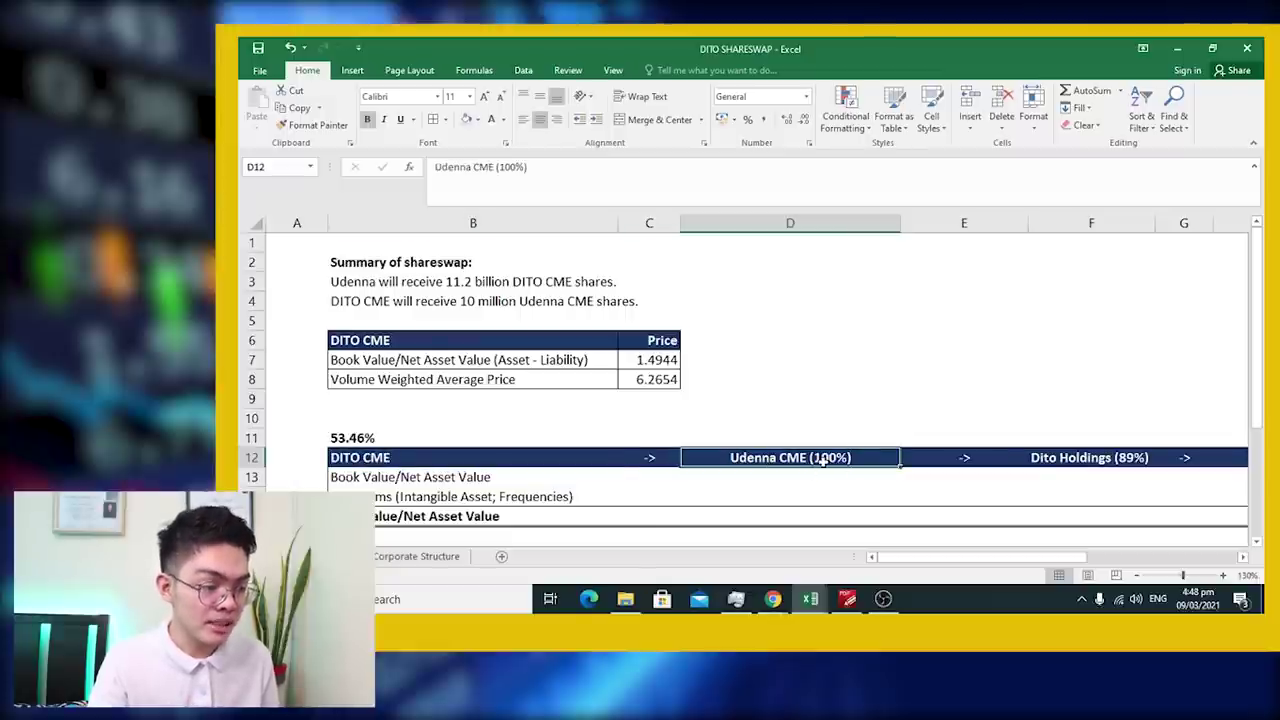
left_click(1066, 457)
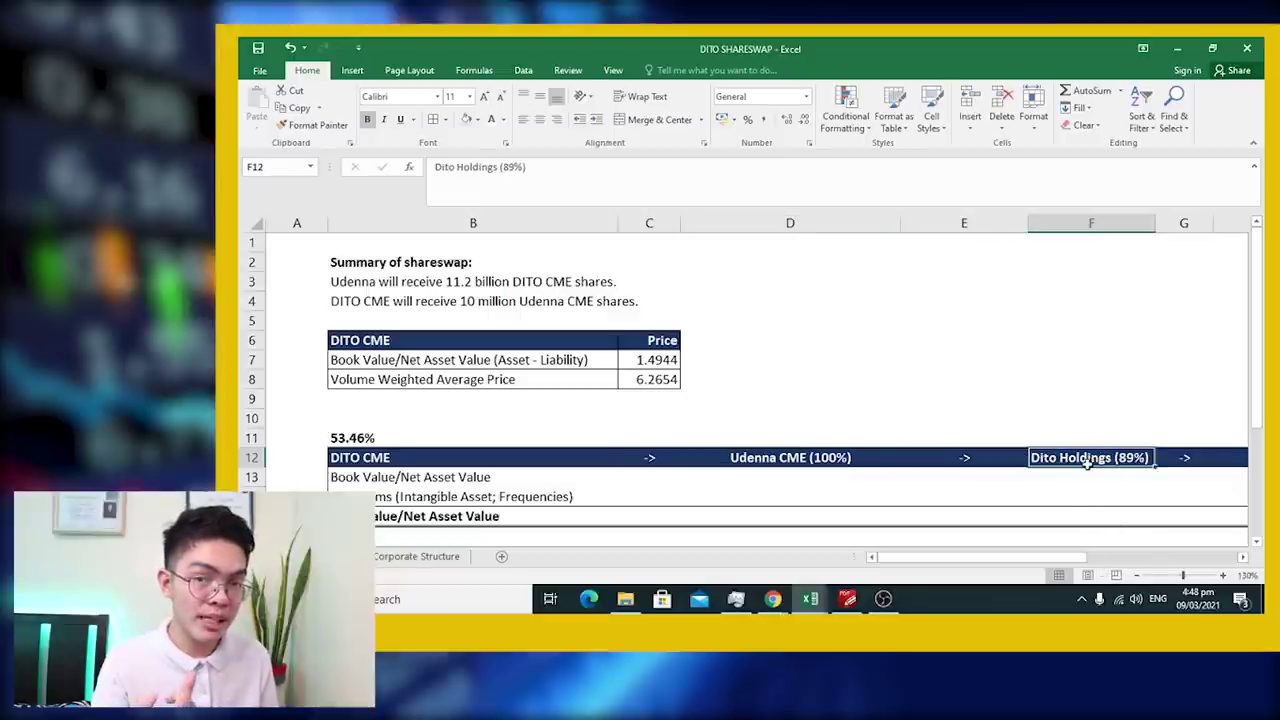
left_click_drag(968, 558, 1050, 560)
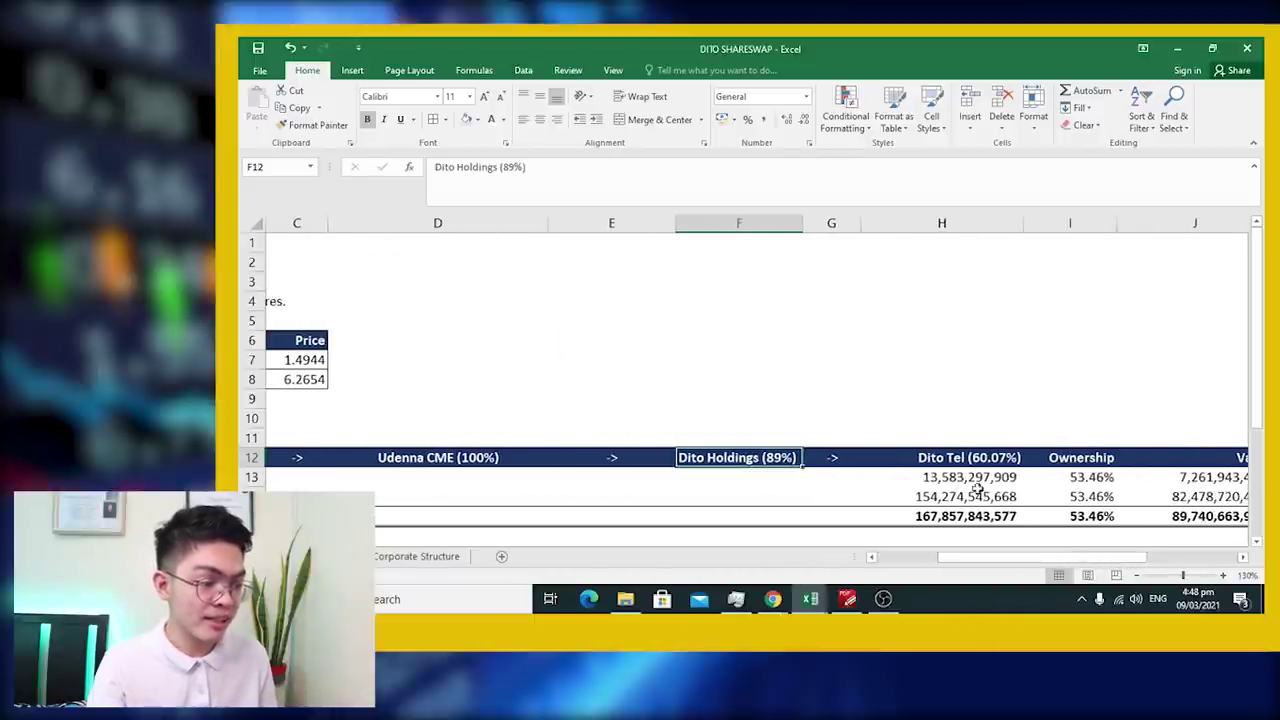
left_click(958, 457)
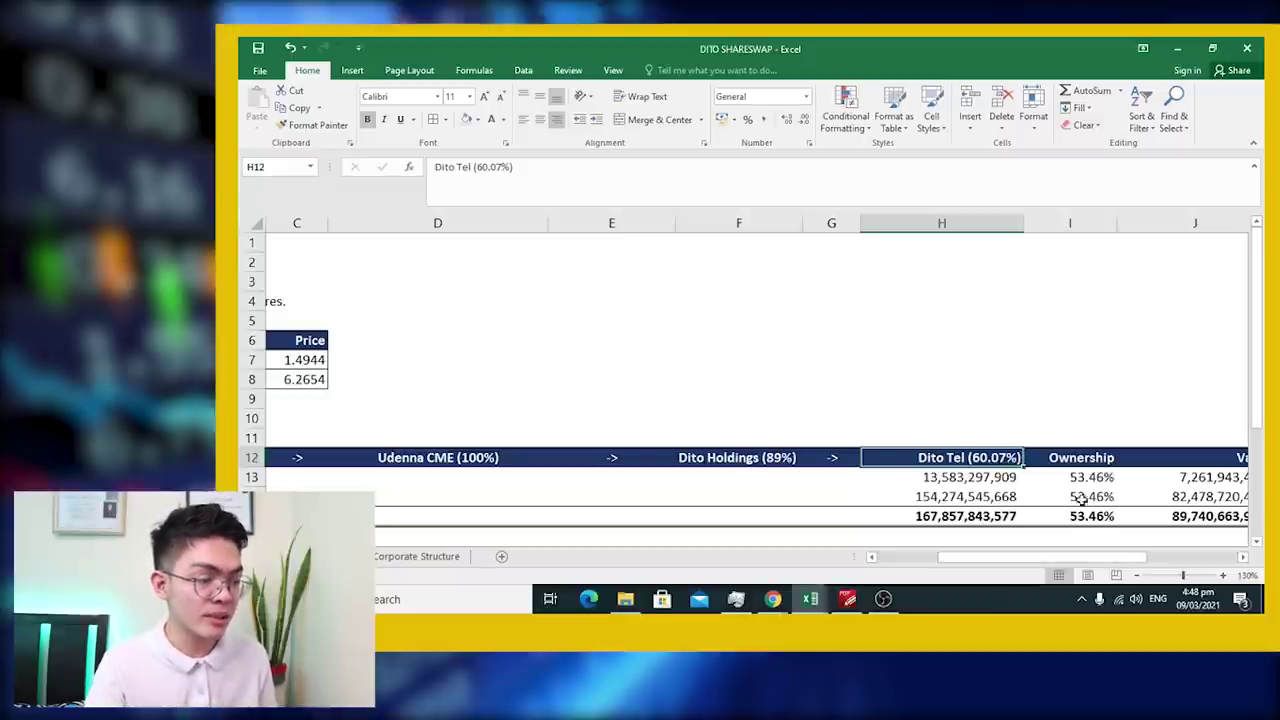
left_click_drag(1040, 557, 1068, 554)
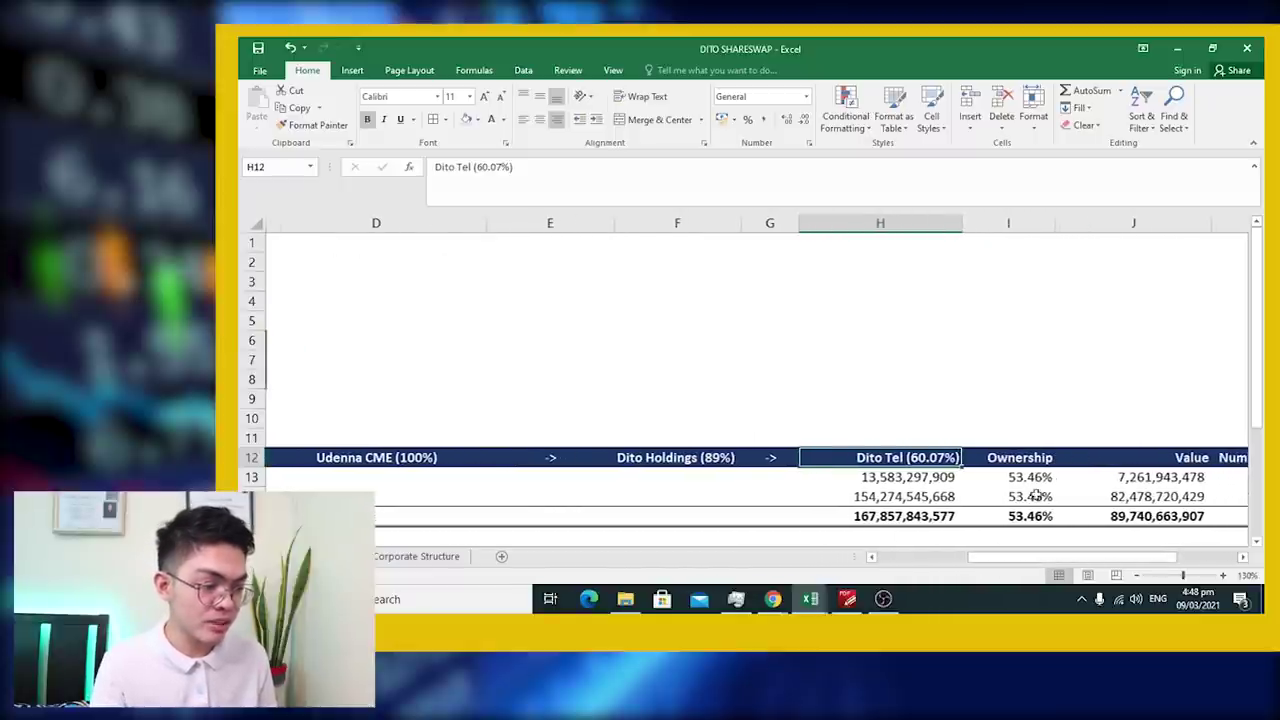
left_click(1025, 478)
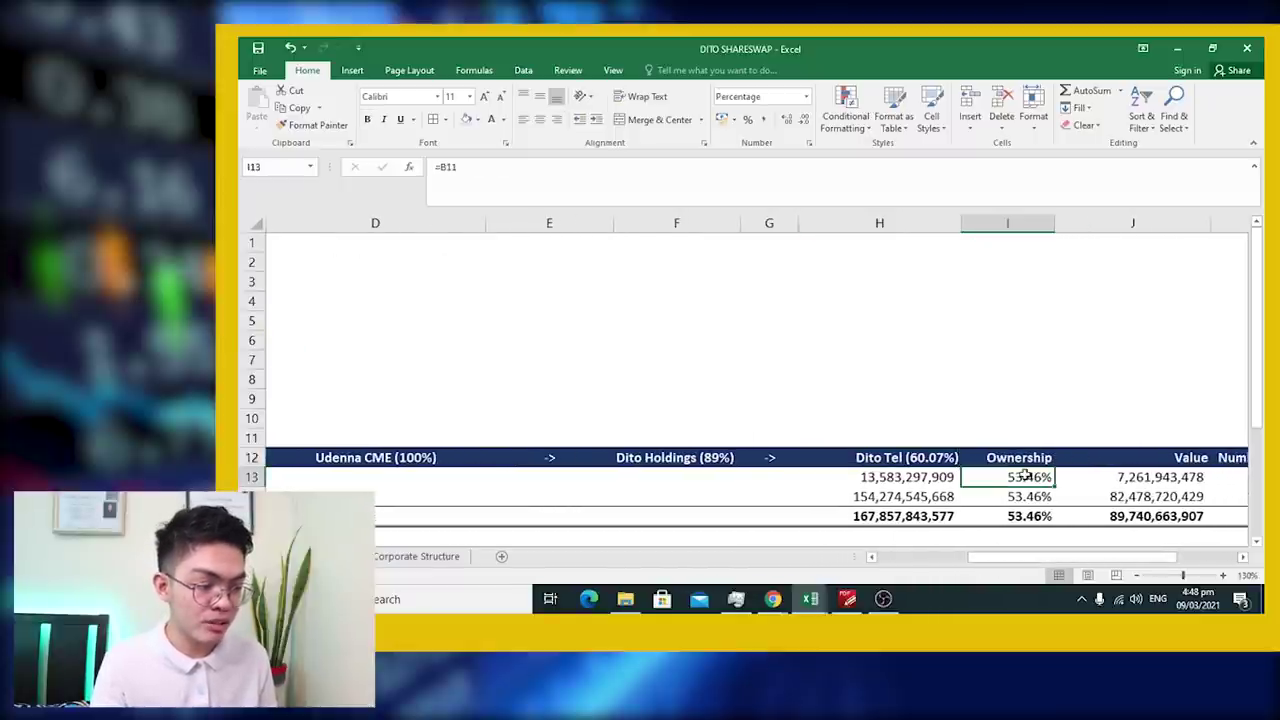
- Open the Corporate Structure sheet and narrow column A so the ownership table has more room
left_click(441, 560)
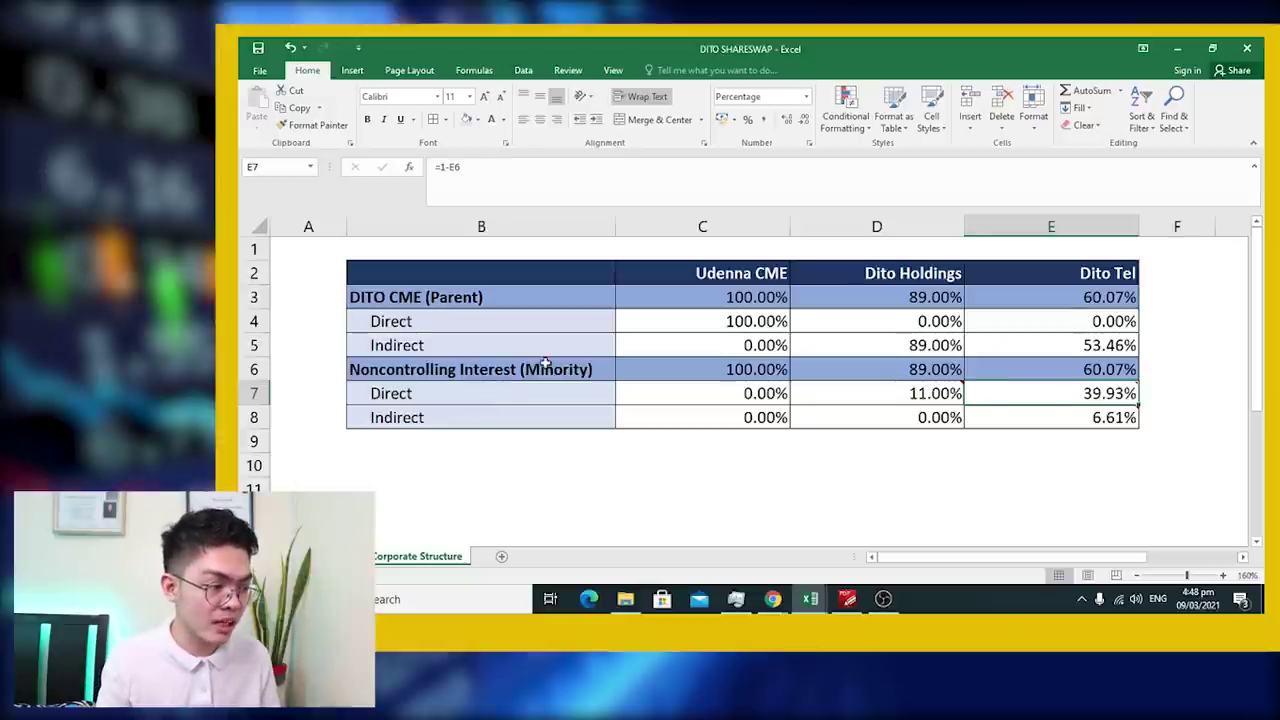
scroll(545, 362, "up", 1)
left_click(918, 558)
mouse_move(918, 558)
left_mouse_down()
mouse_move(932, 558)
mouse_move(918, 558)
left_mouse_up()
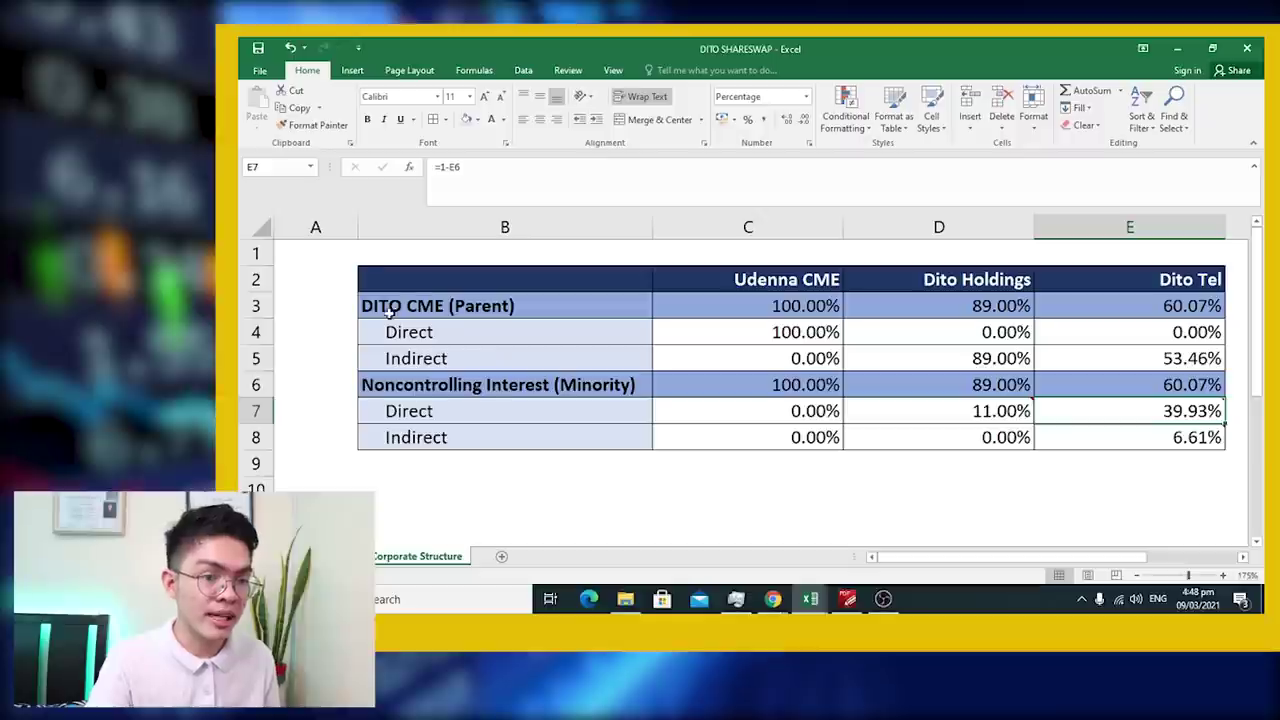
left_click_drag(357, 234, 298, 234)
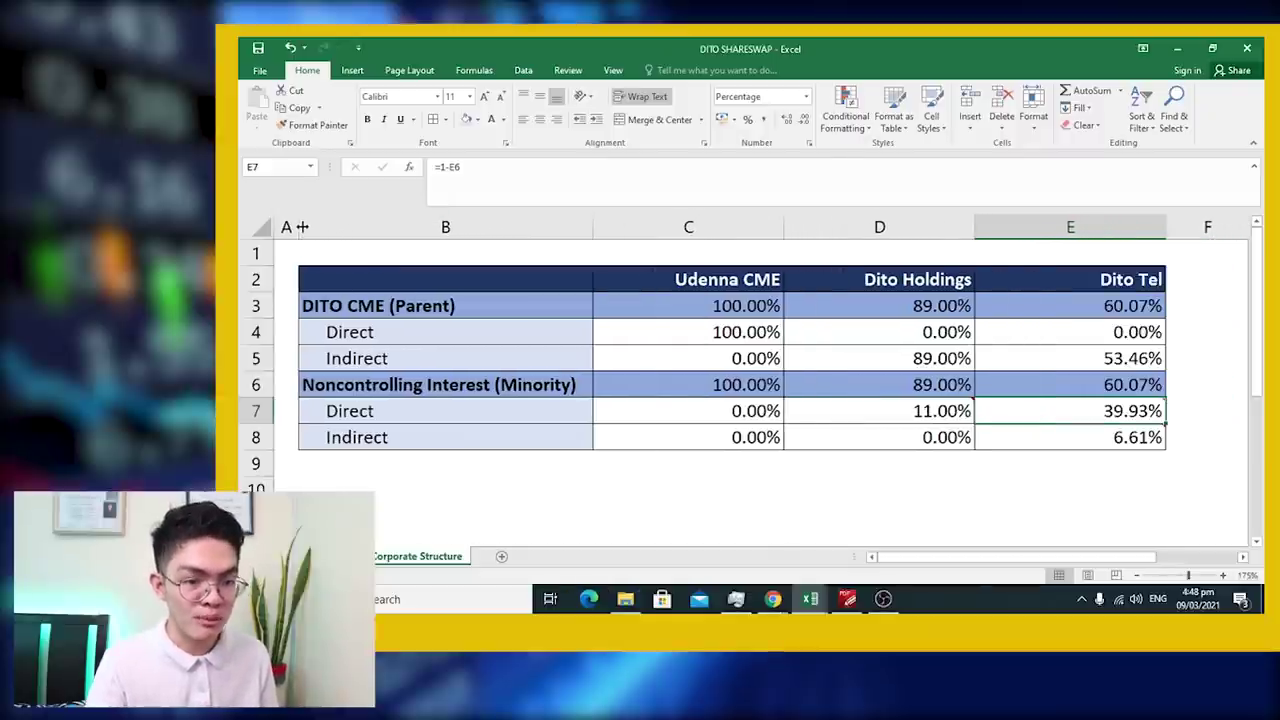
- Examine the DITO CME (Parent) row and its total ownership percentage in Udenna CME
left_click(455, 310)
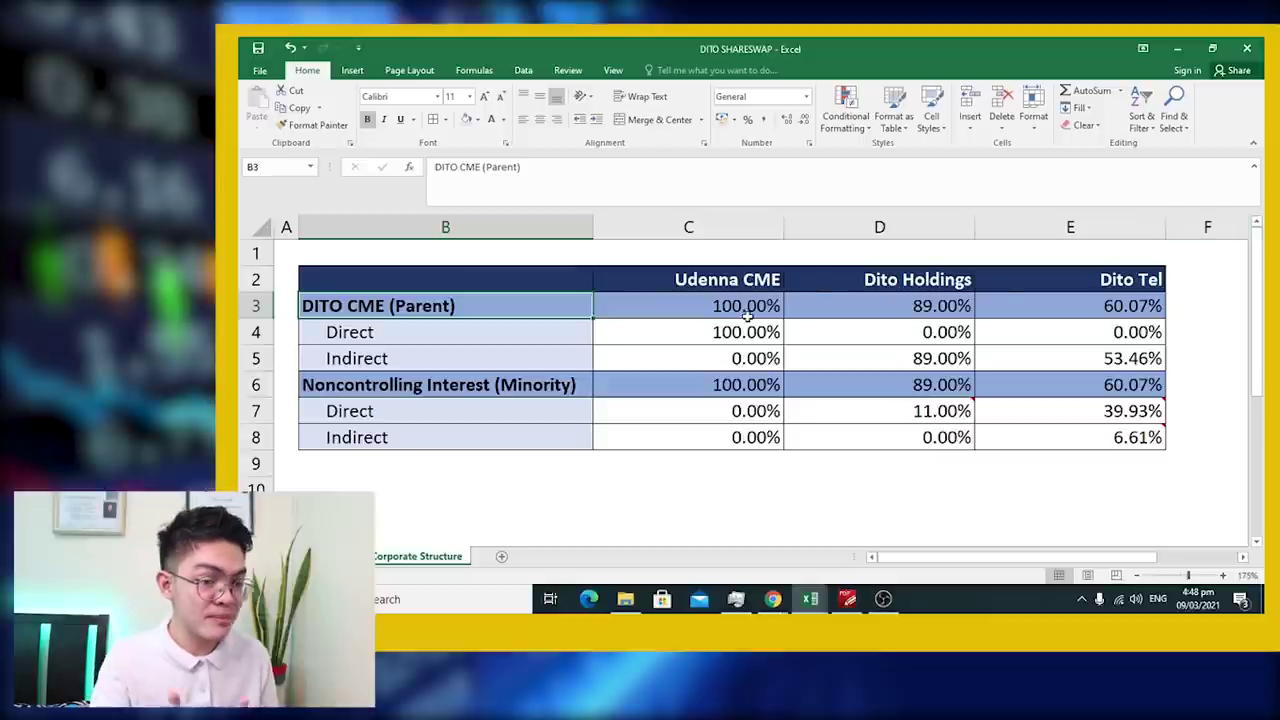
left_click(445, 276)
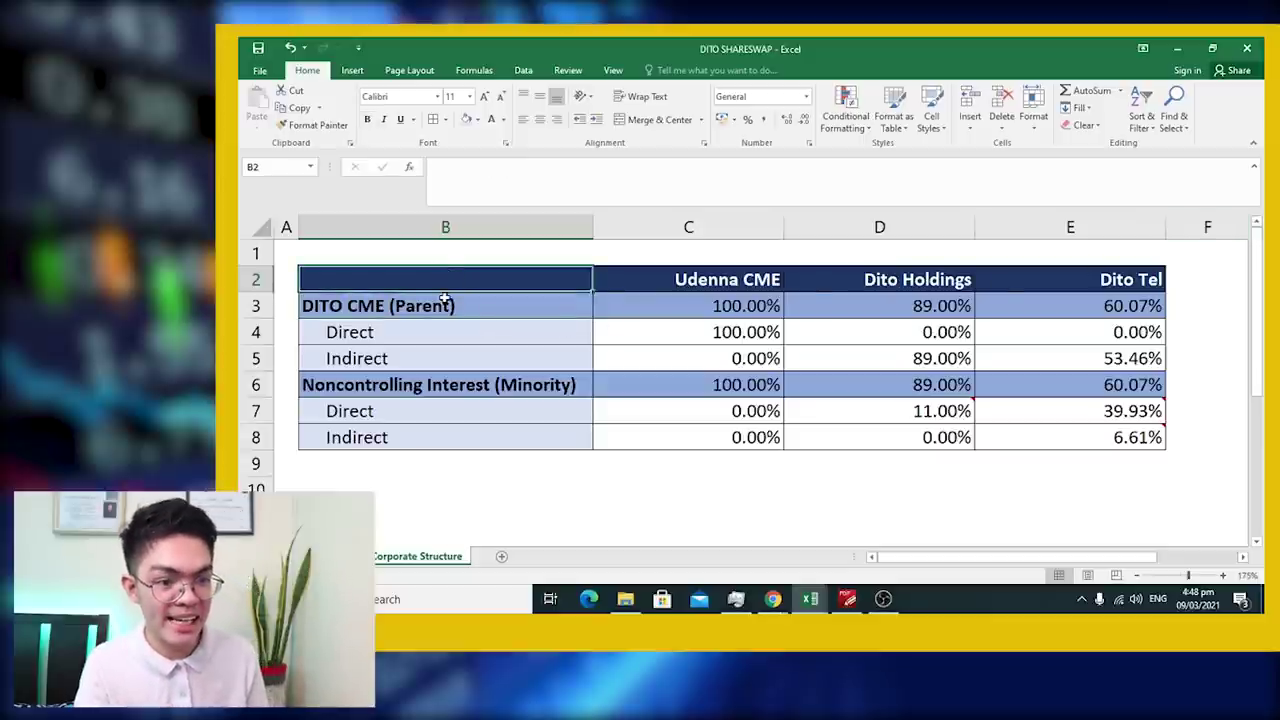
left_click(445, 298)
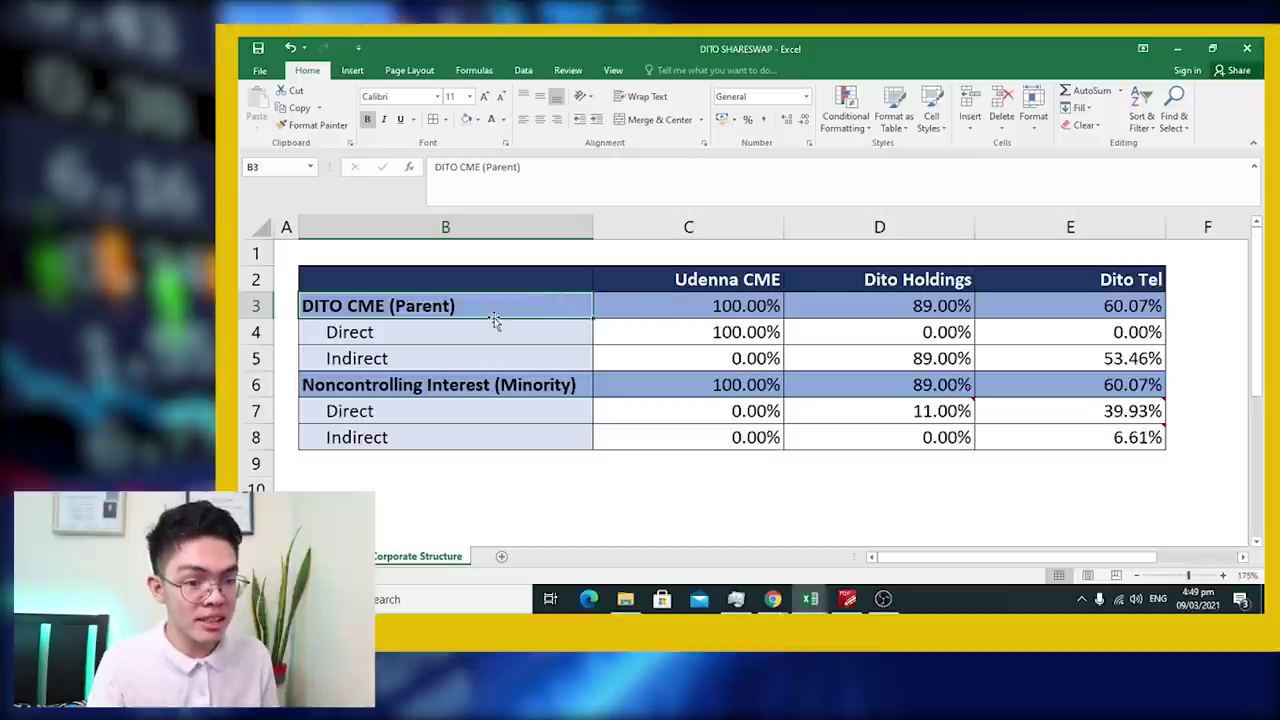
left_click_drag(676, 280, 681, 298)
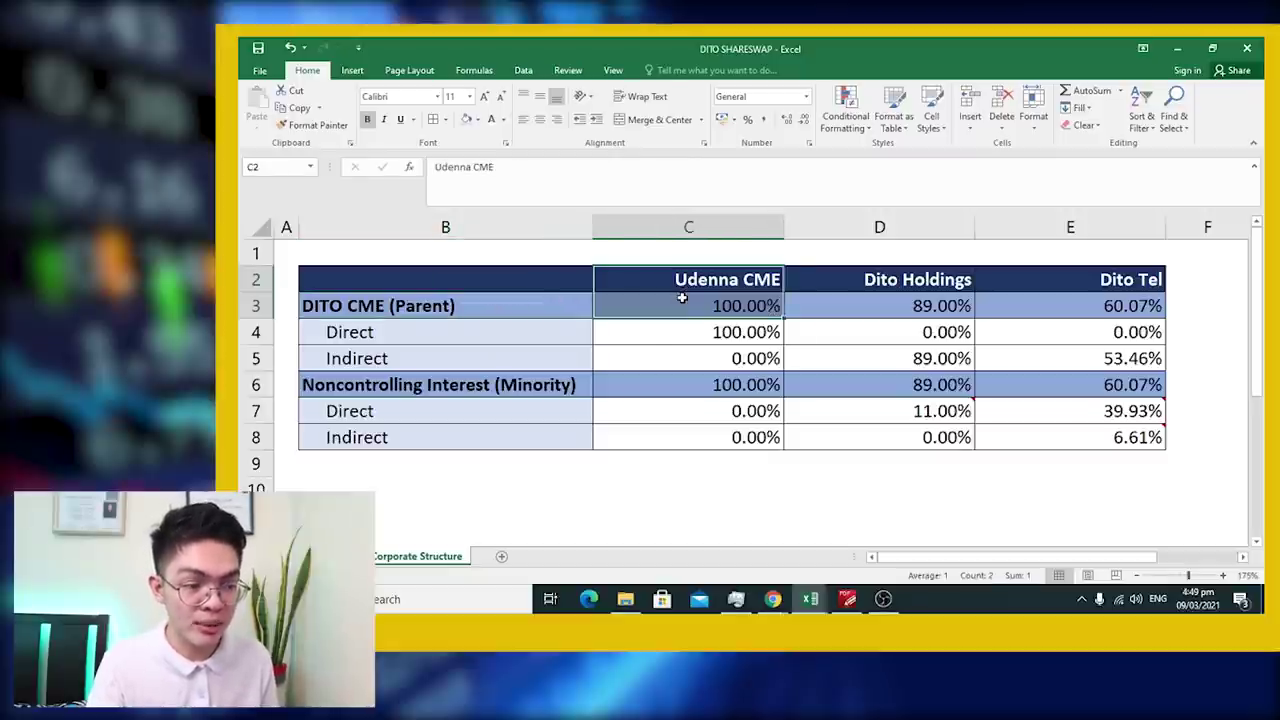
left_click(686, 302)
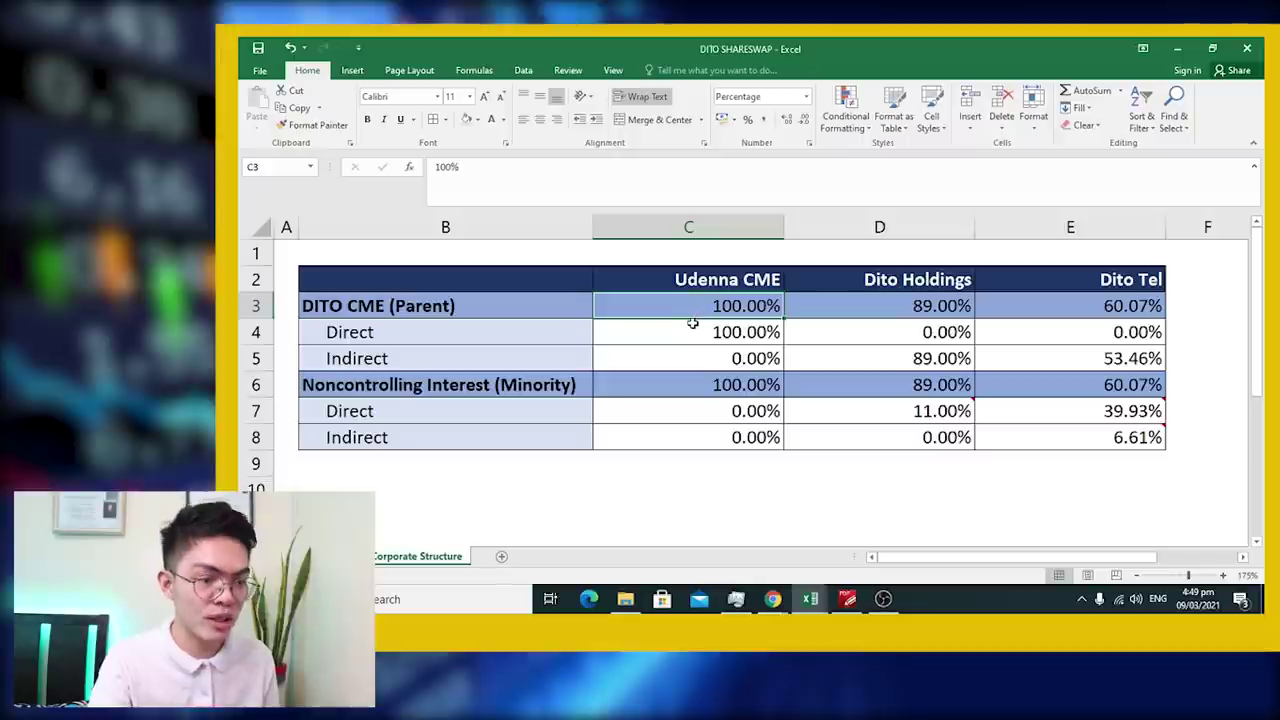
- Compare DITO CME's direct and indirect ownership percentages in Udenna CME across rows 4 and 5
left_click_drag(508, 331, 630, 331)
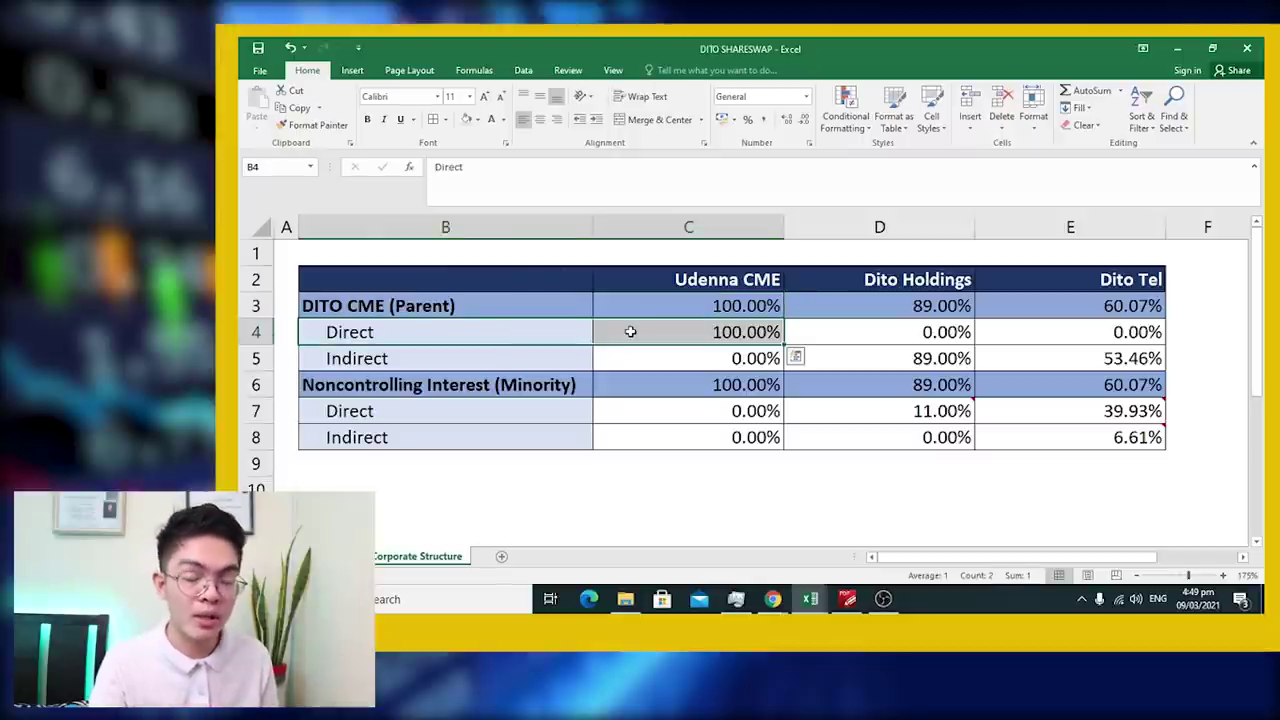
left_click(500, 328)
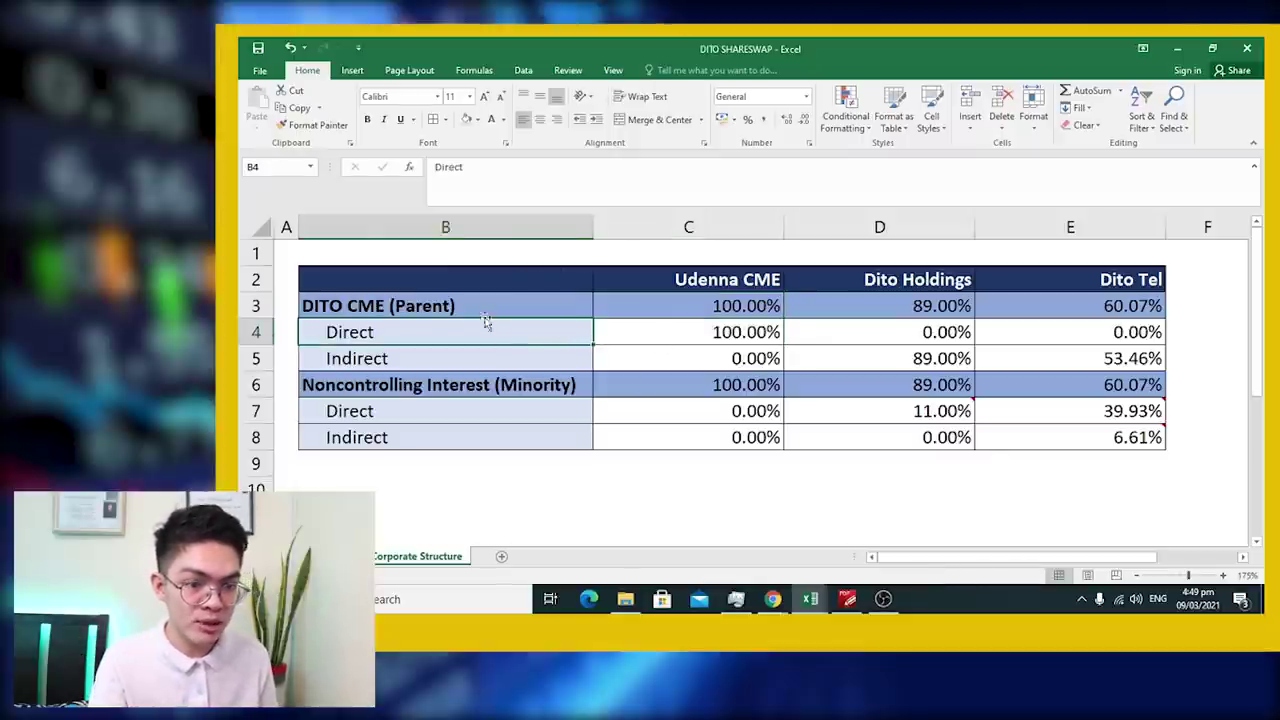
left_click(487, 310)
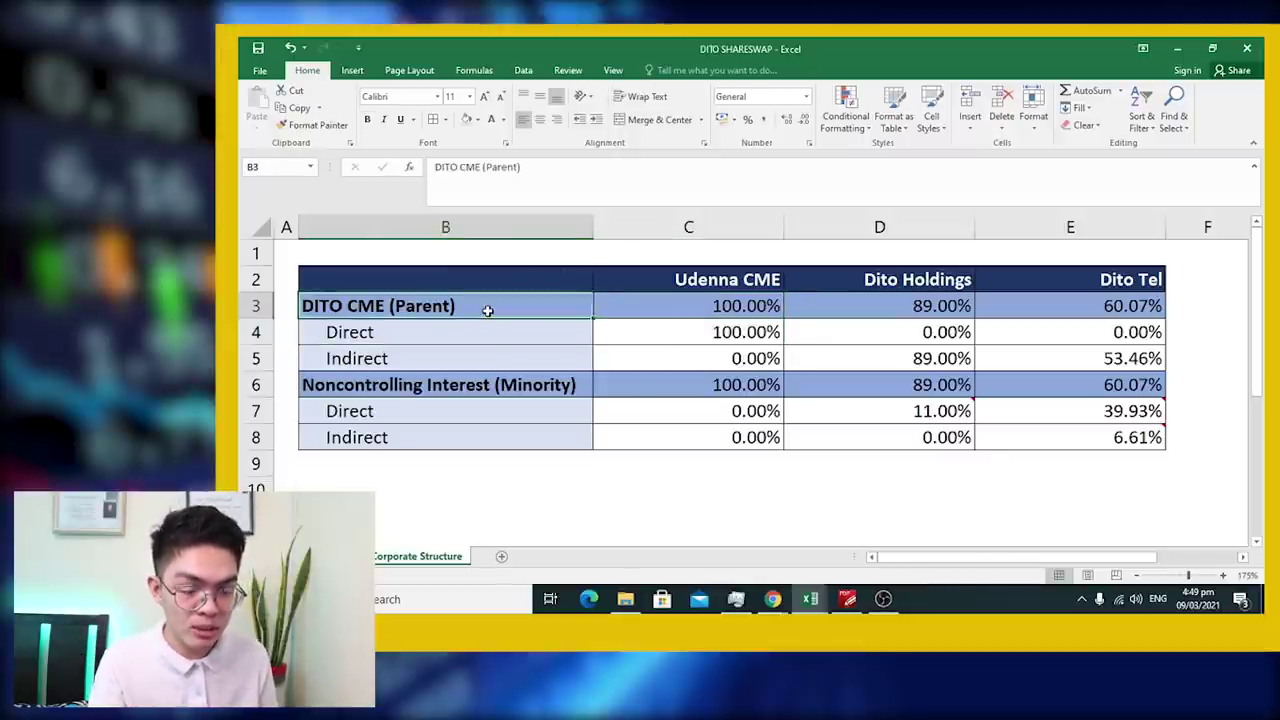
left_click(682, 284)
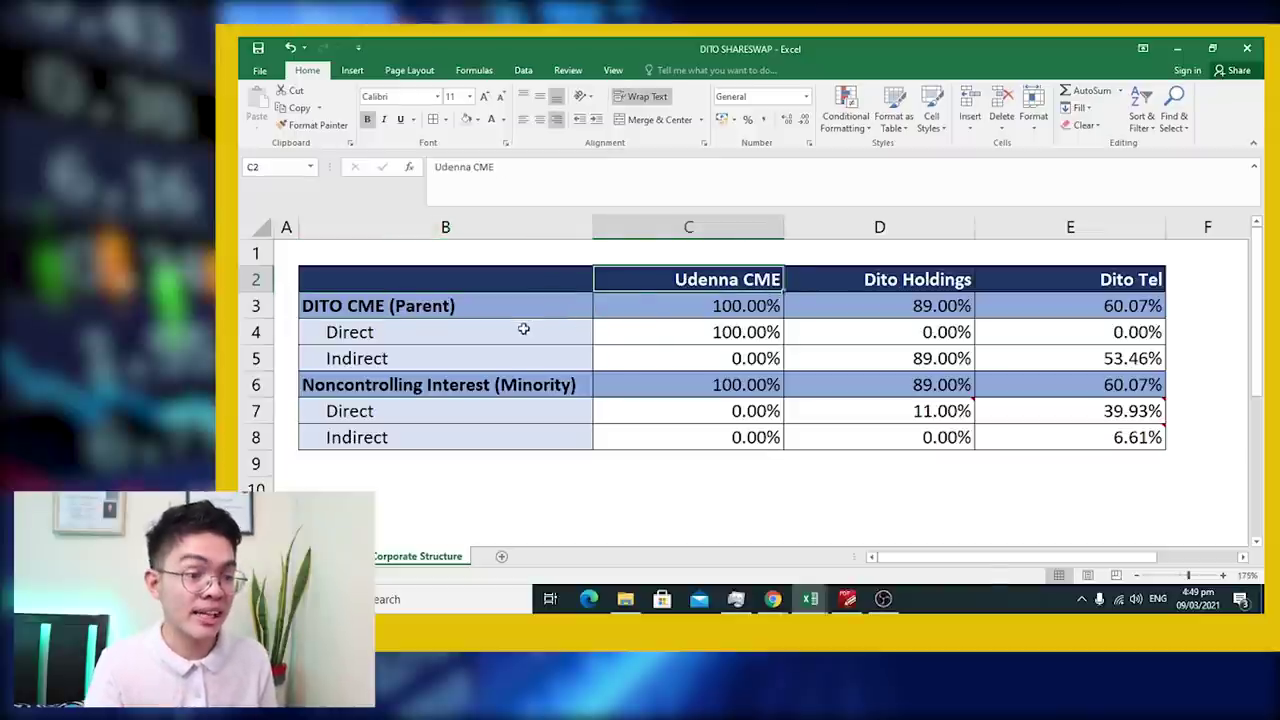
left_click_drag(523, 328, 651, 334)
left_click_drag(523, 352, 659, 347)
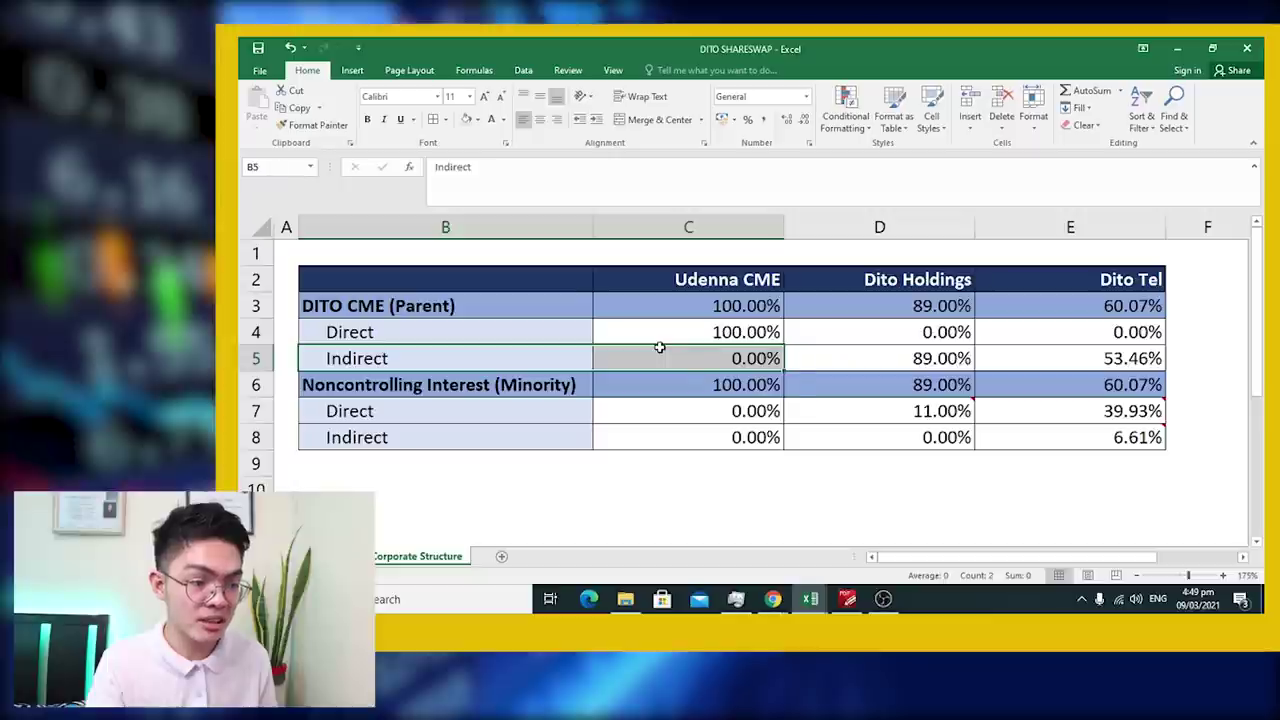
left_click(690, 341)
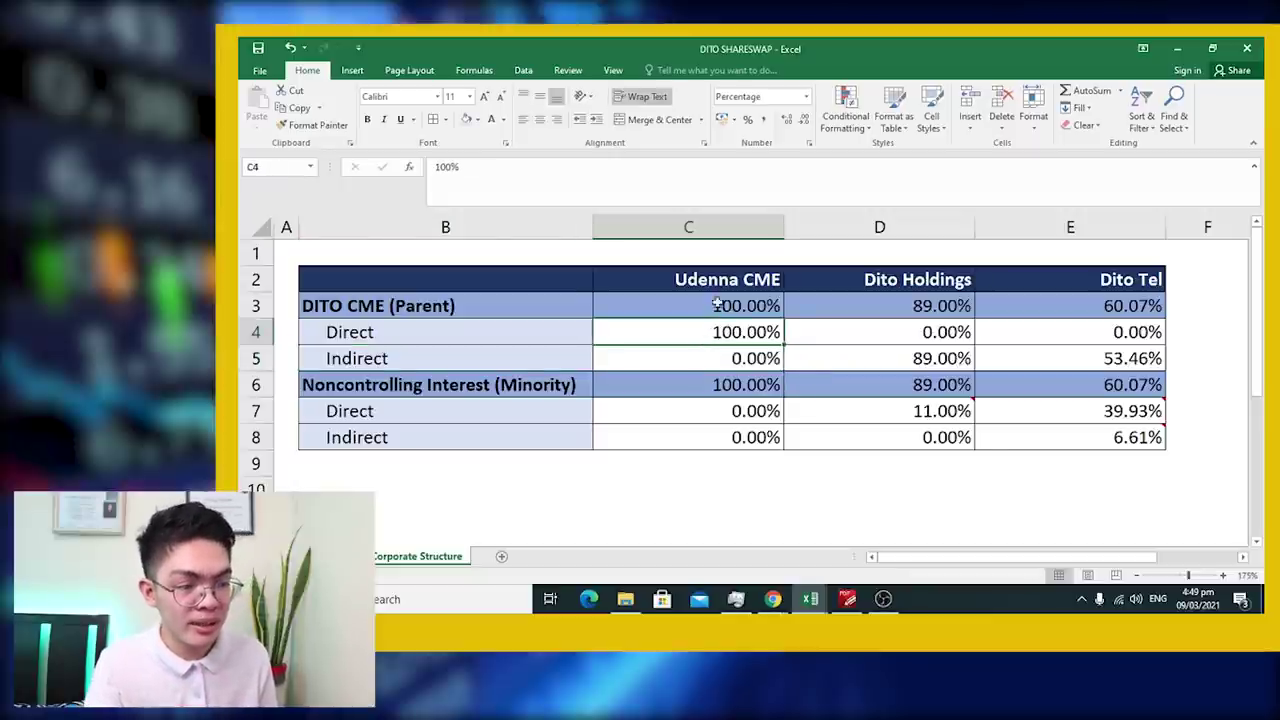
- Trace how DITO CME holds Dito Holdings through Udenna CME by selecting the company headings in the ownership table
left_click(890, 270)
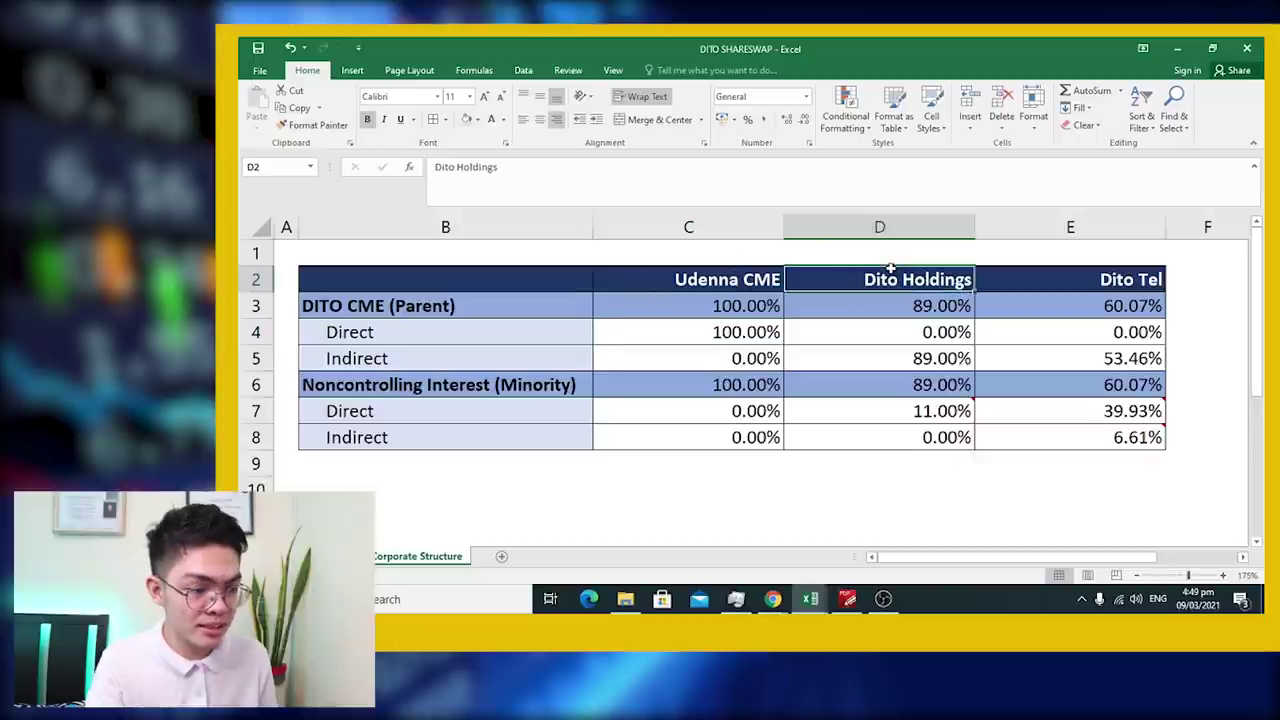
left_click(747, 280)
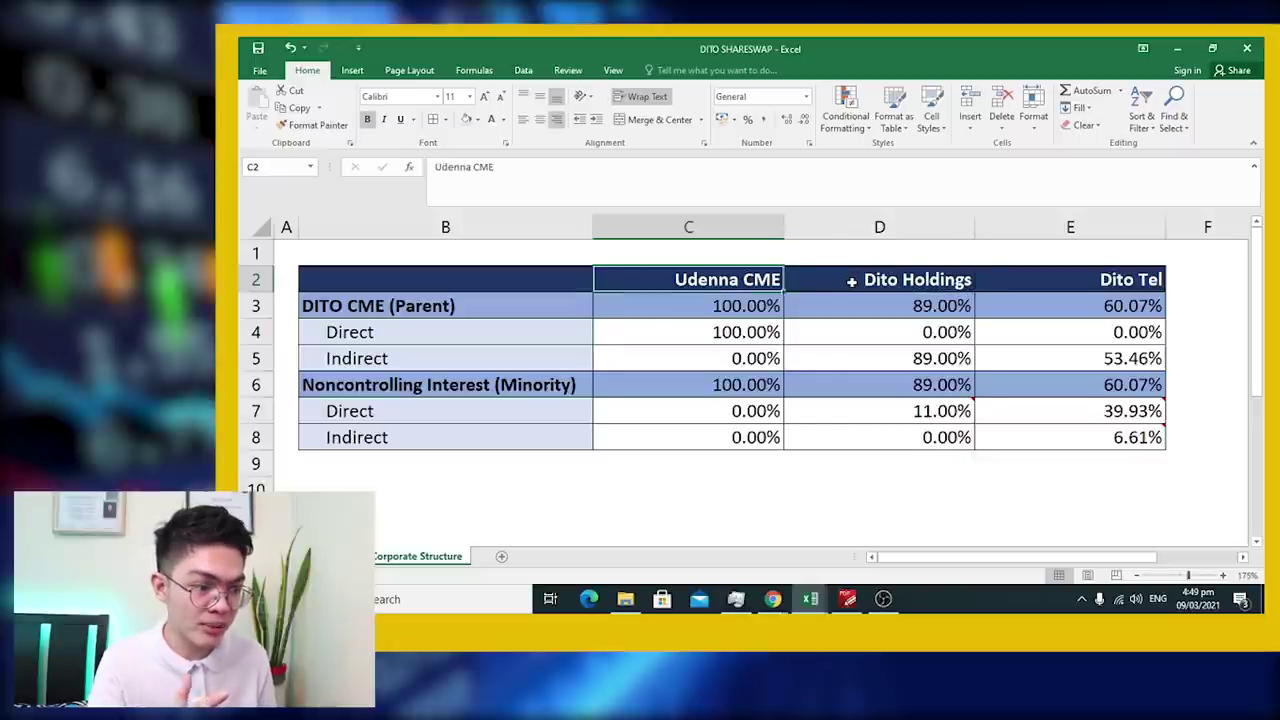
left_click(856, 280)
left_click(482, 310)
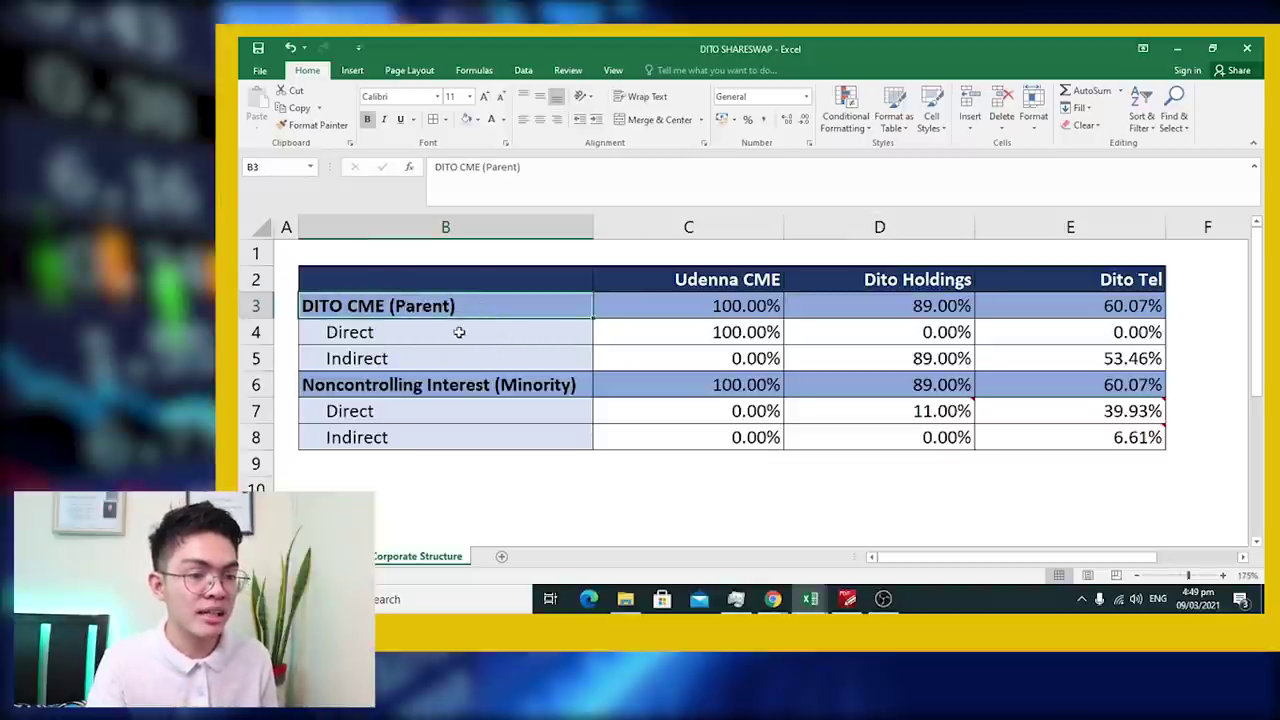
left_click(668, 279)
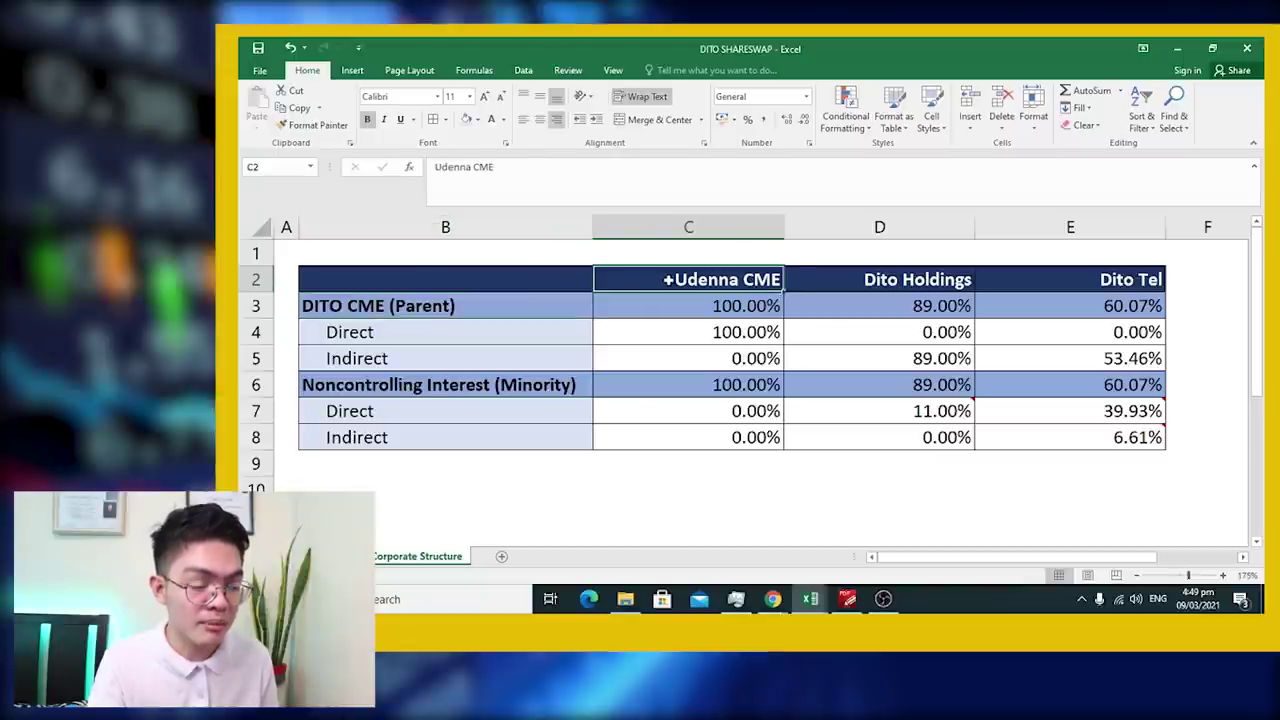
left_click(873, 279)
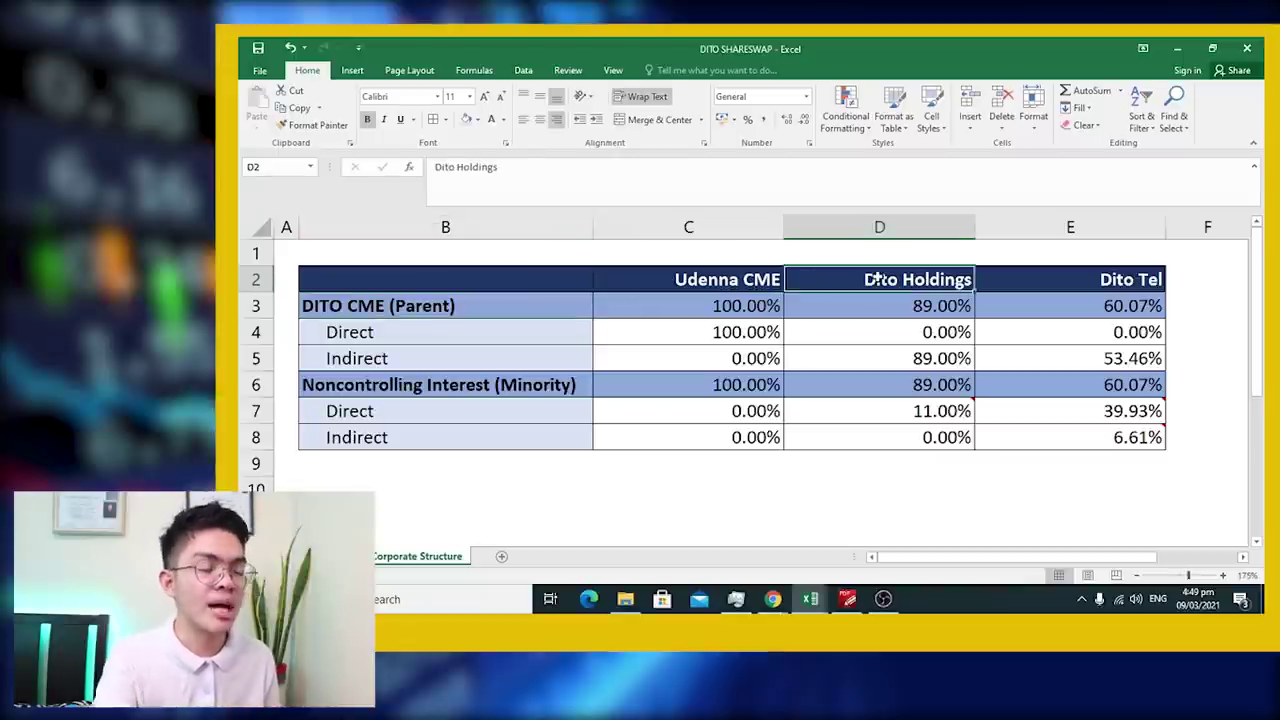
- Inspect the formula behind DITO CME's indirect ownership of Dito Holdings, leaving it unedited
left_click(852, 355)
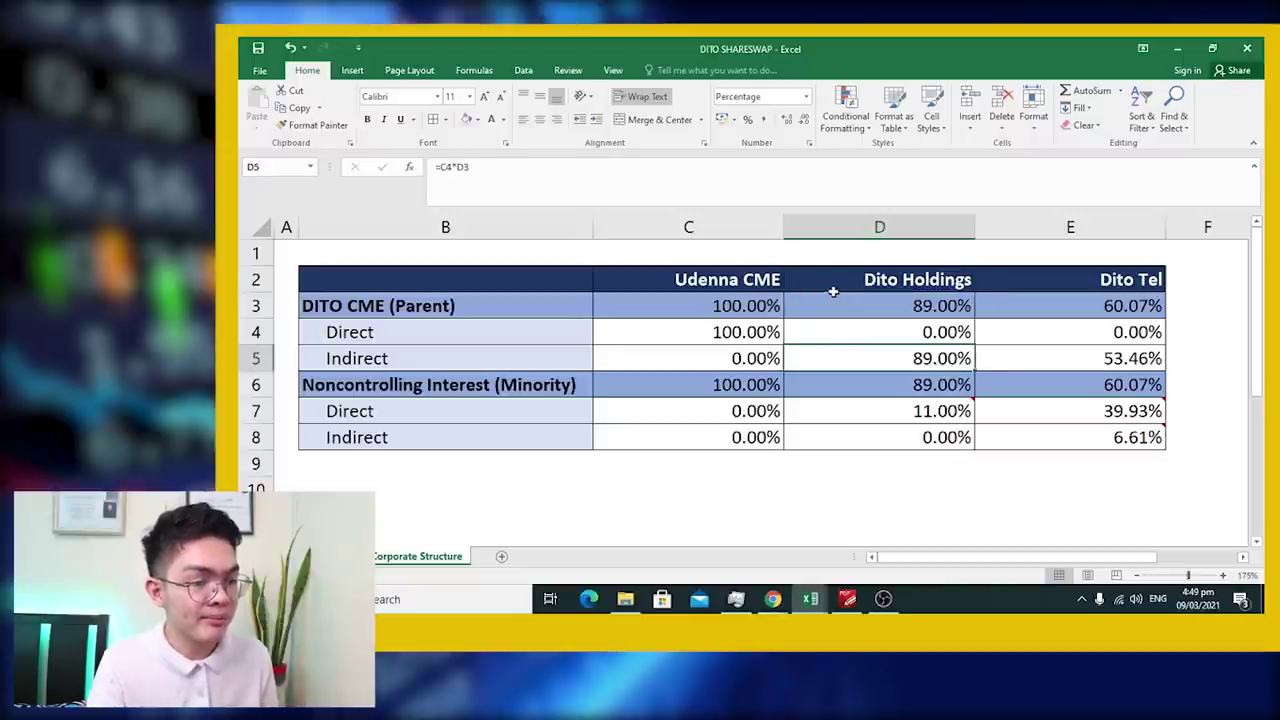
double_click(848, 348)
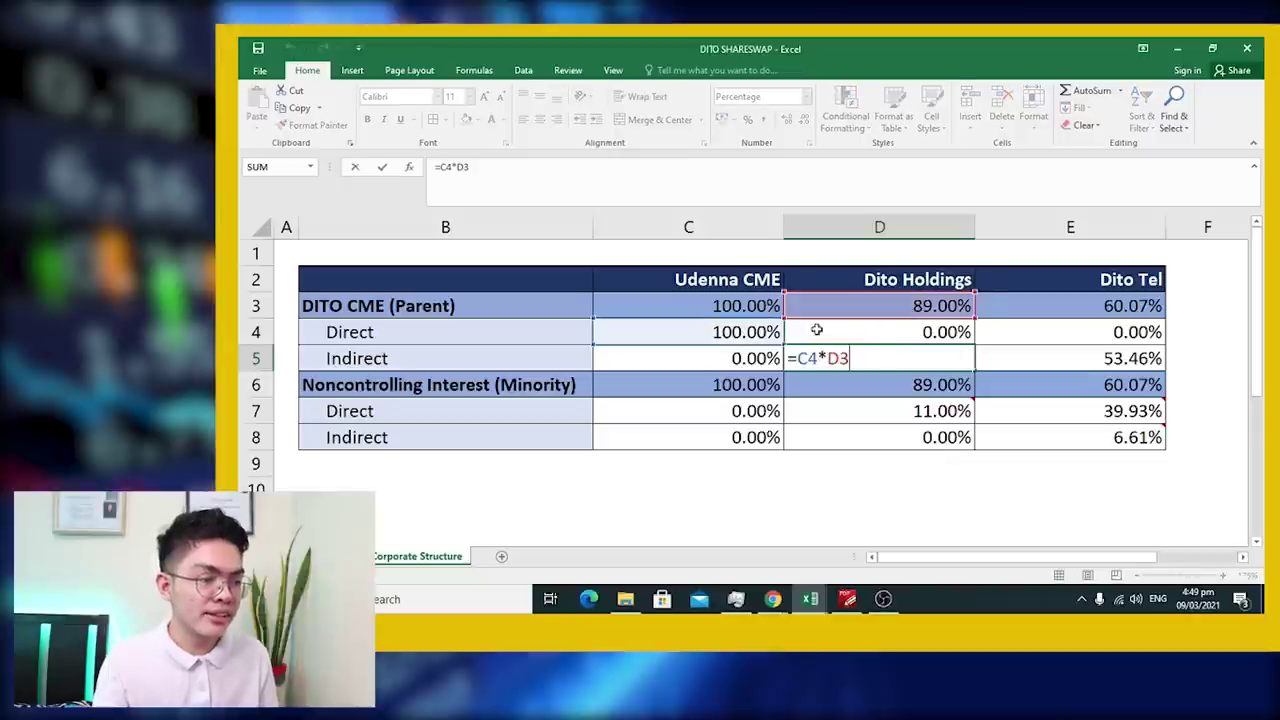
key("Escape")
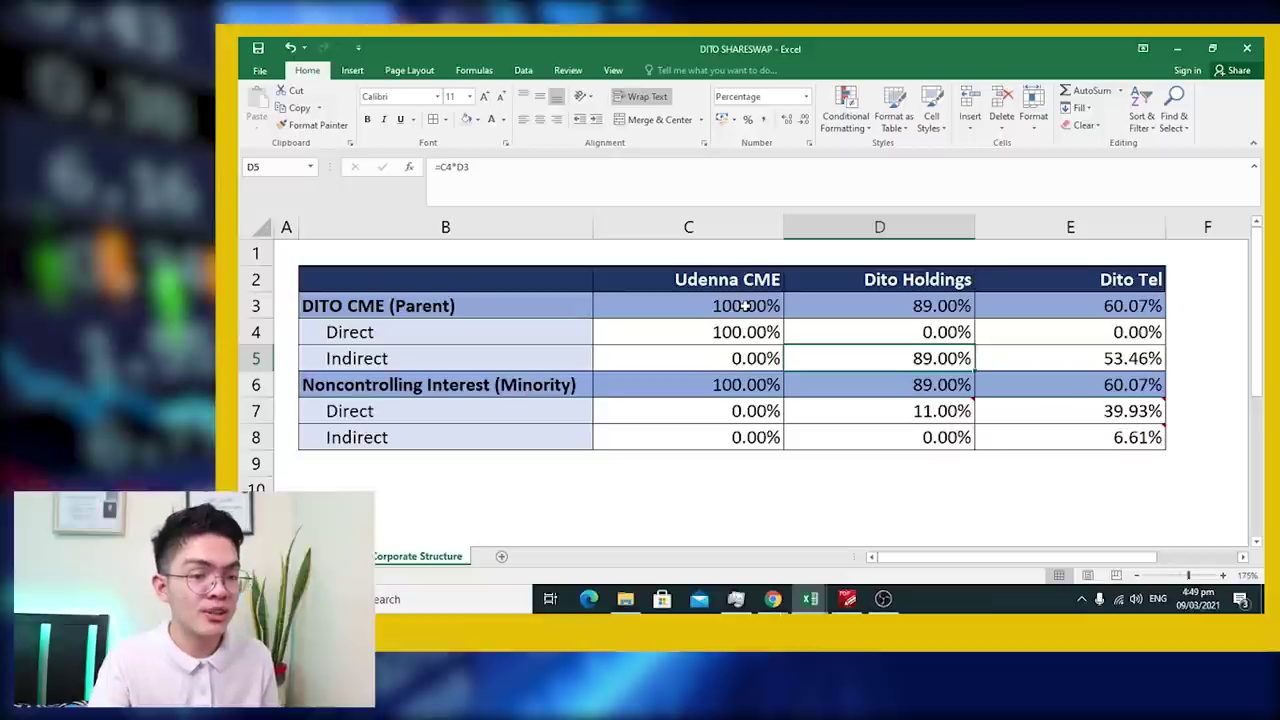
- Compare the parent row's Dito Holdings and Dito Tel percentages by selecting their headings and totals in the ownership table
left_click(905, 283)
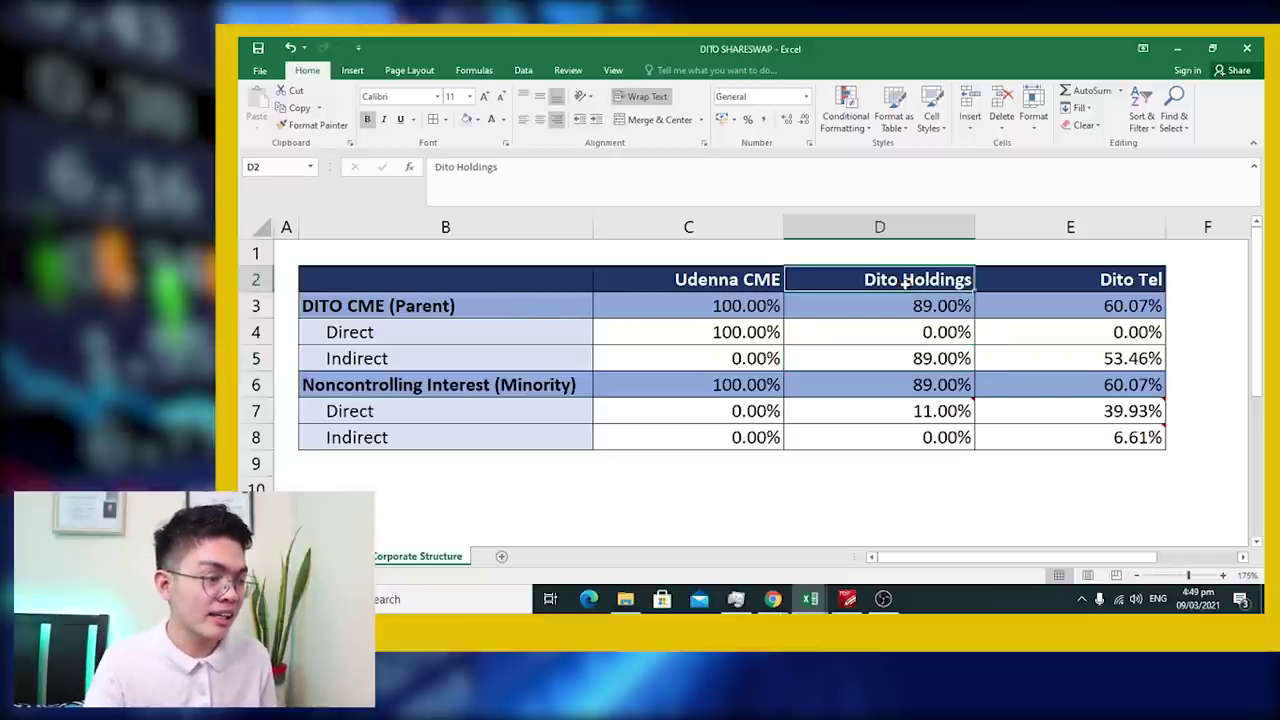
left_click(1019, 286)
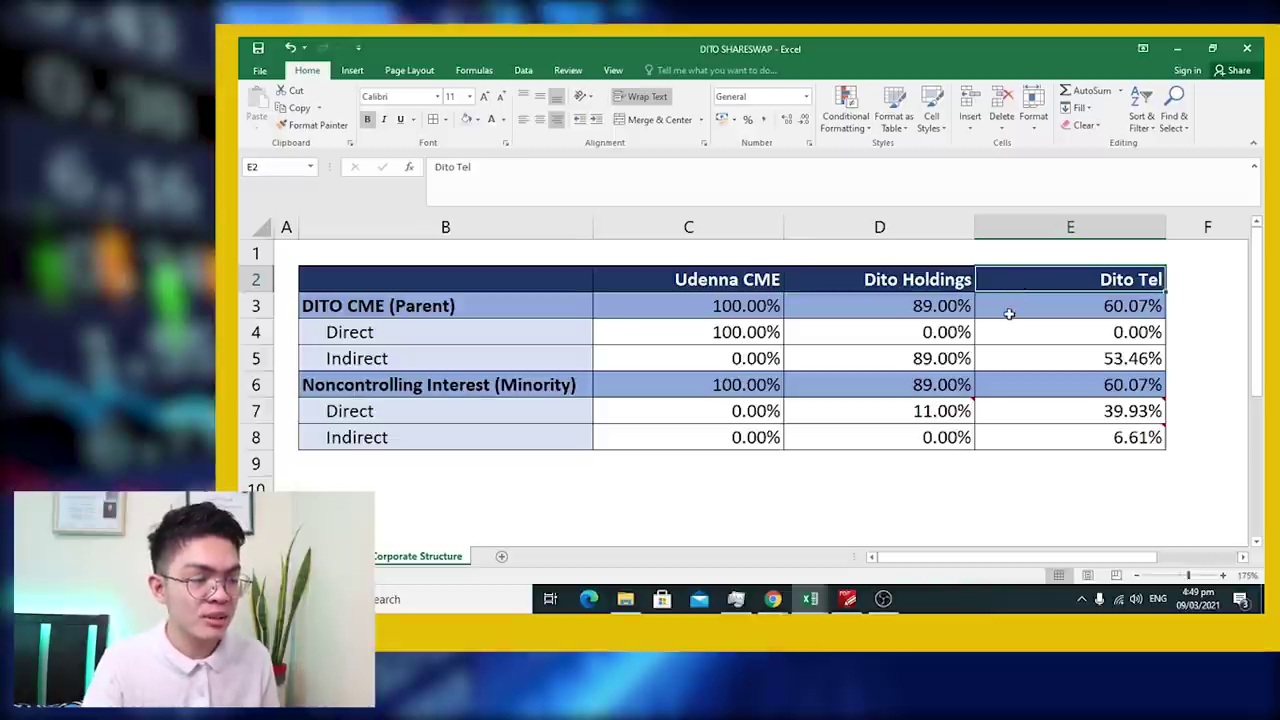
left_click(1035, 306)
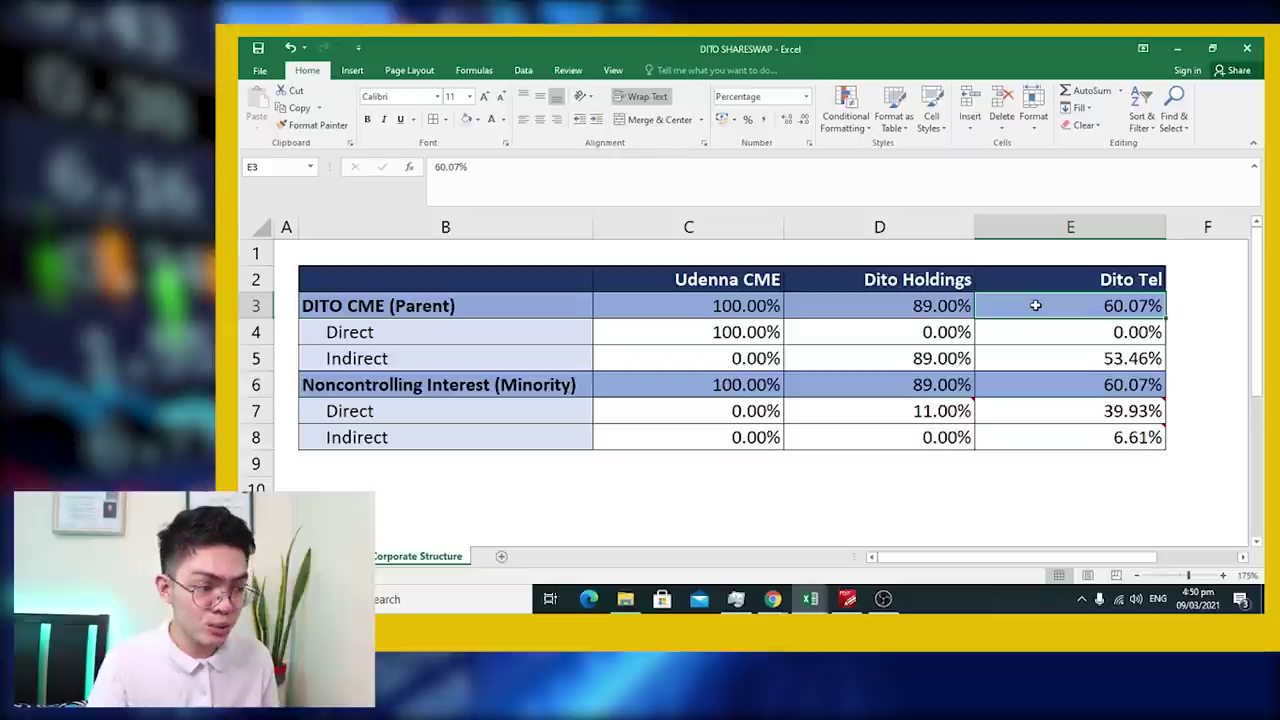
left_click(926, 310)
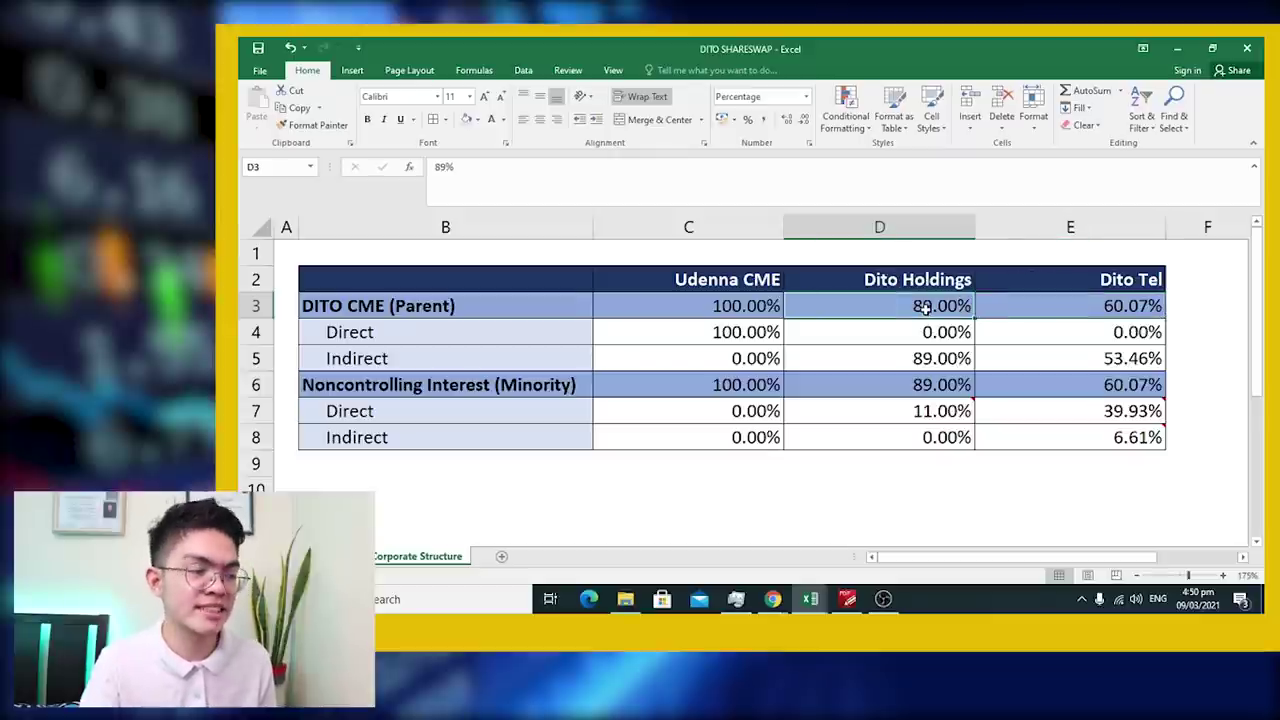
left_click(452, 313)
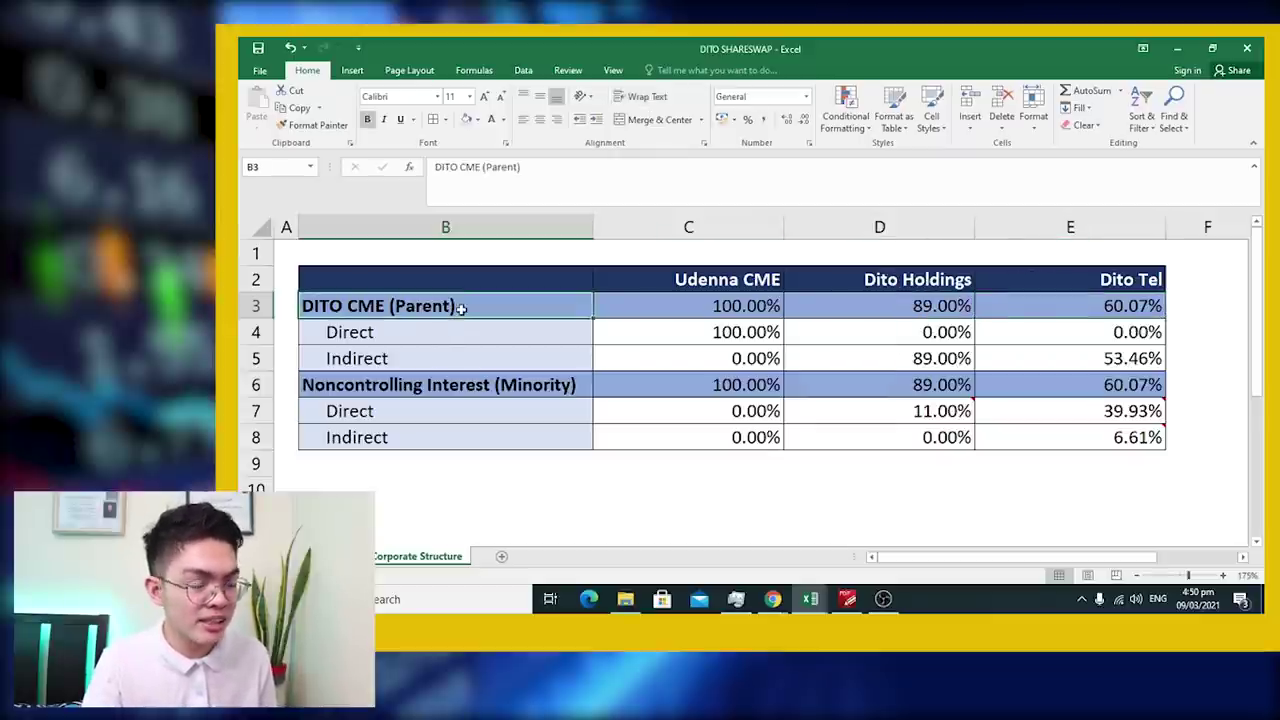
left_click(1047, 282)
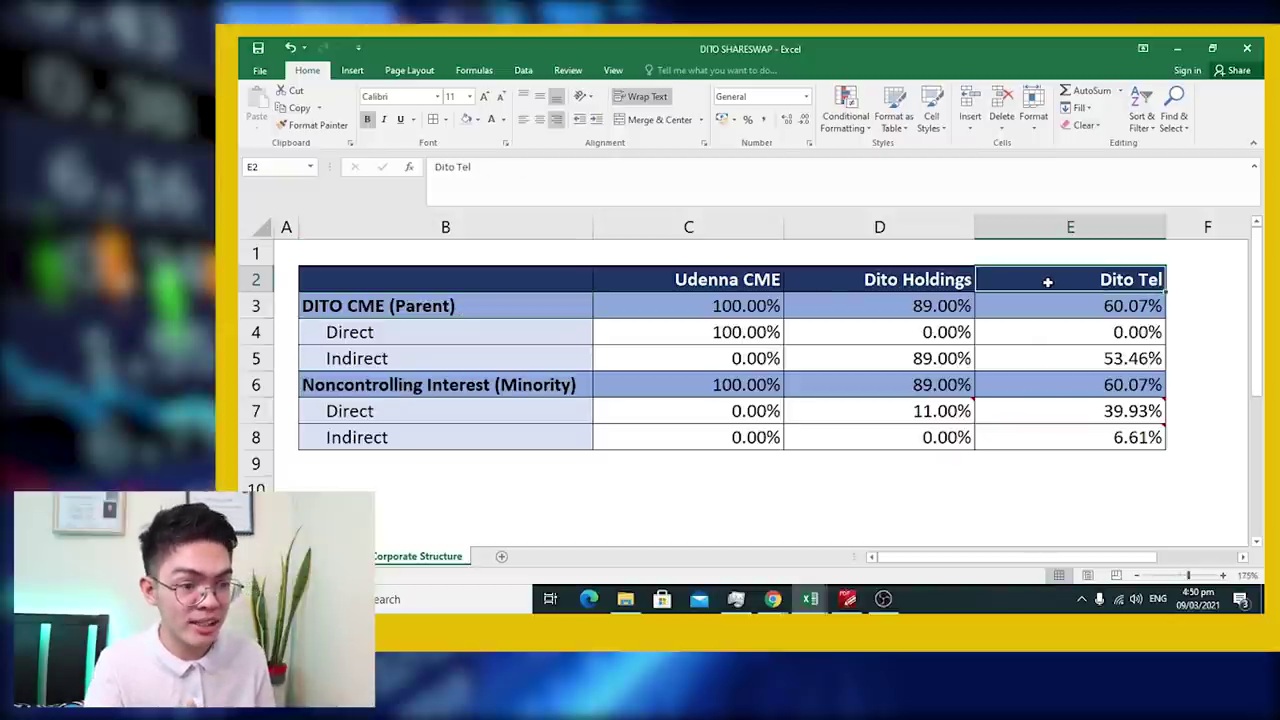
- Trace the ownership chain from DITO CME (Parent) through Udenna CME and Dito Holdings to Dito Tel
left_click(526, 308)
left_click(698, 279)
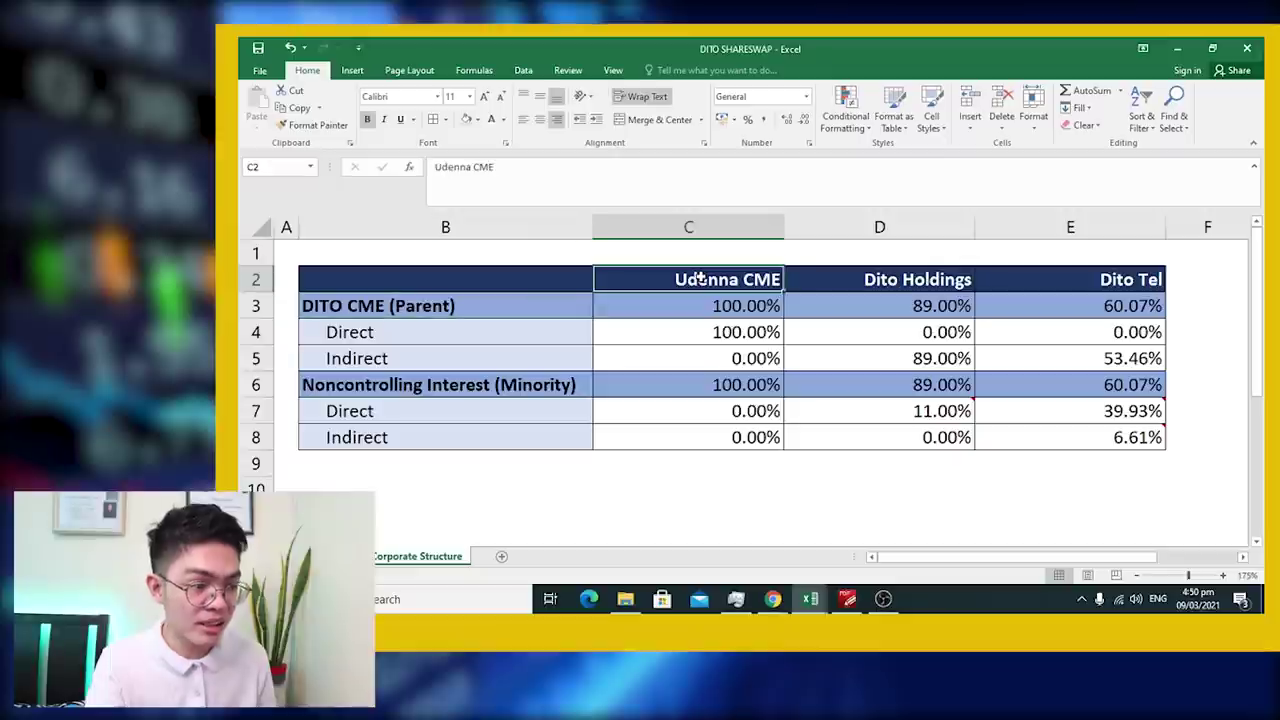
left_click(856, 285)
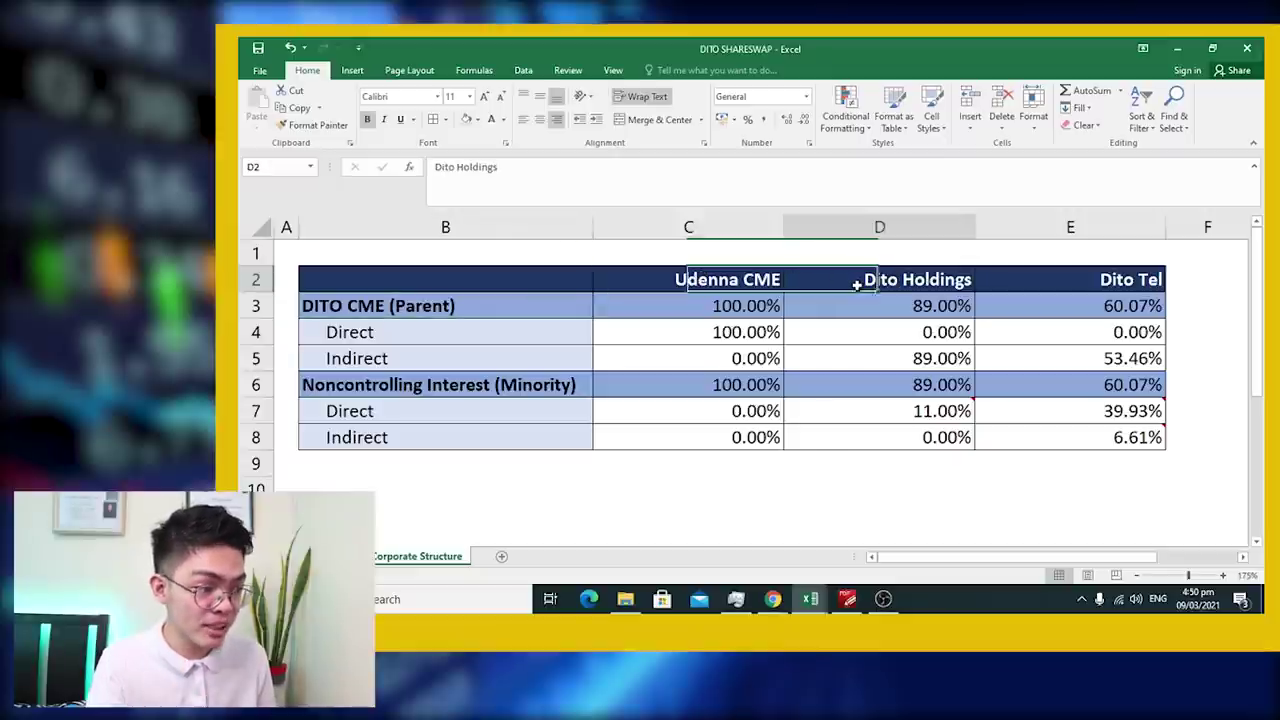
left_click(1040, 279)
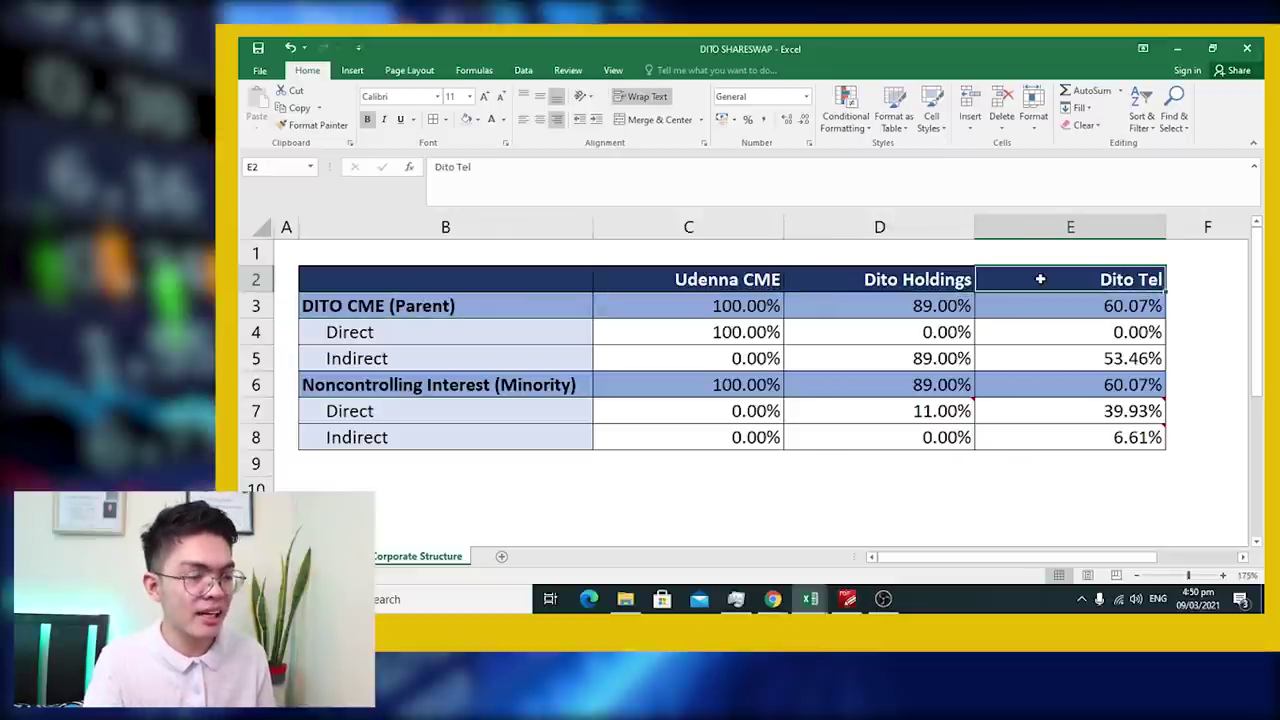
- Inspect the formula that calculates DITO CME's indirect ownership of Dito Tel and keep it as is
left_click(1071, 359)
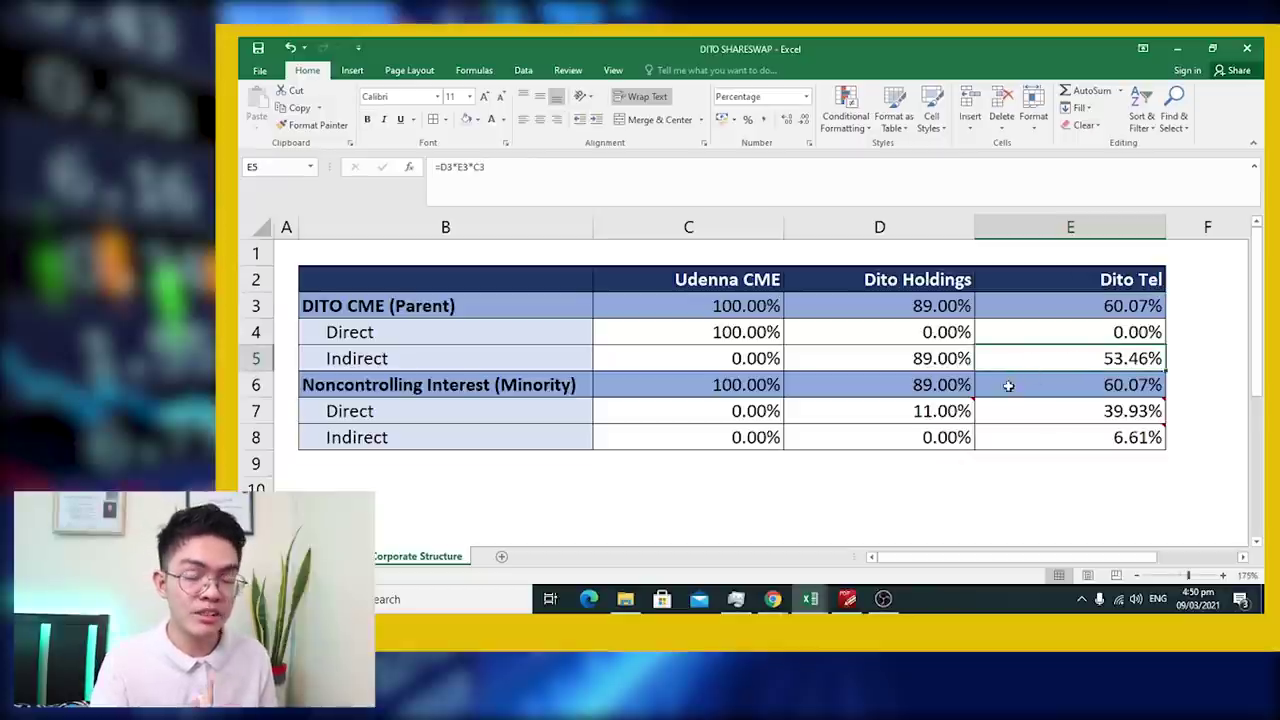
mouse_move(981, 402)
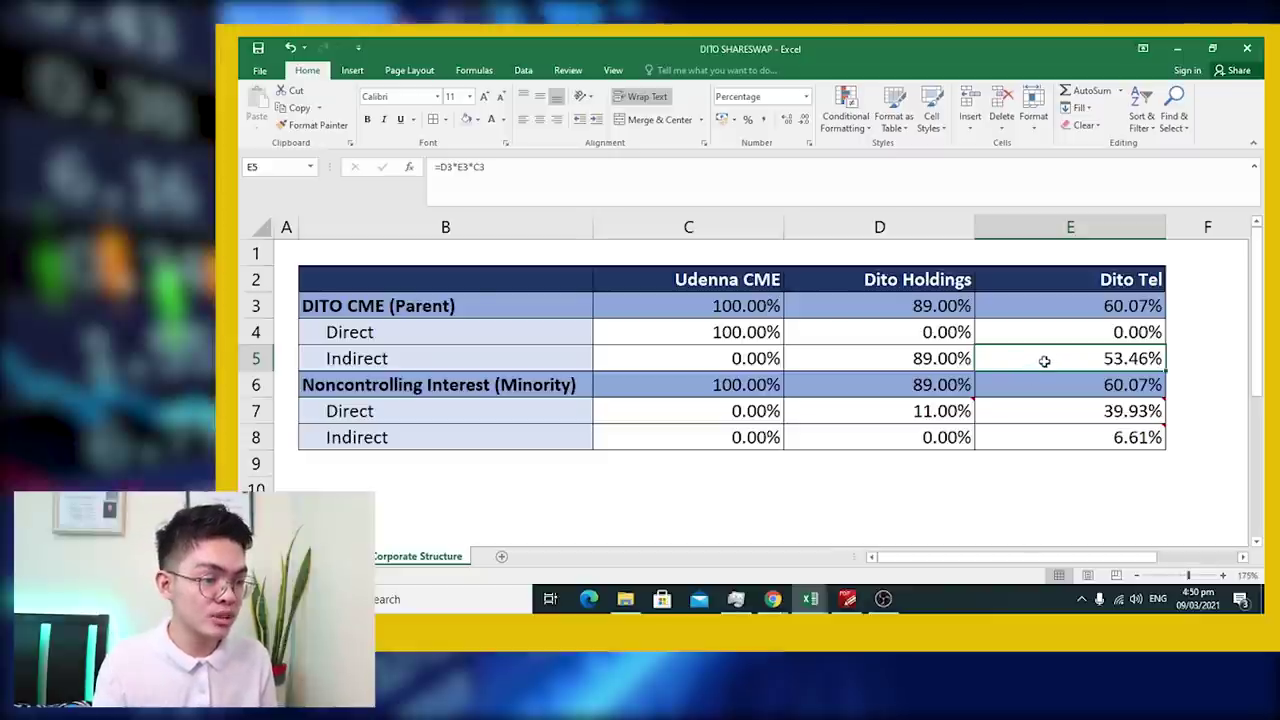
key("F2")
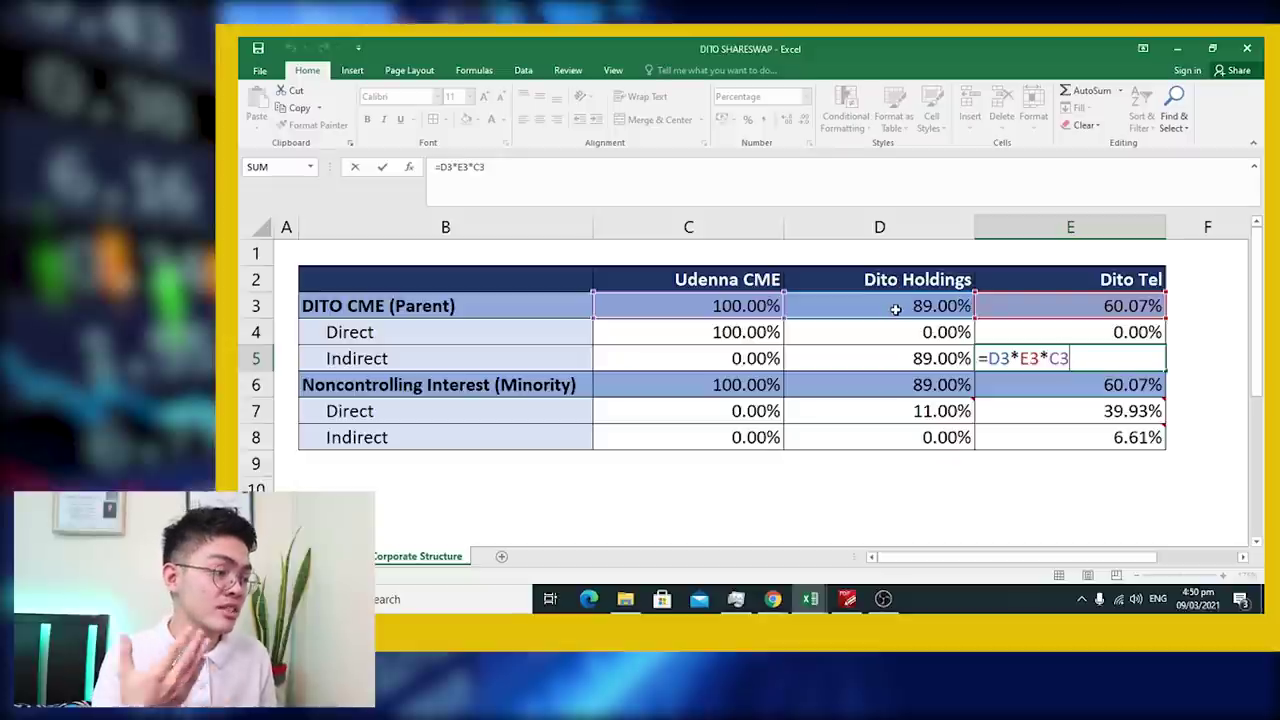
key("Return")
left_click(1058, 348)
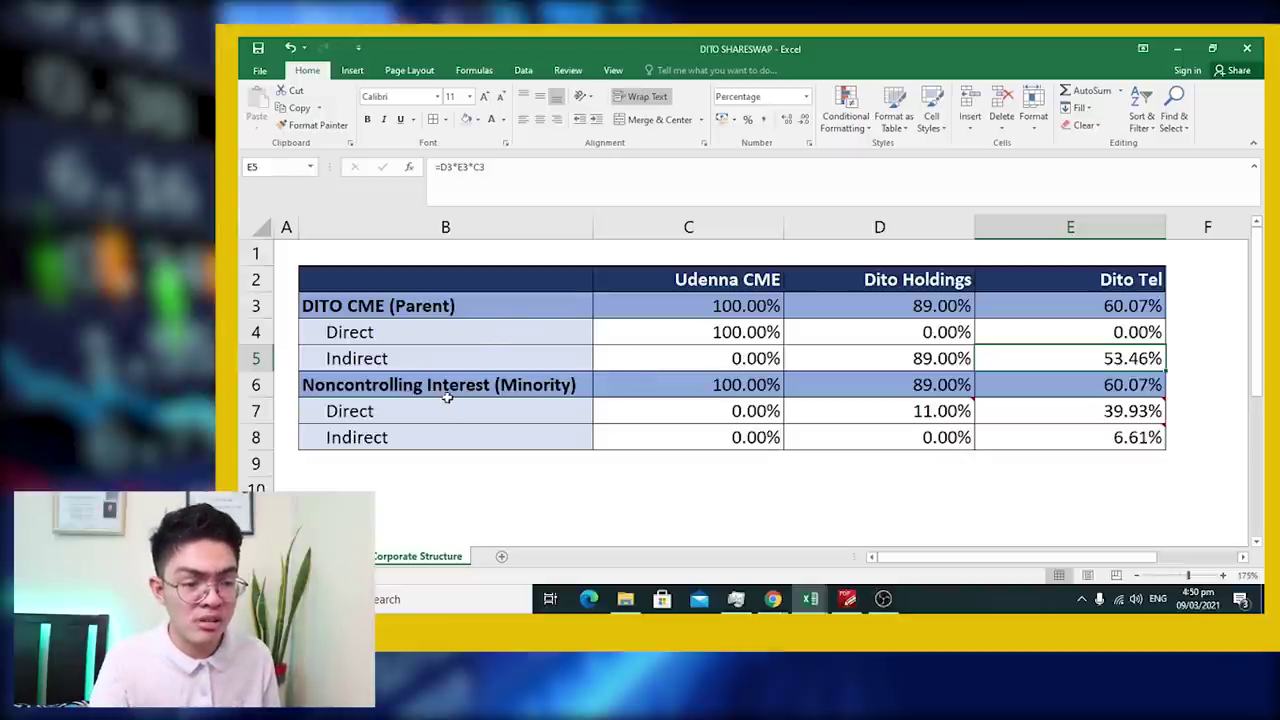
- Retrace the three subsidiary headings and relate the parent's ownership block in rows 3 to 5 to its indirect Dito Tel stake
left_click_drag(418, 388, 890, 330)
left_click(689, 270)
left_click(880, 279)
left_click(1084, 282)
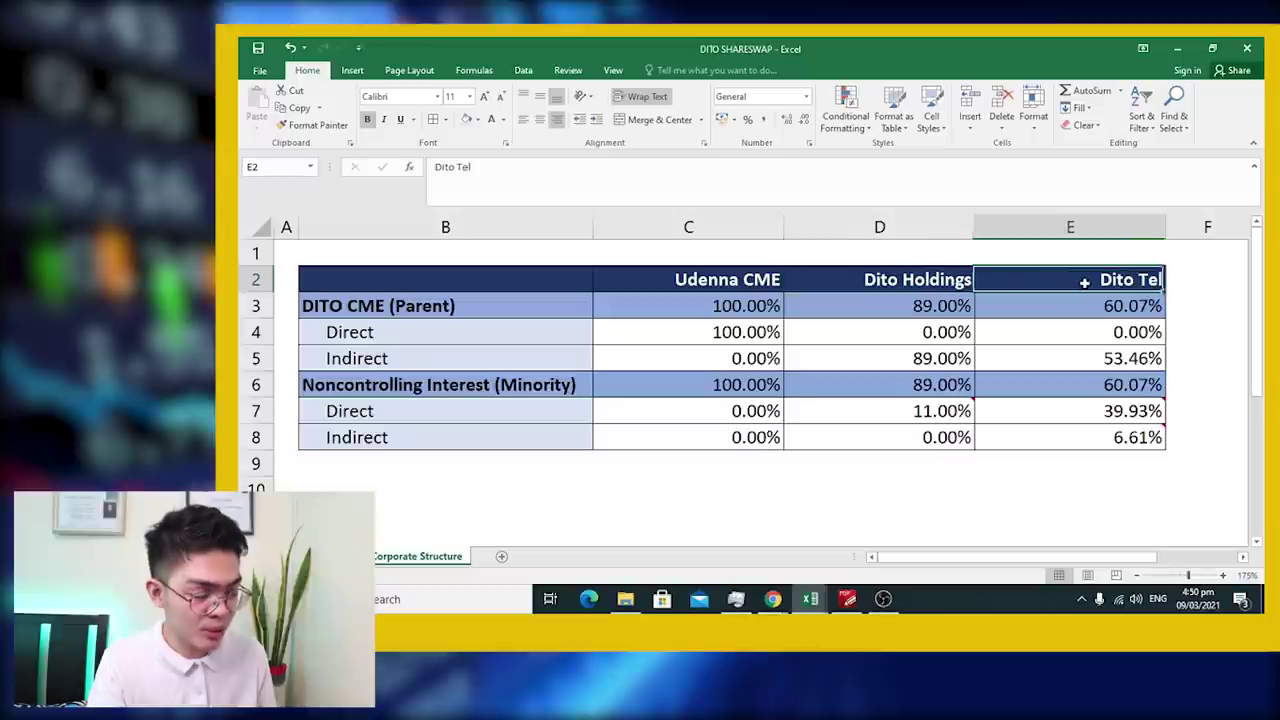
left_click(748, 276)
left_click(870, 282)
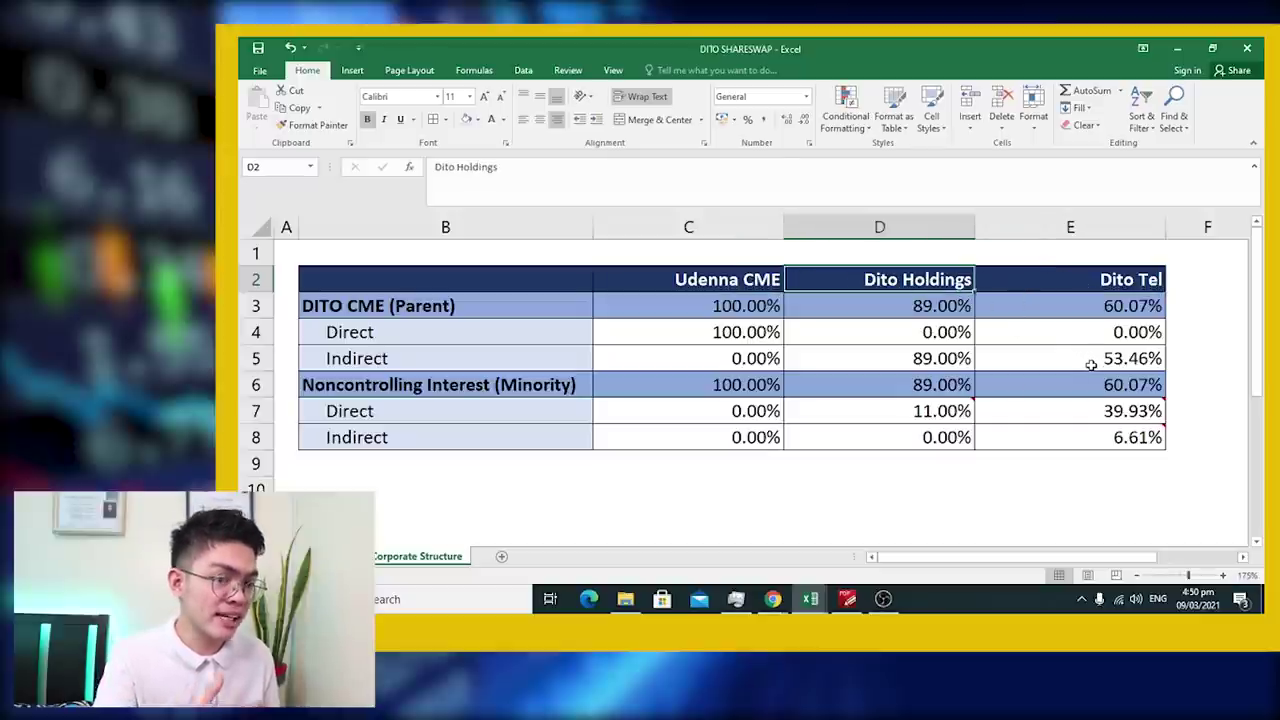
left_click_drag(1091, 364, 400, 300)
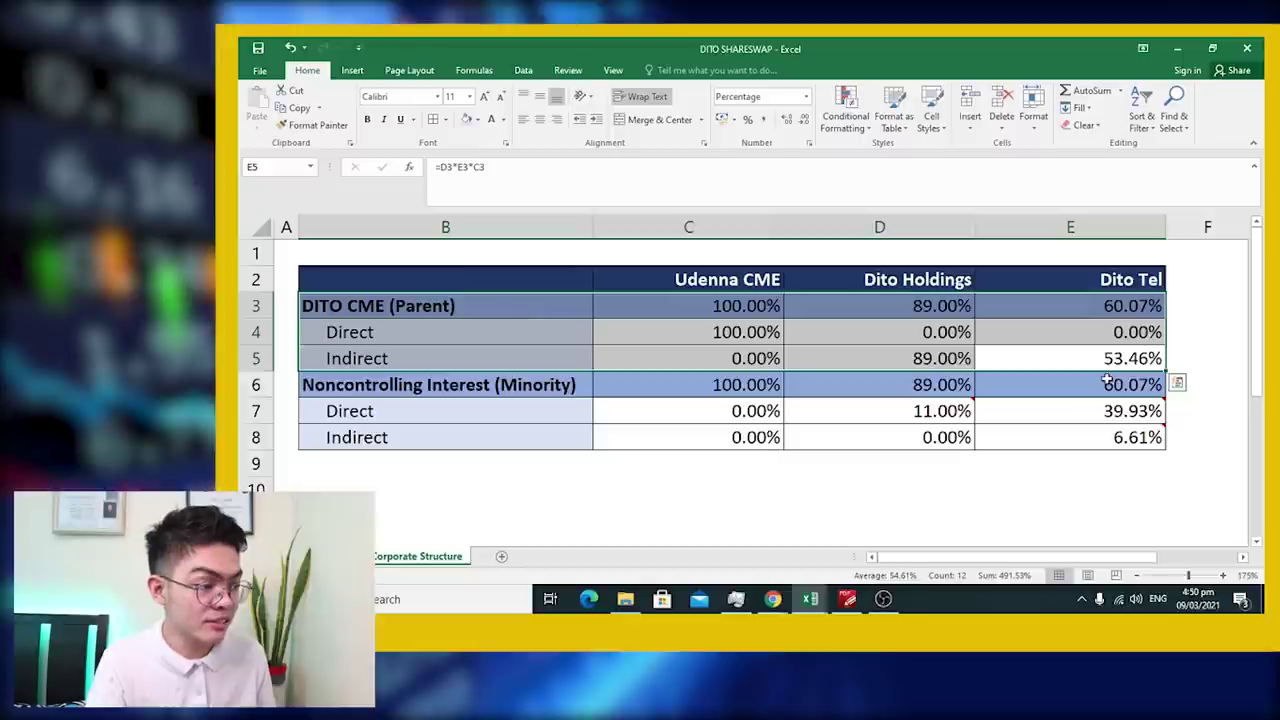
left_click(1110, 362)
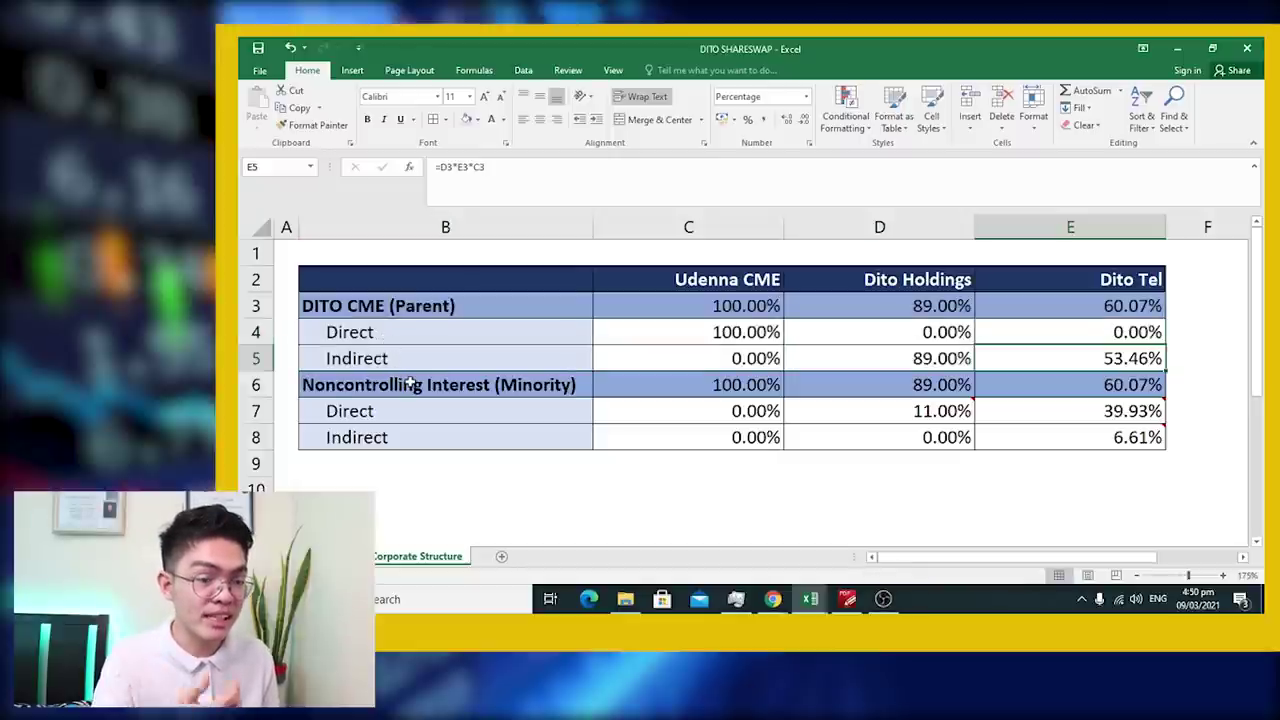
- Select the Noncontrolling Interest (Minority) heading, then view the liabilities and equity section of the DITO CME CONSO Q3 report in PDF-XChange Editor
left_click(410, 383)
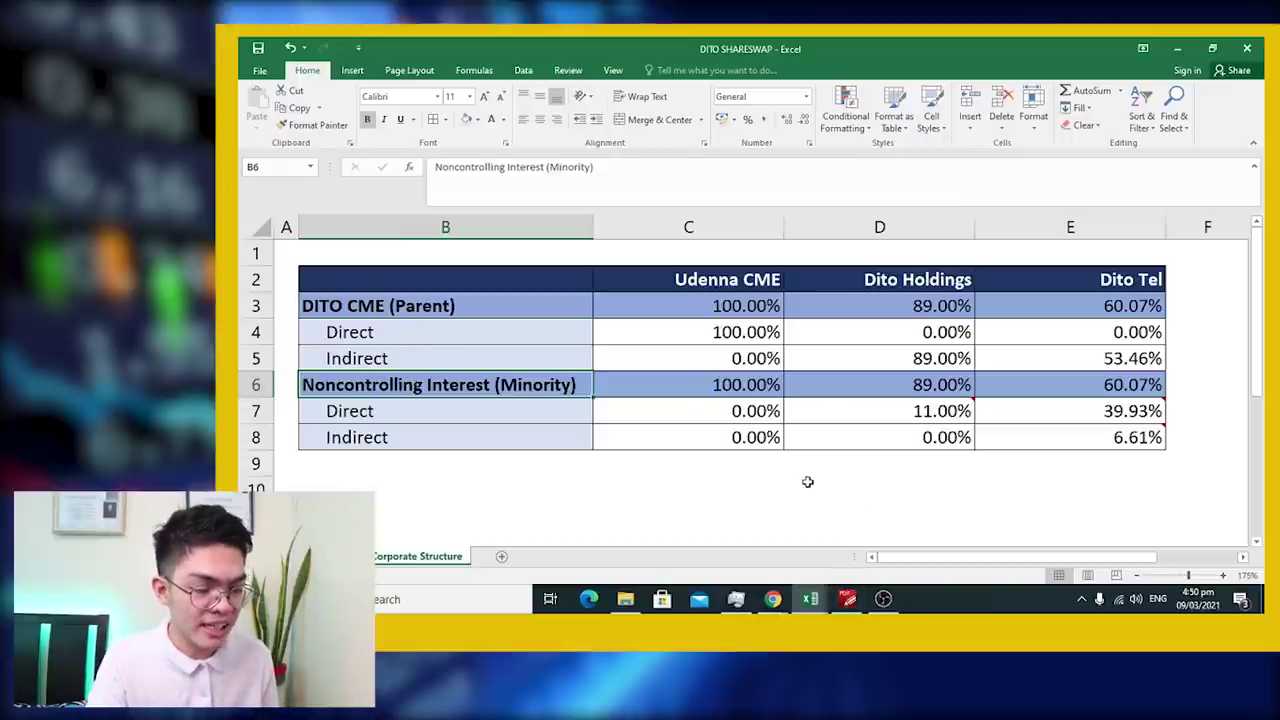
left_click(847, 598)
left_click(358, 170)
scroll(794, 297, "down", 3)
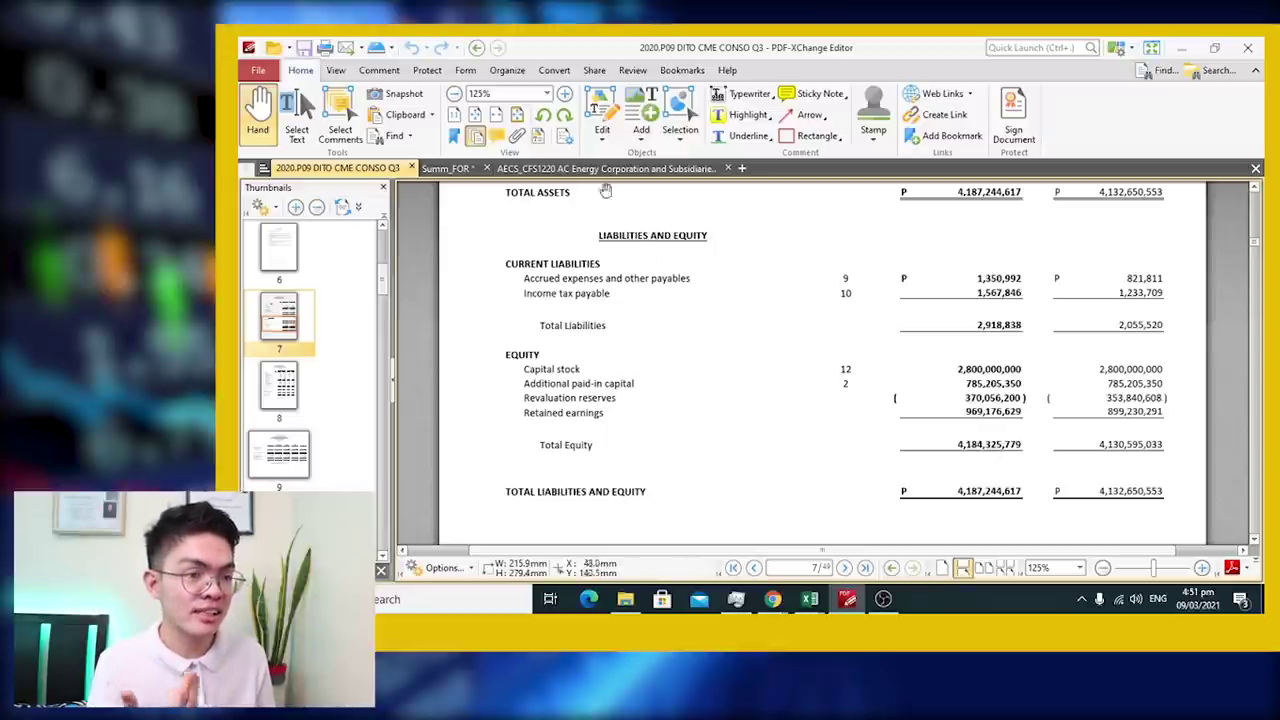
- Highlight "Non-controlling interests" and "Total equity attributable to equity holders of the Parent Company" in the AC Energy balance sheet
left_click(537, 170)
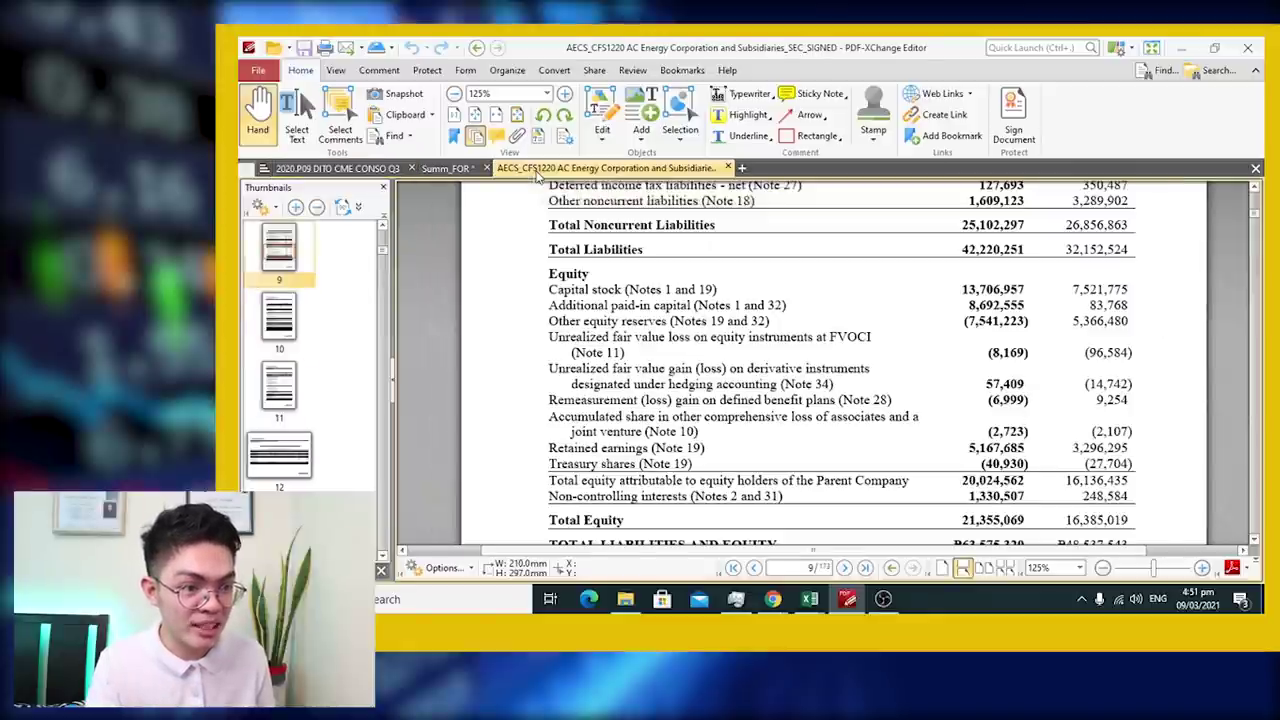
scroll(785, 343, "down", 1)
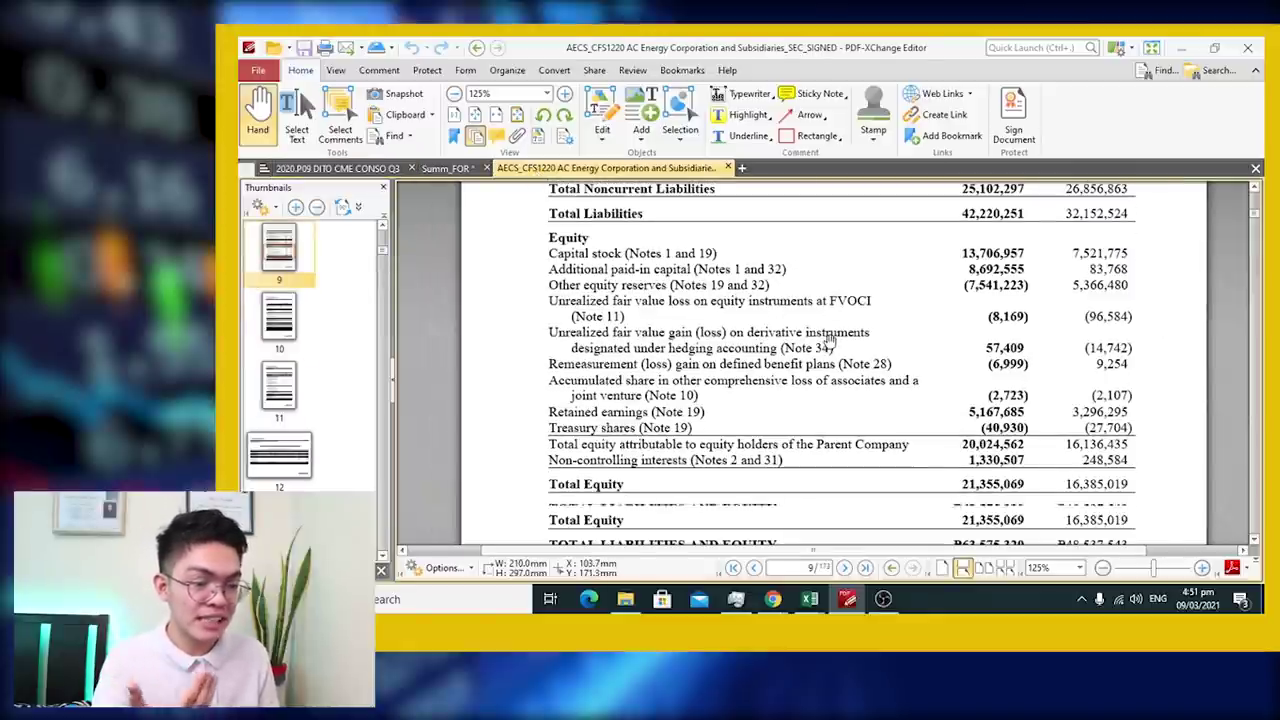
scroll(785, 343, "down", 1)
left_click(742, 114)
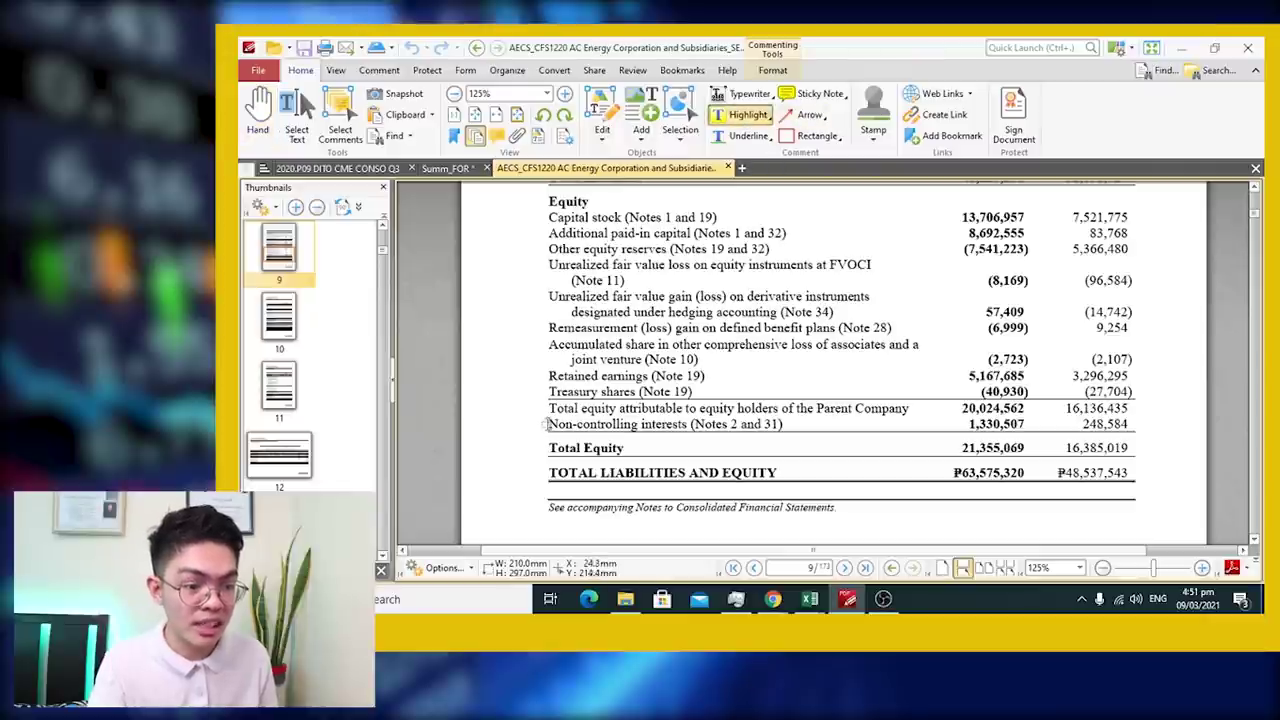
left_click_drag(548, 424, 689, 428)
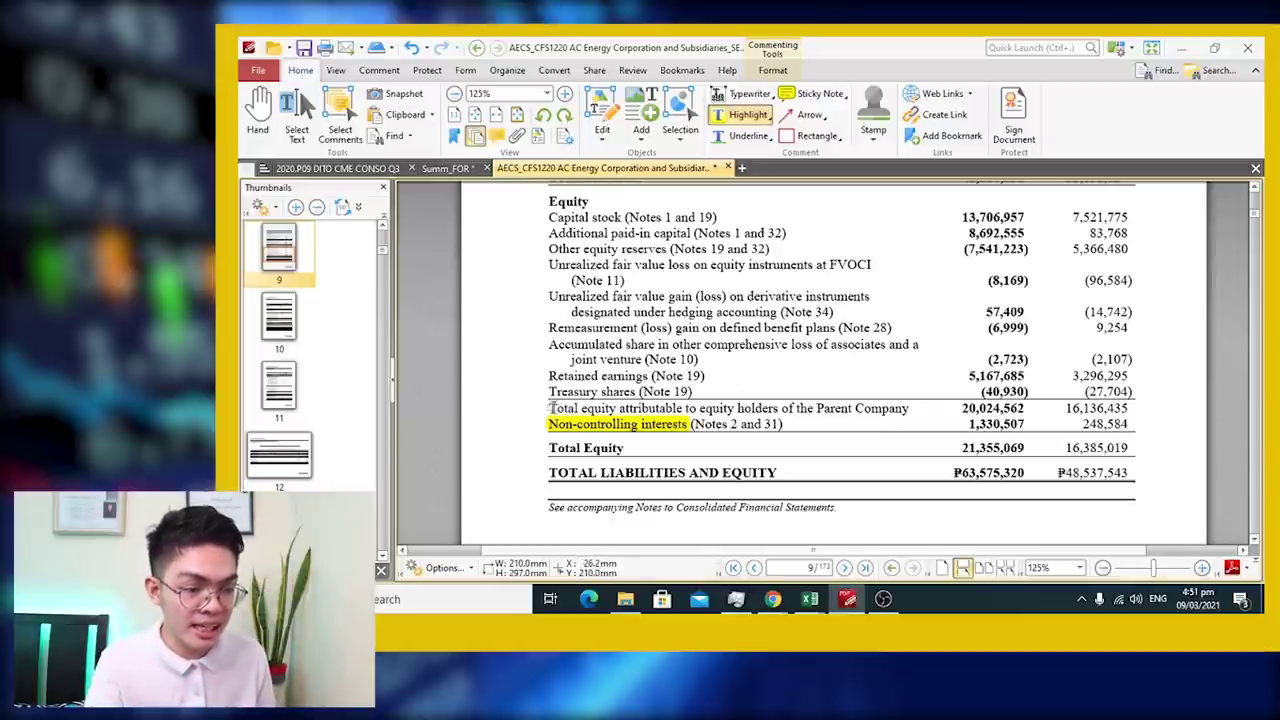
mouse_move(549, 408)
left_mouse_down()
mouse_move(696, 394)
mouse_move(906, 414)
left_mouse_up()
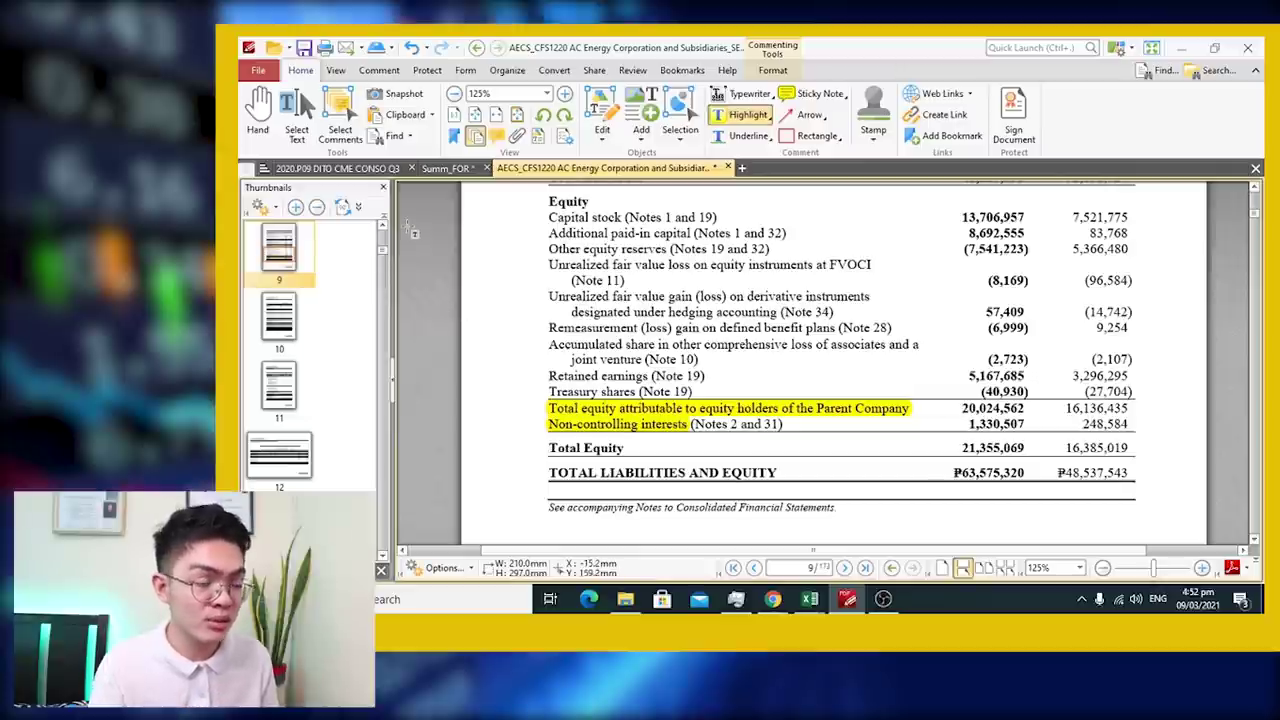
- Return to the Excel ownership table and examine the noncontrolling interest's direct stake in Udenna CME
key("alt+Tab")
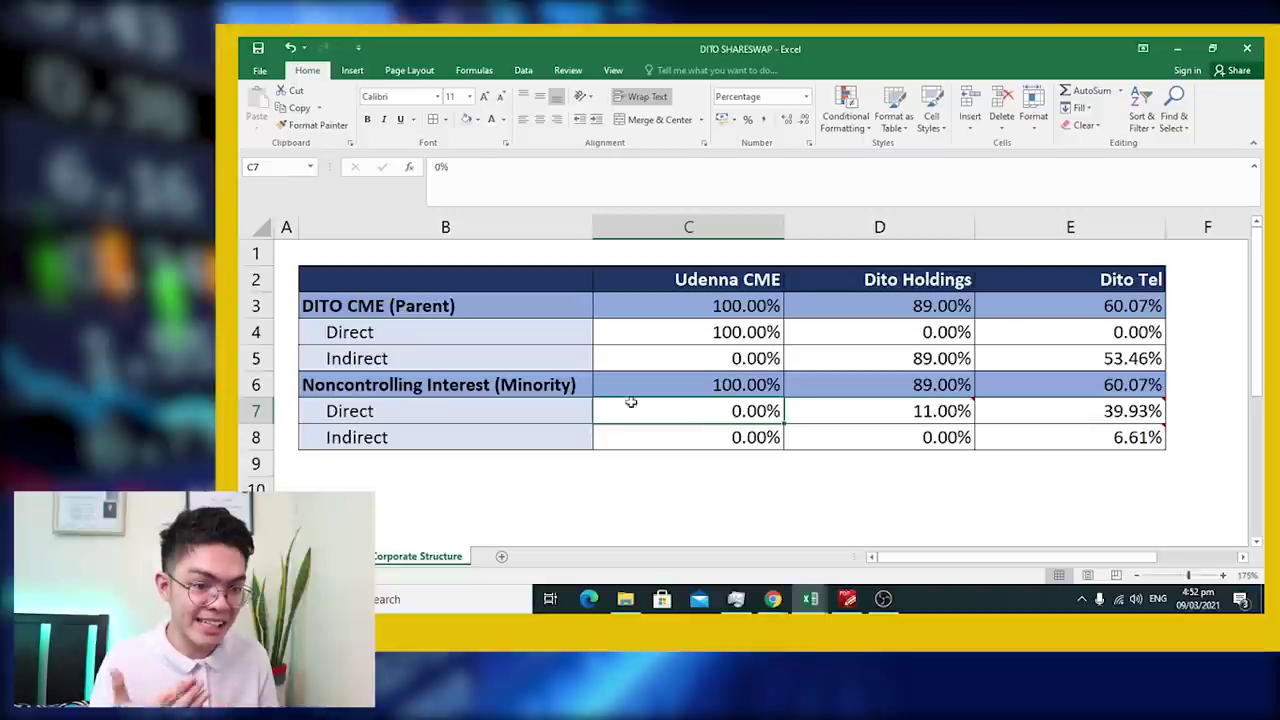
left_click(412, 384)
left_click(677, 420)
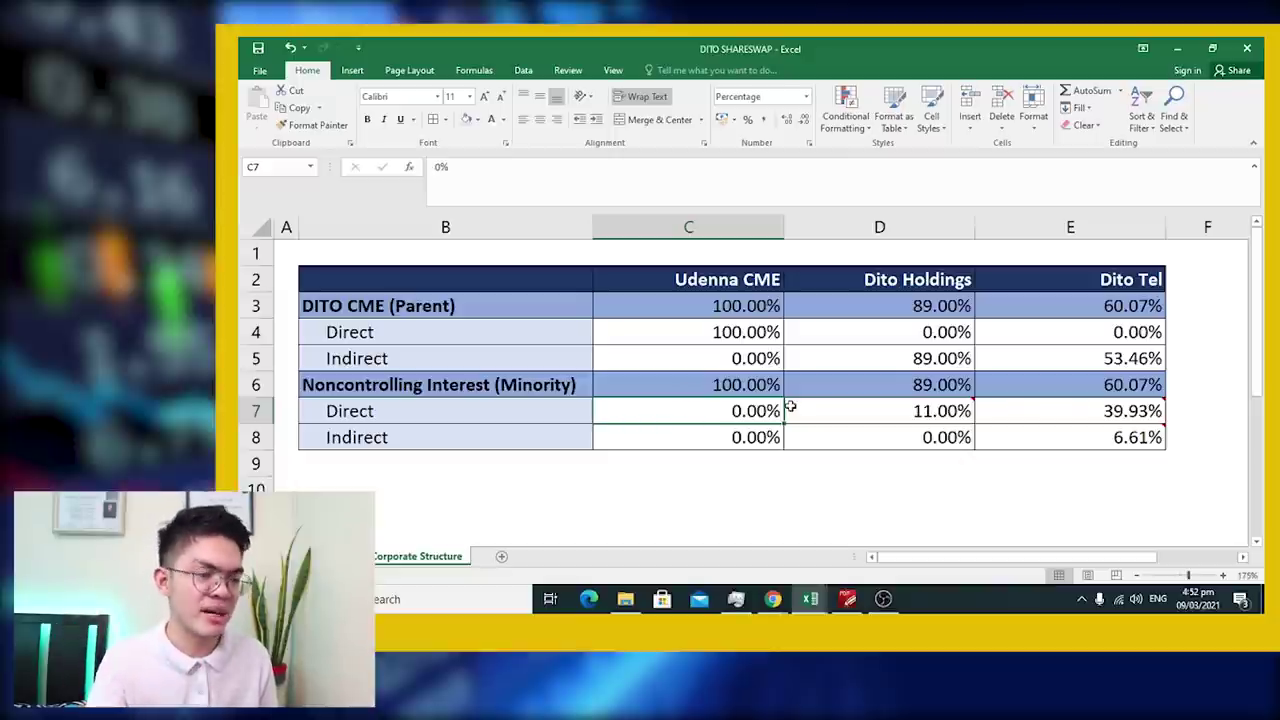
left_click(447, 405)
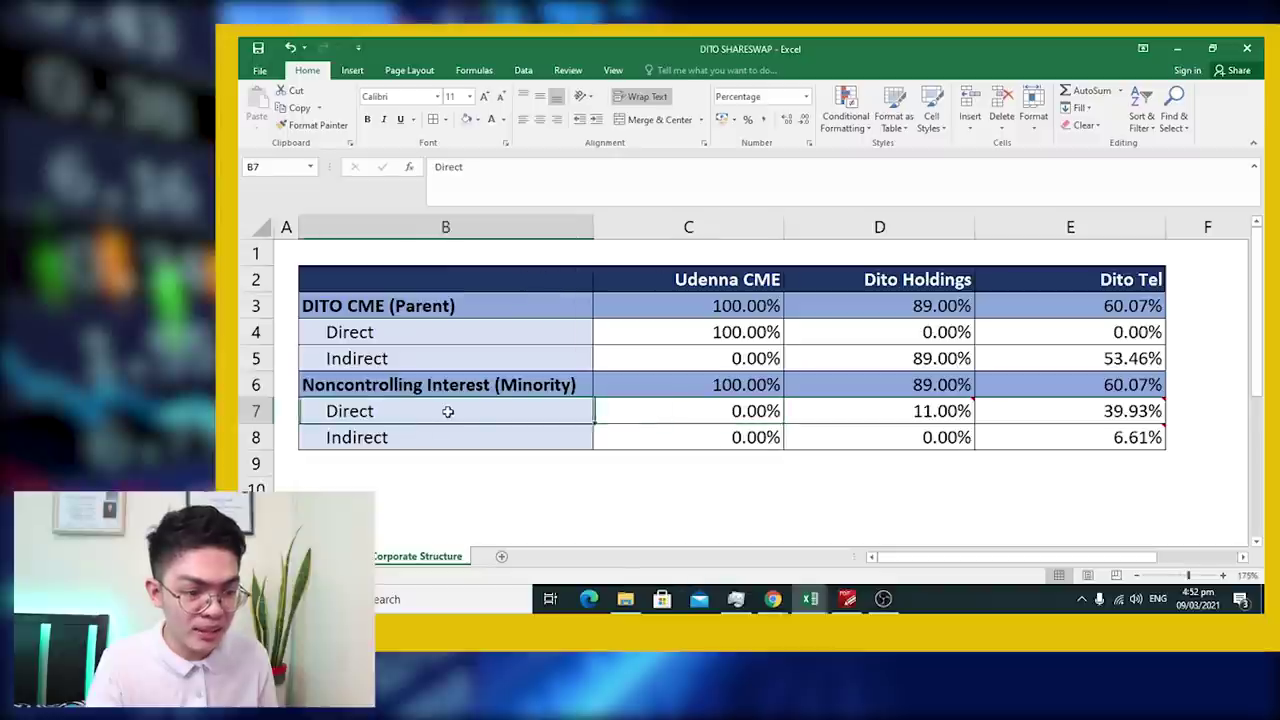
- Check the minority's direct stake in Dito Holdings against the Comprehensive Corporate Disclosure on Backdoor Listing in Chrome
left_click(861, 276)
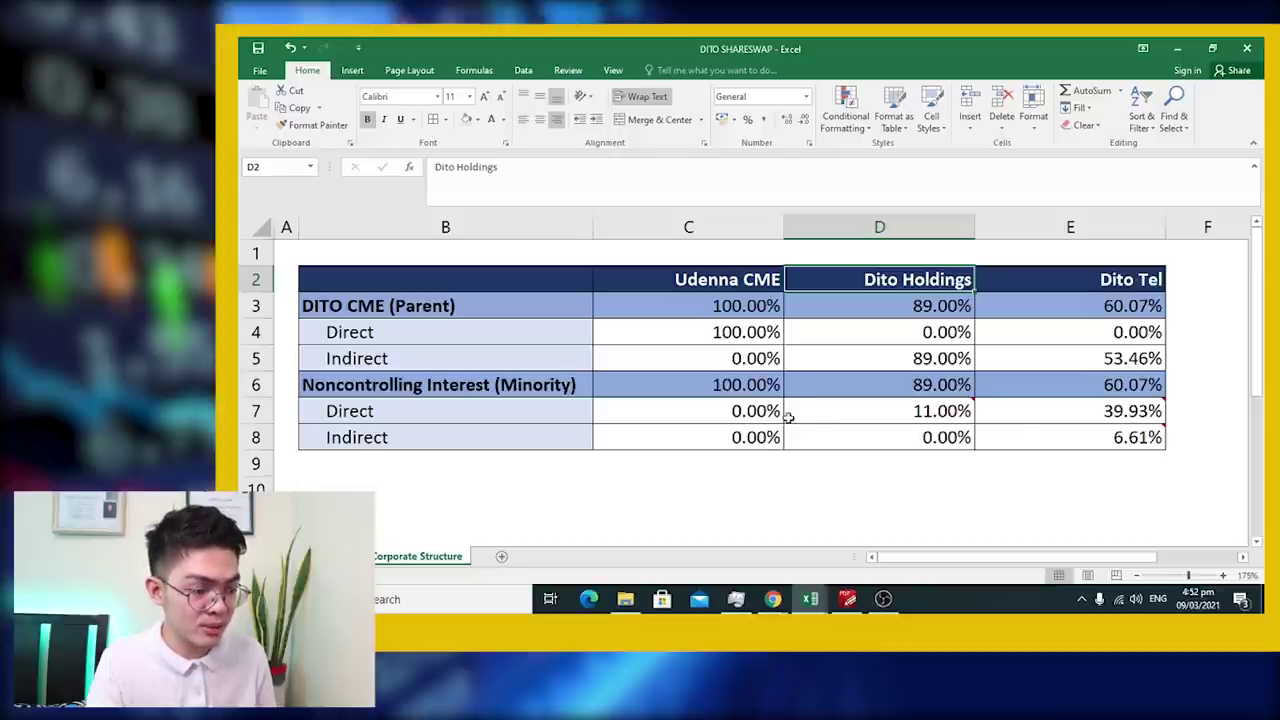
left_click(797, 417)
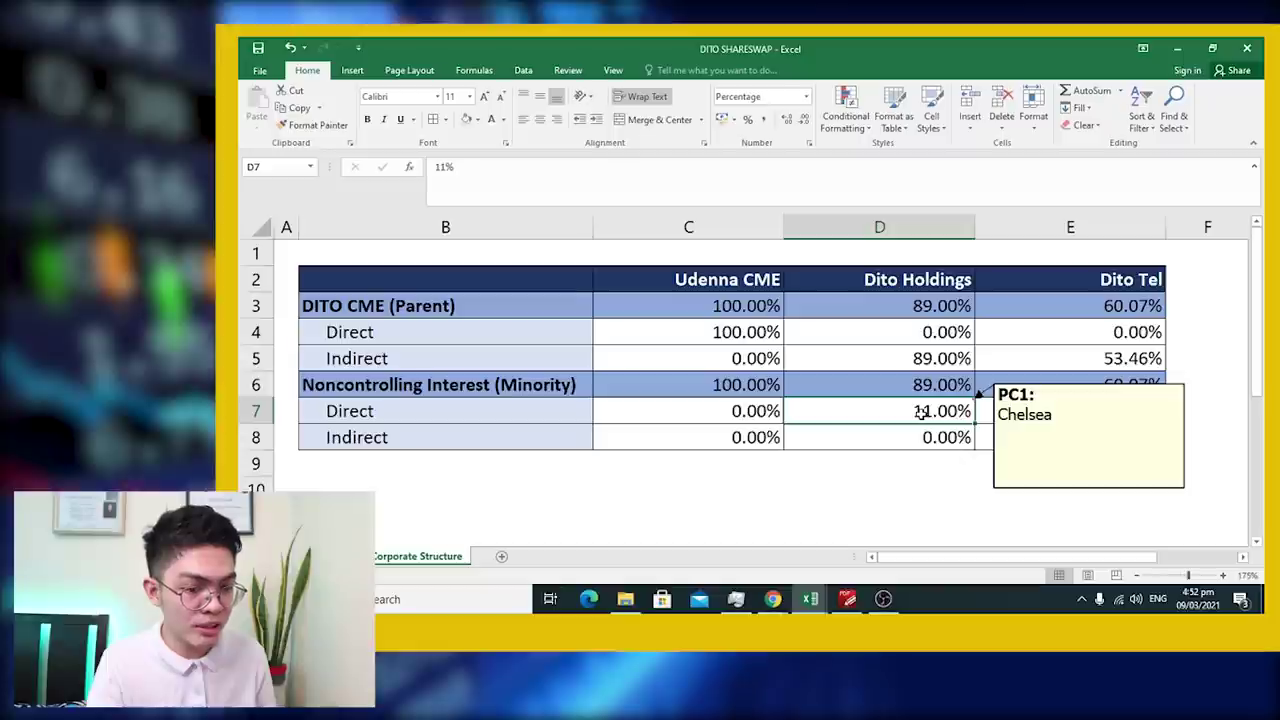
left_click(908, 314)
left_click(883, 415)
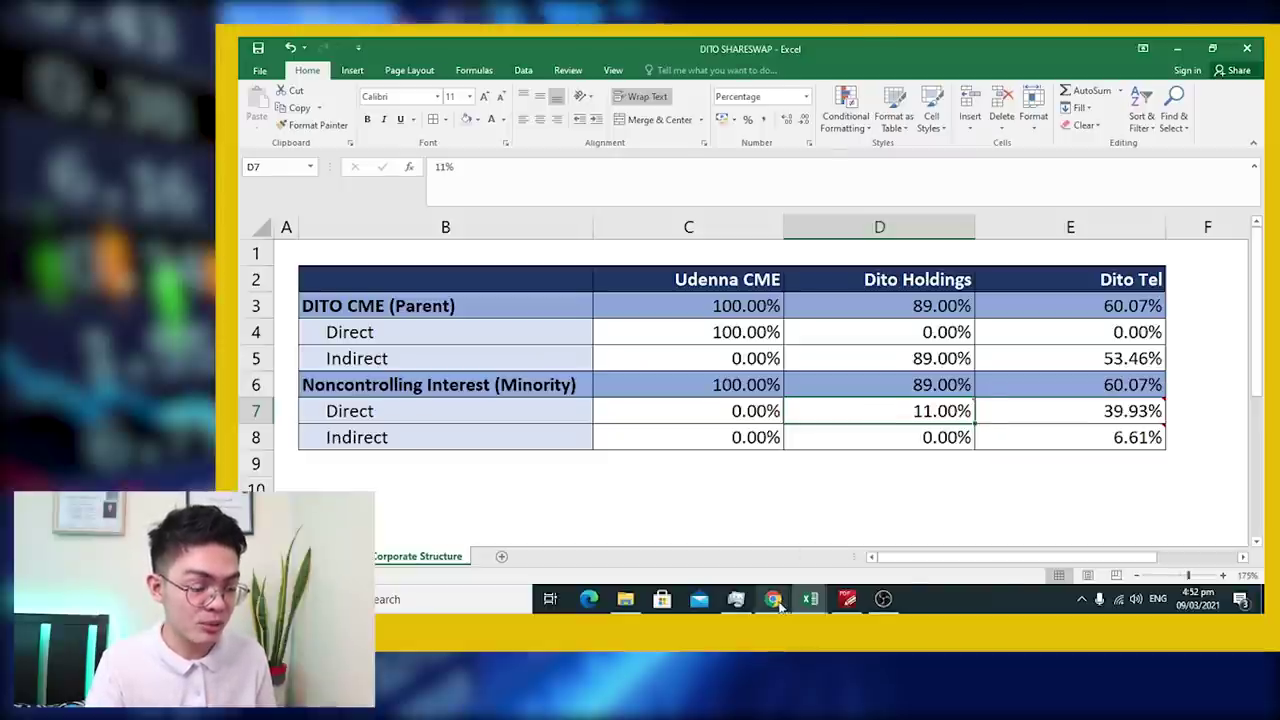
mouse_move(772, 596)
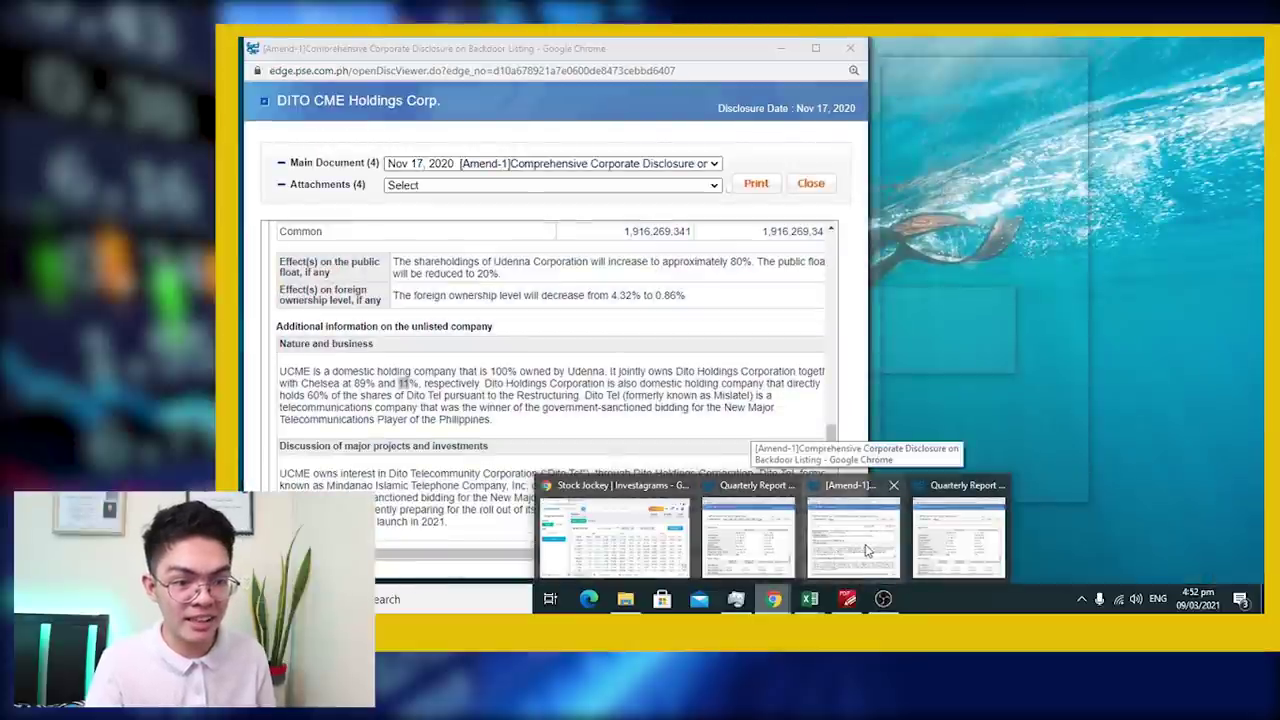
left_click(866, 549)
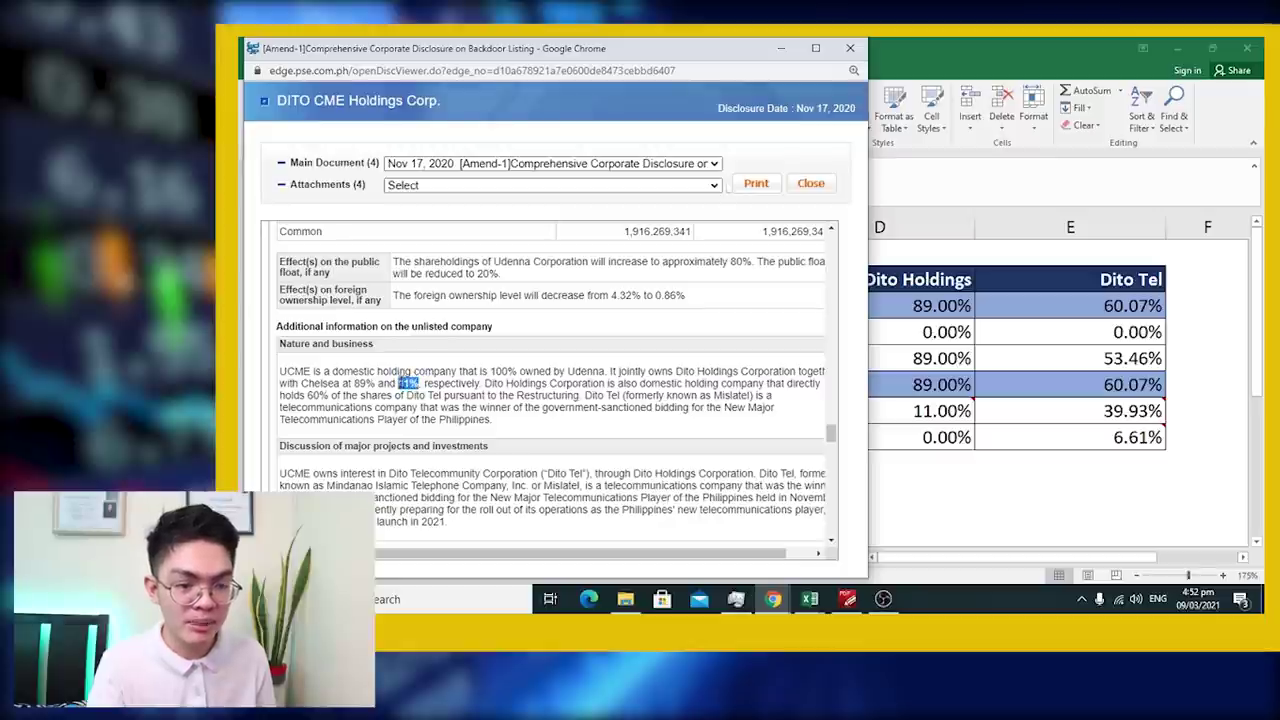
- Select the Nature and business paragraph on Dito Holdings' ownership in the disclosure and return to the Excel ownership table's Udenna CME heading
left_click_drag(676, 371, 784, 372)
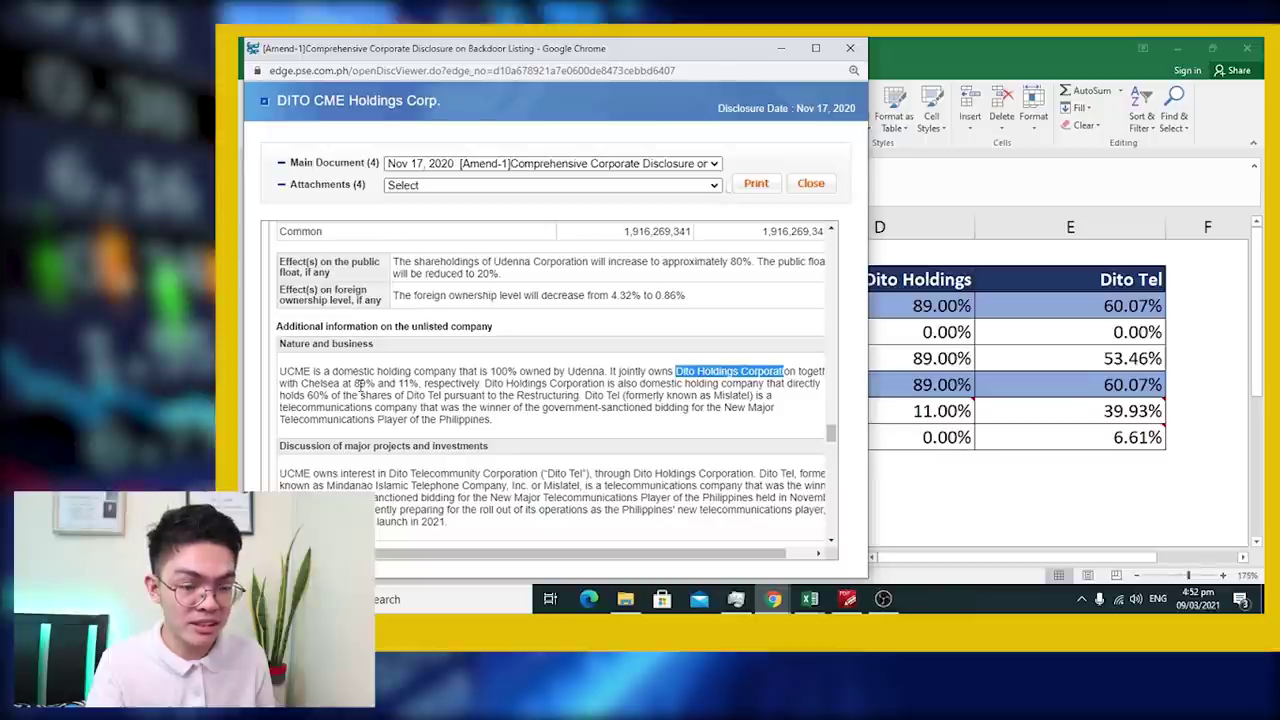
left_click(359, 384)
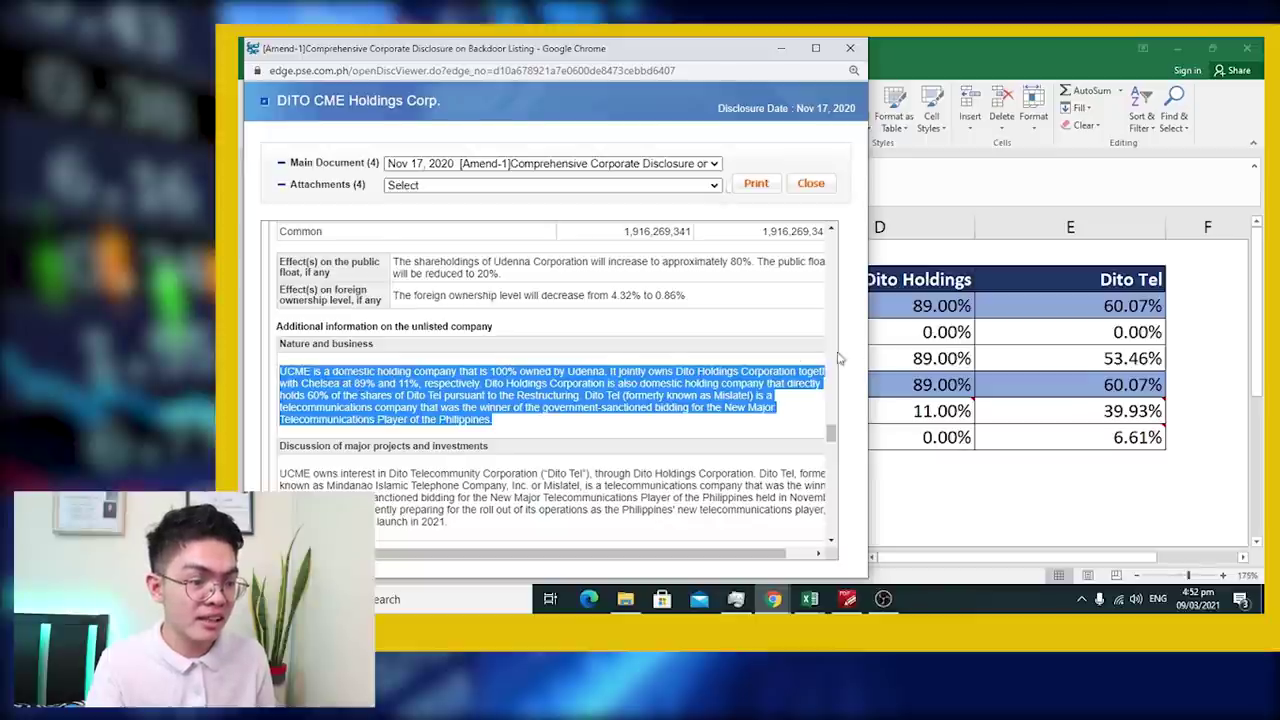
left_click(953, 341)
left_click(726, 280)
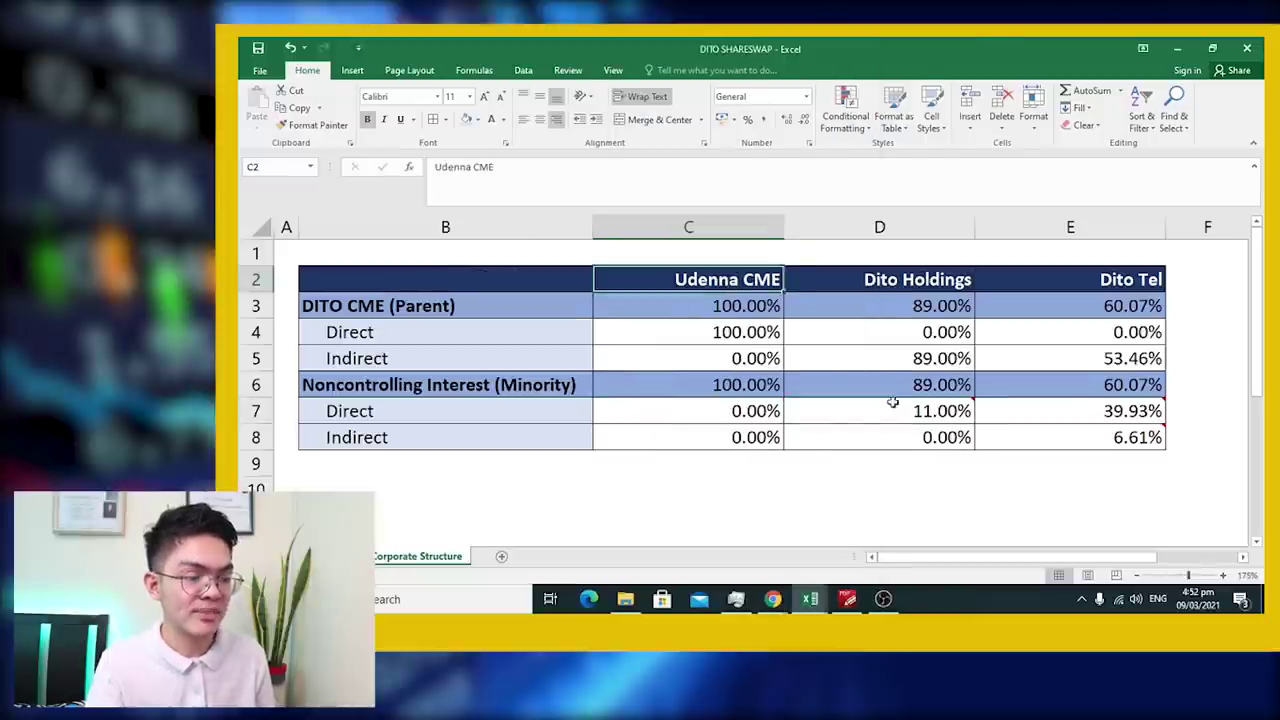
- Examine the noncontrolling interest's direct and indirect stakes in Dito Tel, including their cell comments
left_click(1064, 416)
scroll(1063, 414, "down", 1)
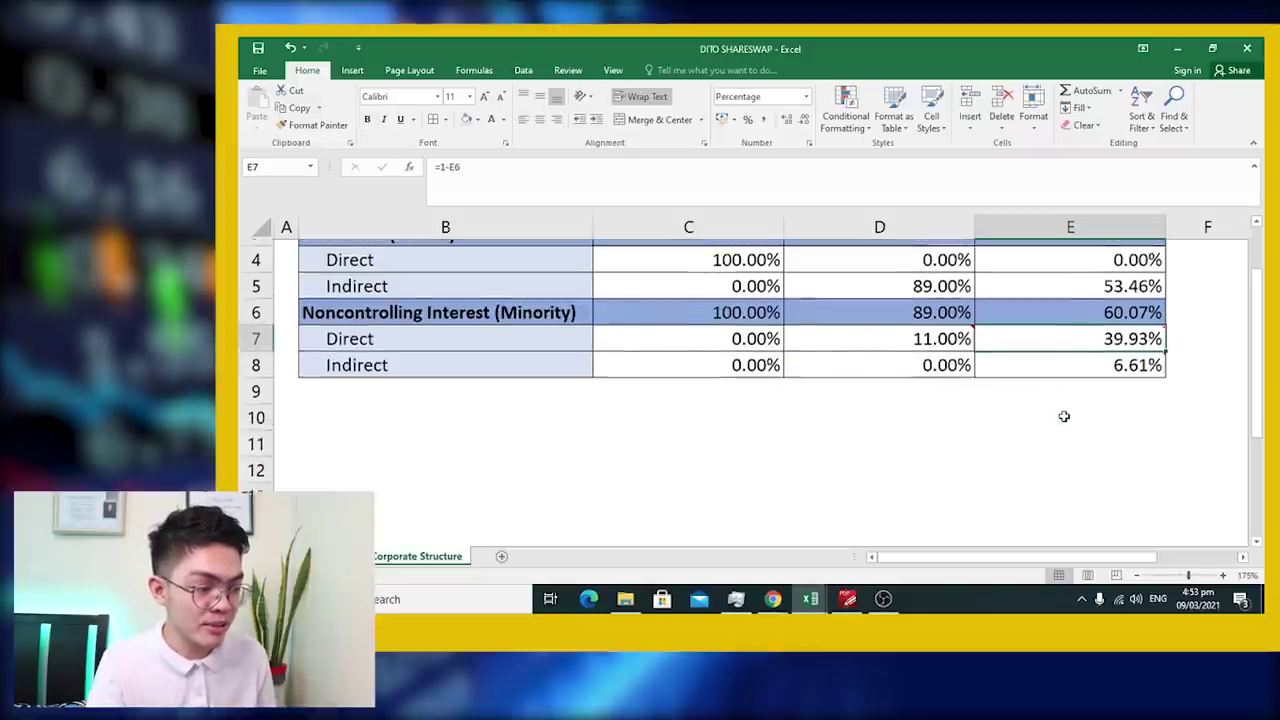
scroll(1063, 414, "up", 1)
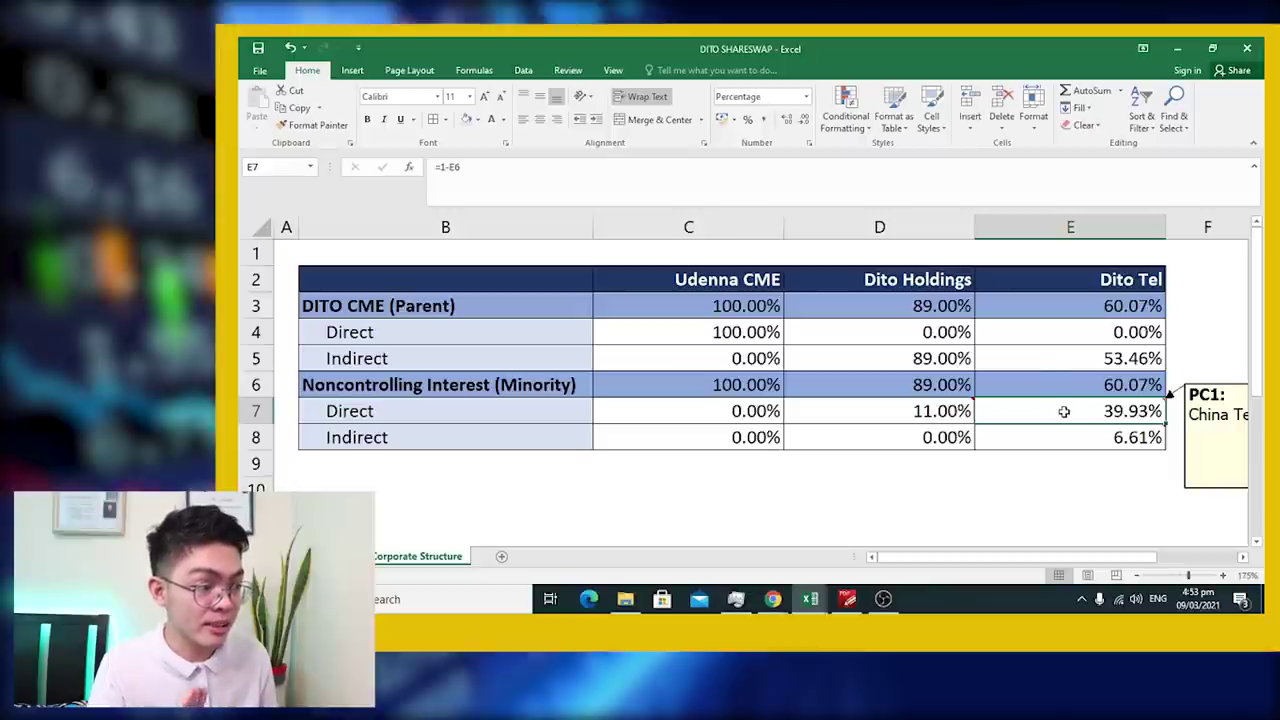
left_click(1088, 483)
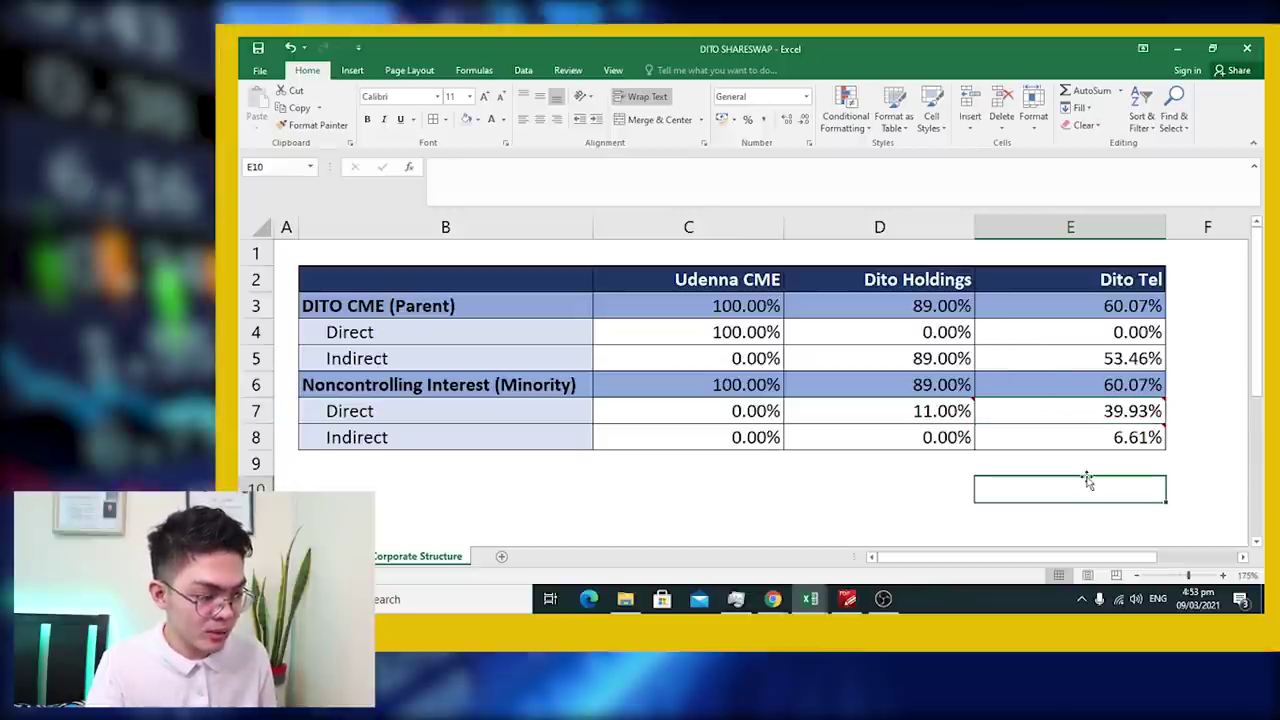
left_click(1070, 437)
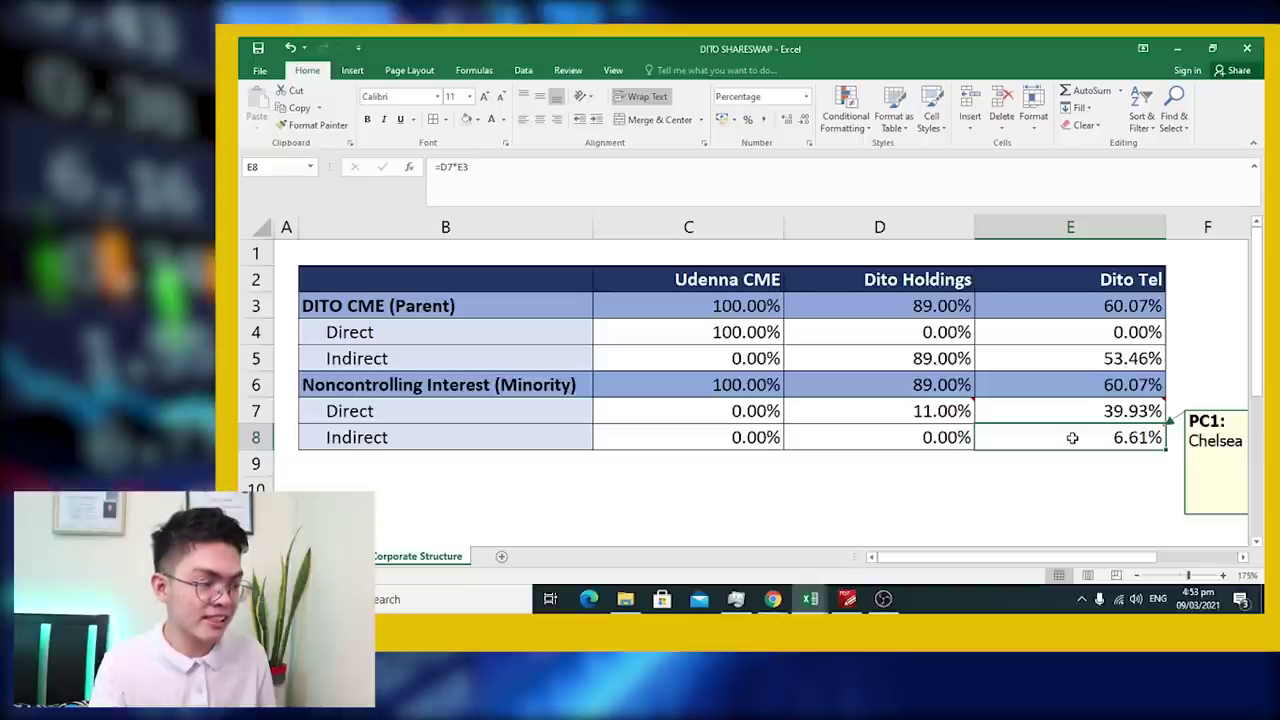
- Trace the formula for the minority's indirect Dito Tel stake to its direct Dito Holdings stake and the parent row's Dito Tel percentage
left_click(928, 281)
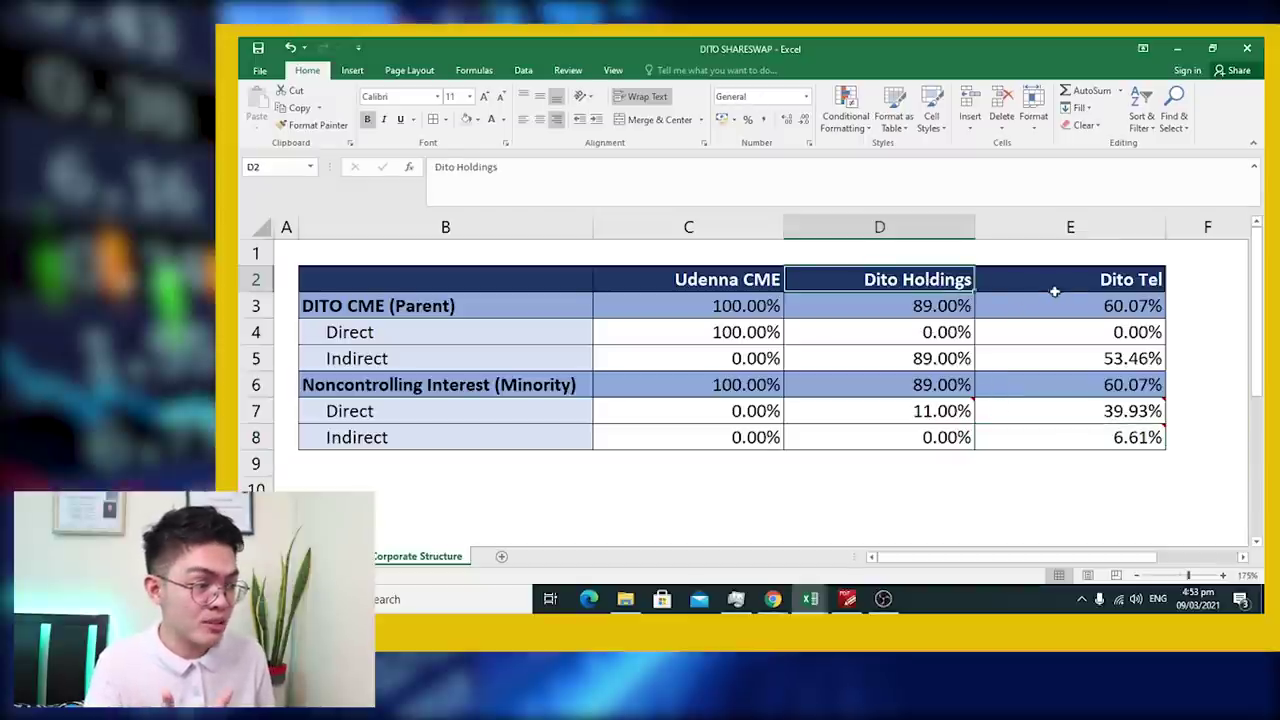
left_click(1101, 280)
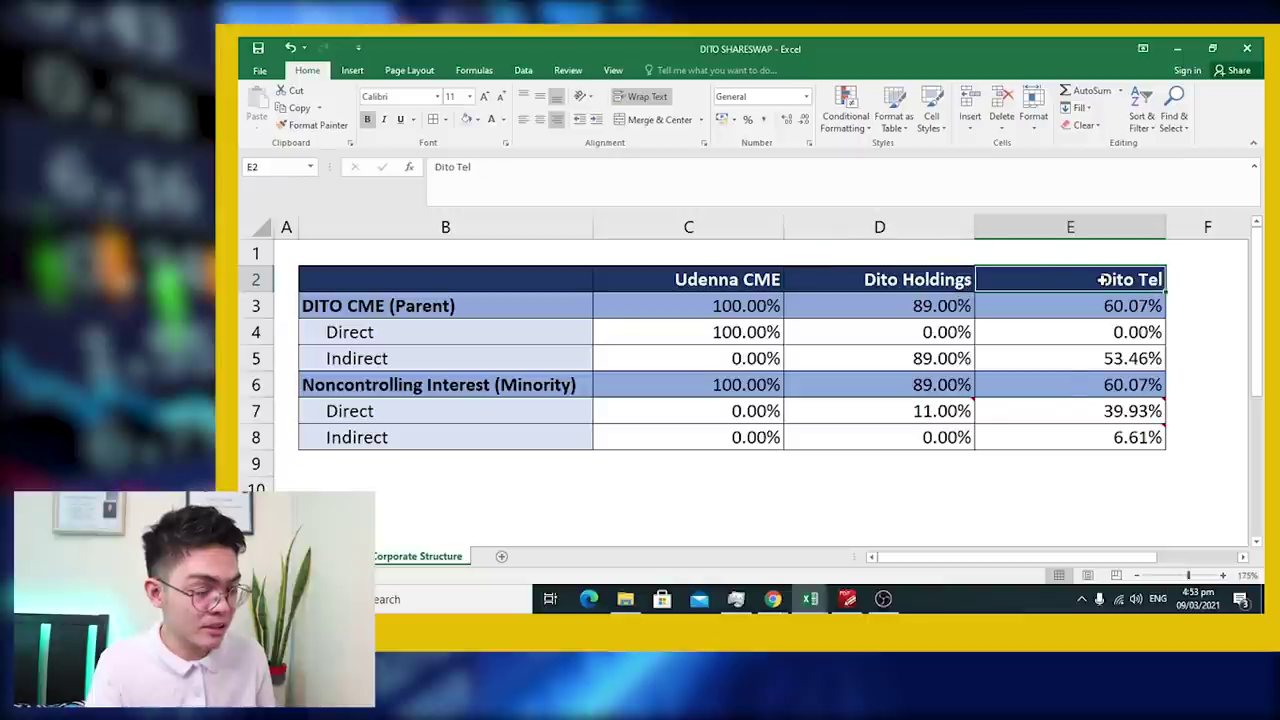
left_click(891, 414)
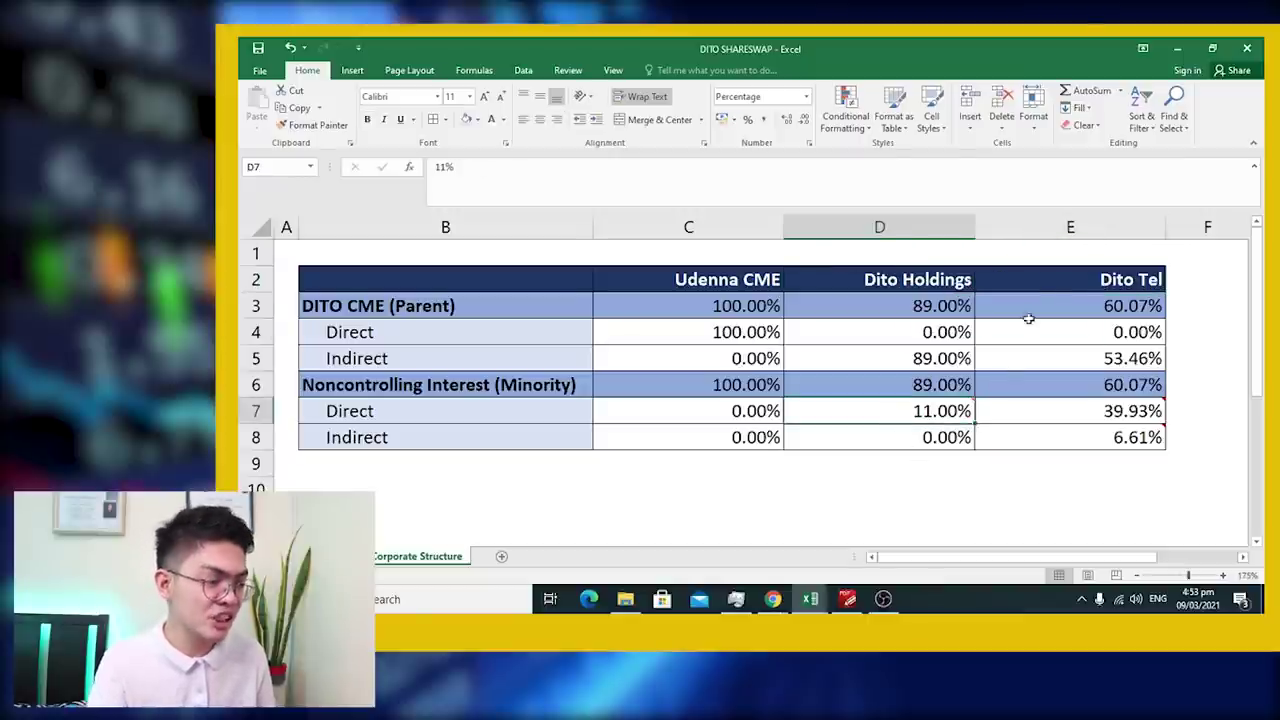
left_click(1062, 306)
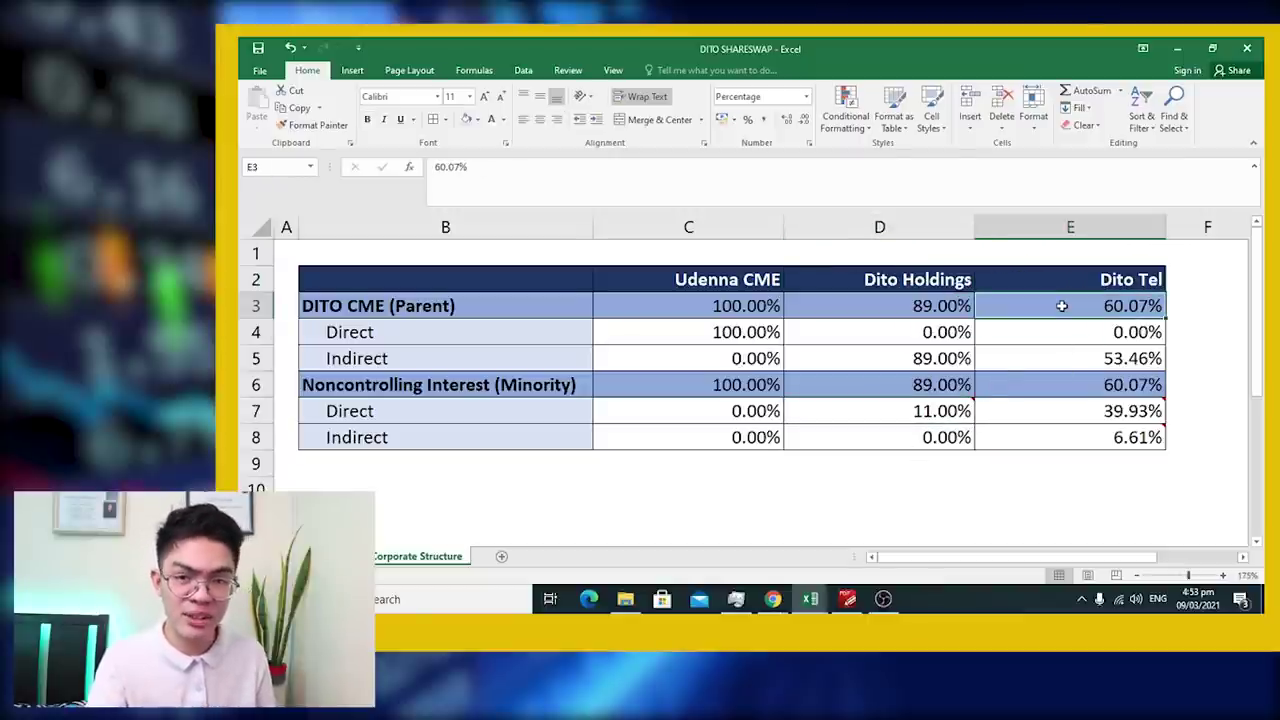
left_click(1070, 440)
type("=D7*E3")
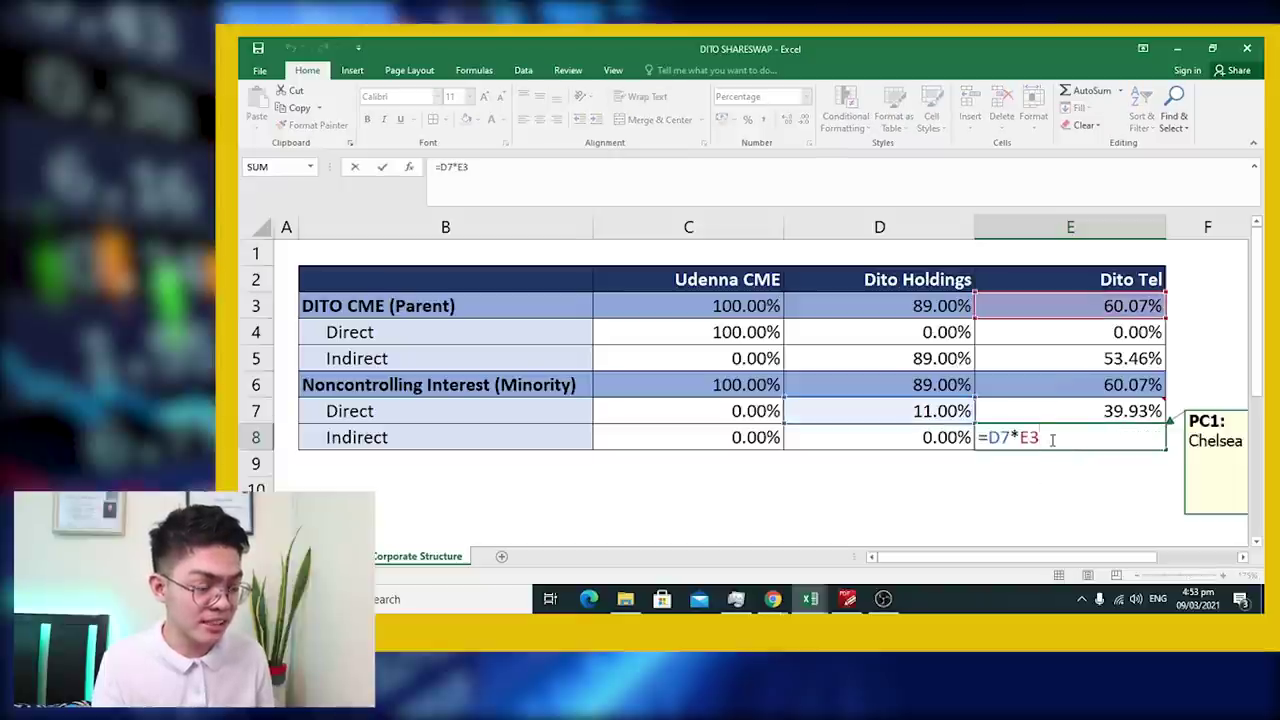
key("Return")
double_click(983, 437)
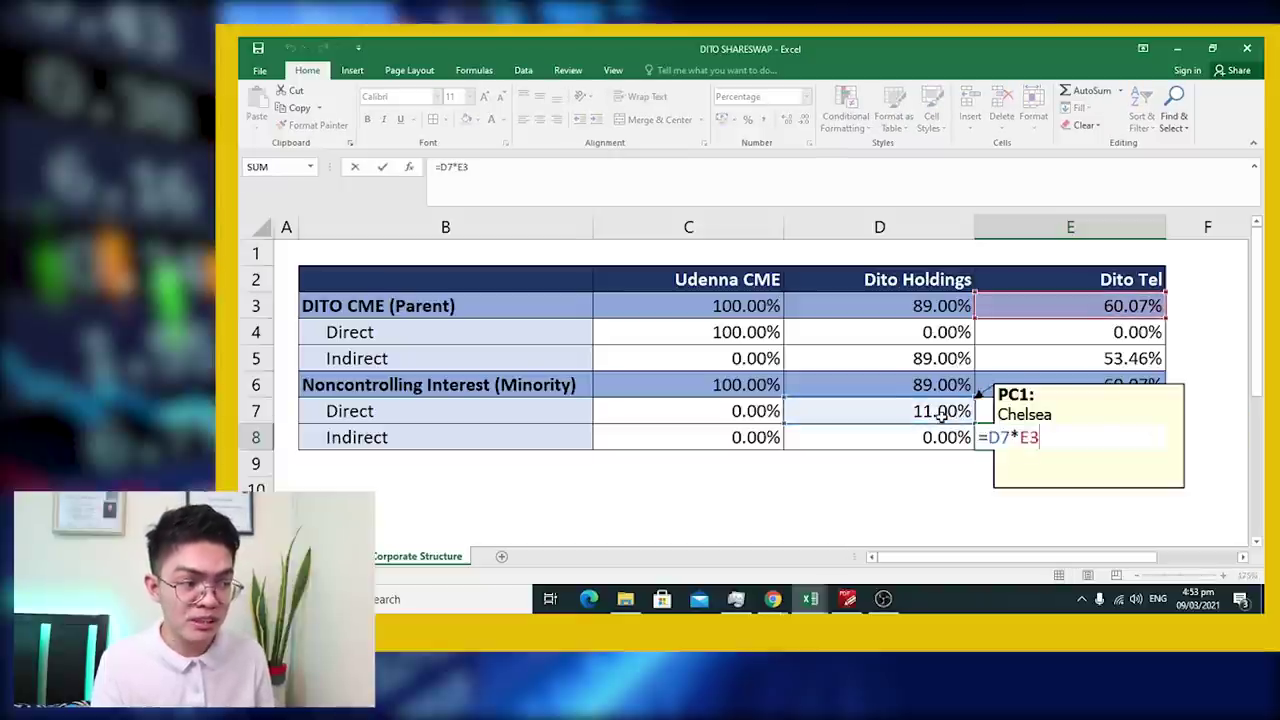
key("Escape")
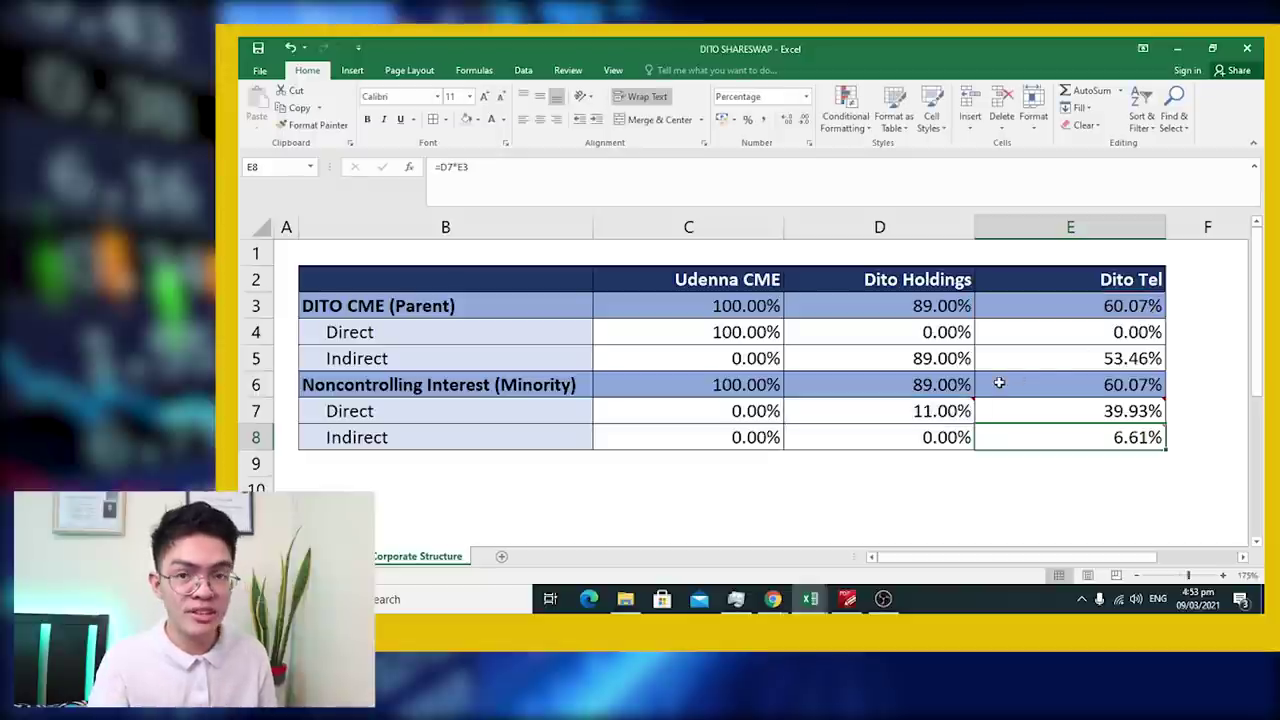
- Hide columns D to G on the share swap valuation sheet and select the Dito Tel (60.07%) heading
mouse_move(1084, 440)
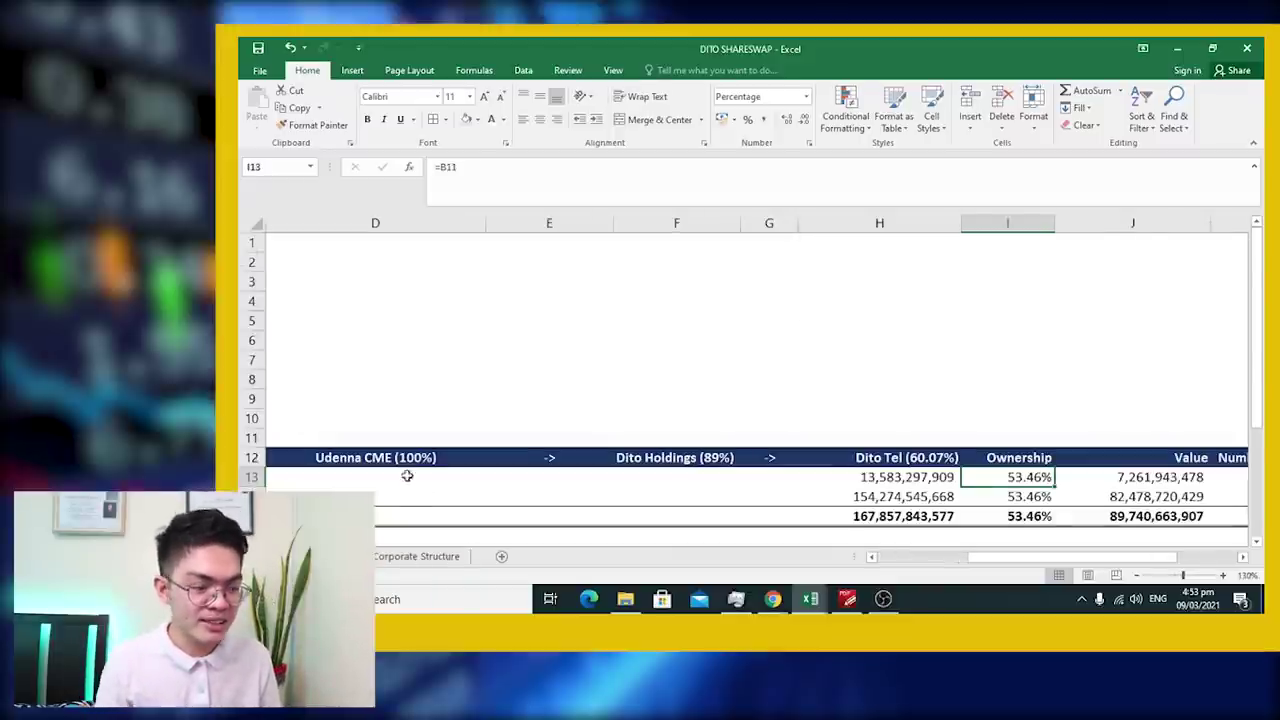
left_click_drag(979, 565, 882, 570)
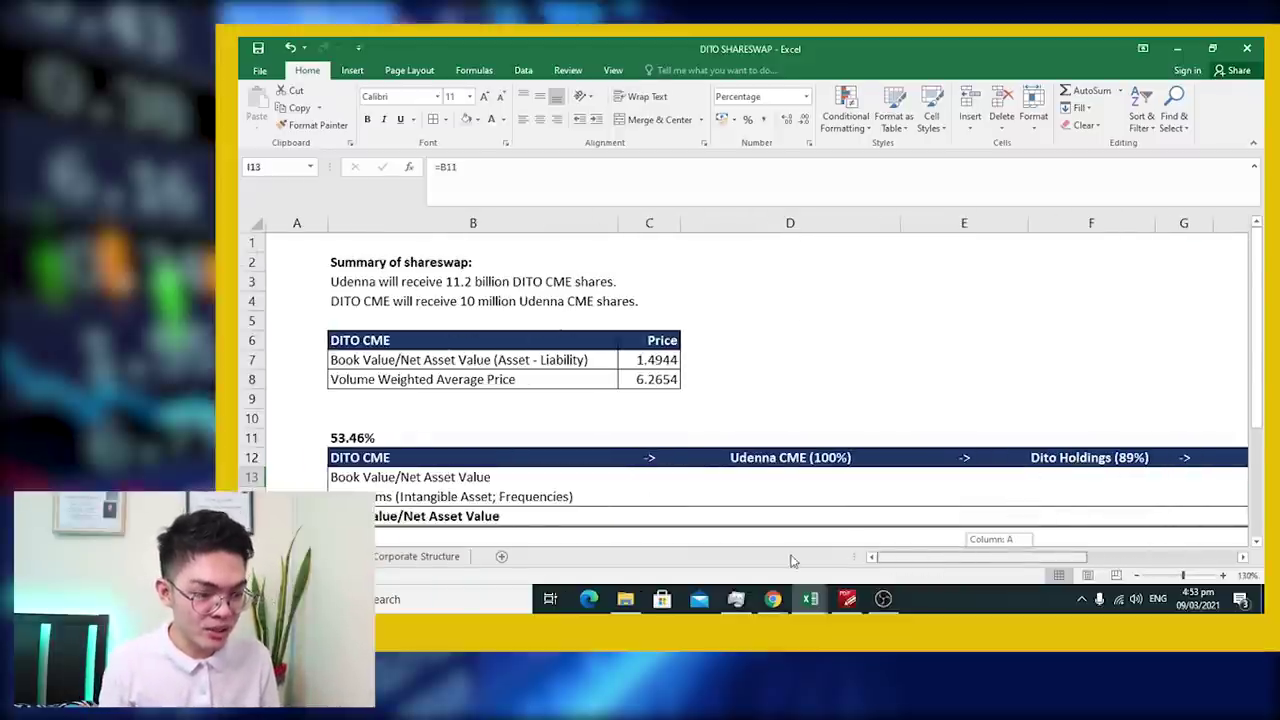
left_click(748, 223)
left_click_drag(748, 223, 816, 307)
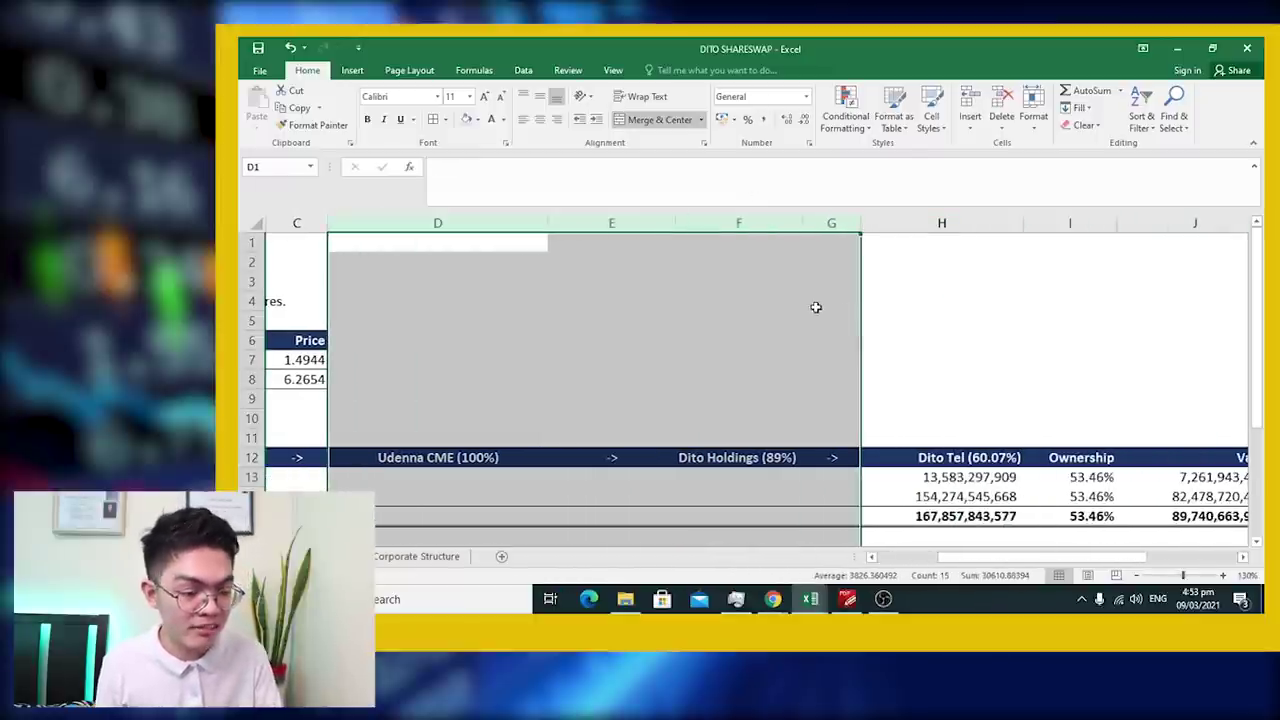
key("ctrl+0")
left_click_drag(1117, 570, 1038, 570)
left_click(797, 457)
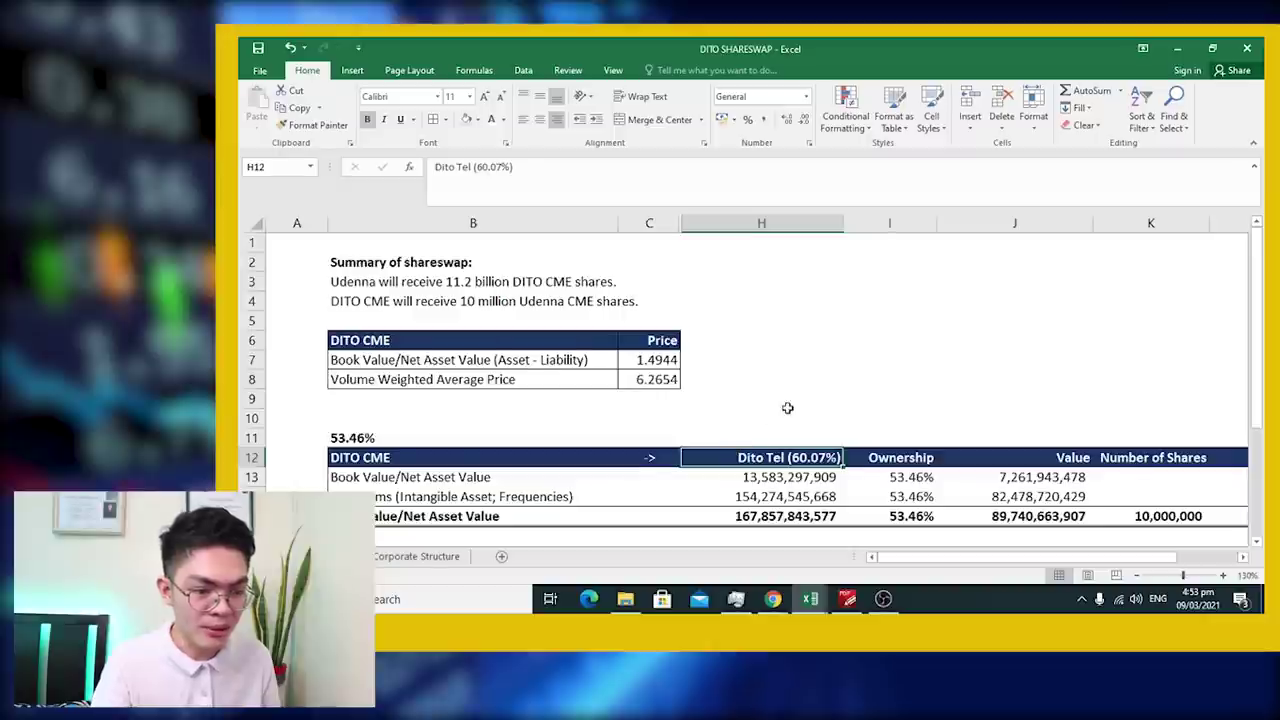
scroll(786, 406, "down", 1)
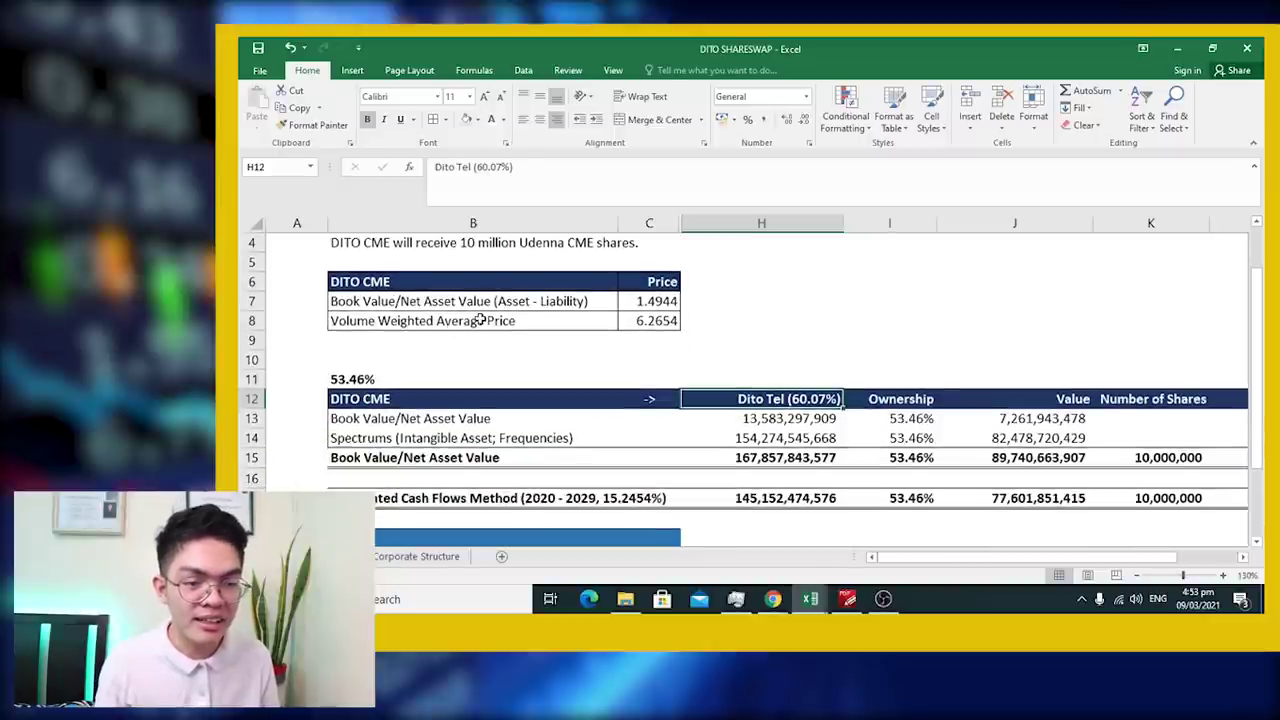
scroll(485, 330, "up", 1)
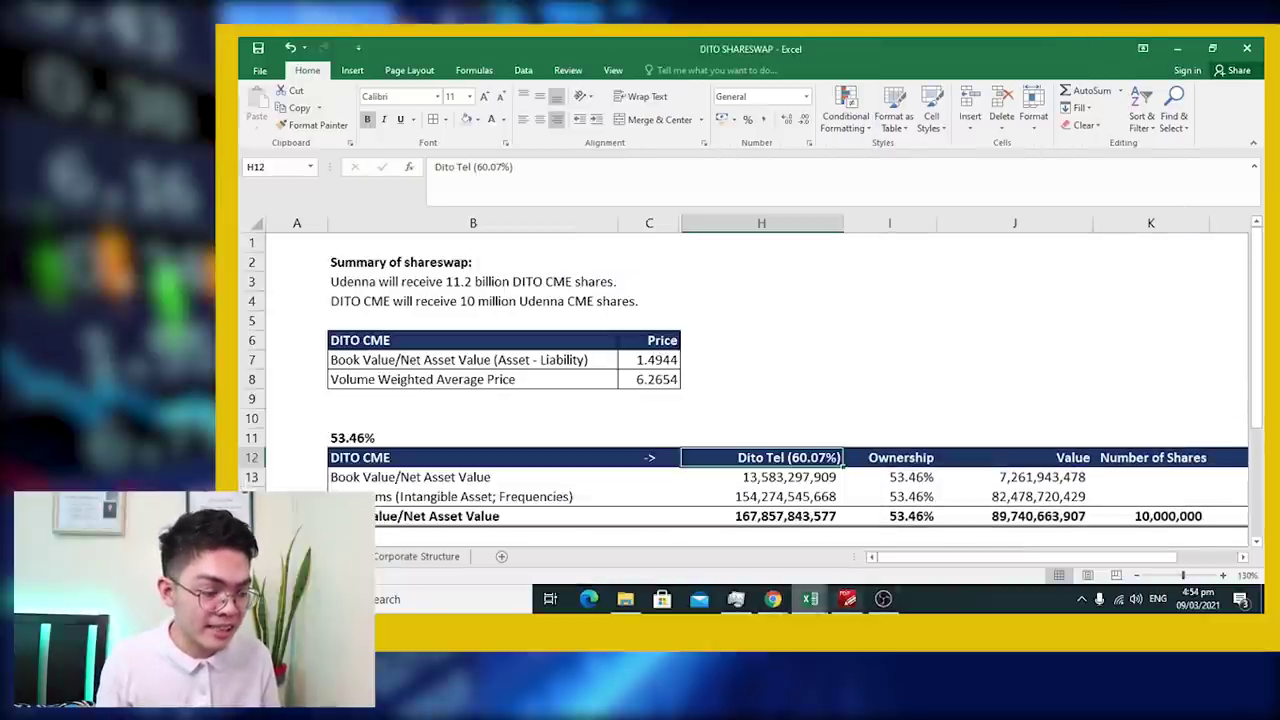
- Switch to PDF-XChange Editor and review the Udenna CME and Dito Tel valuation sections of the Summ_FOR document
left_click(847, 598)
scroll(840, 320, "down", 3)
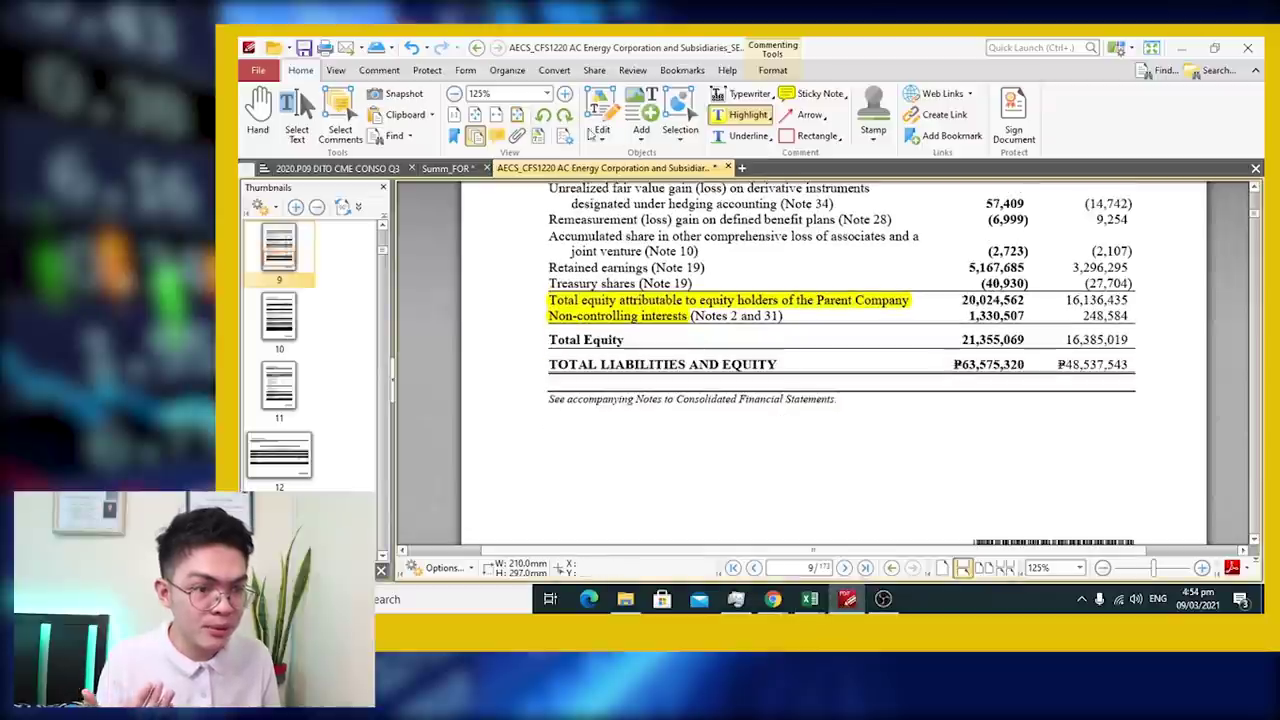
left_click(446, 168)
scroll(594, 271, "down", 3)
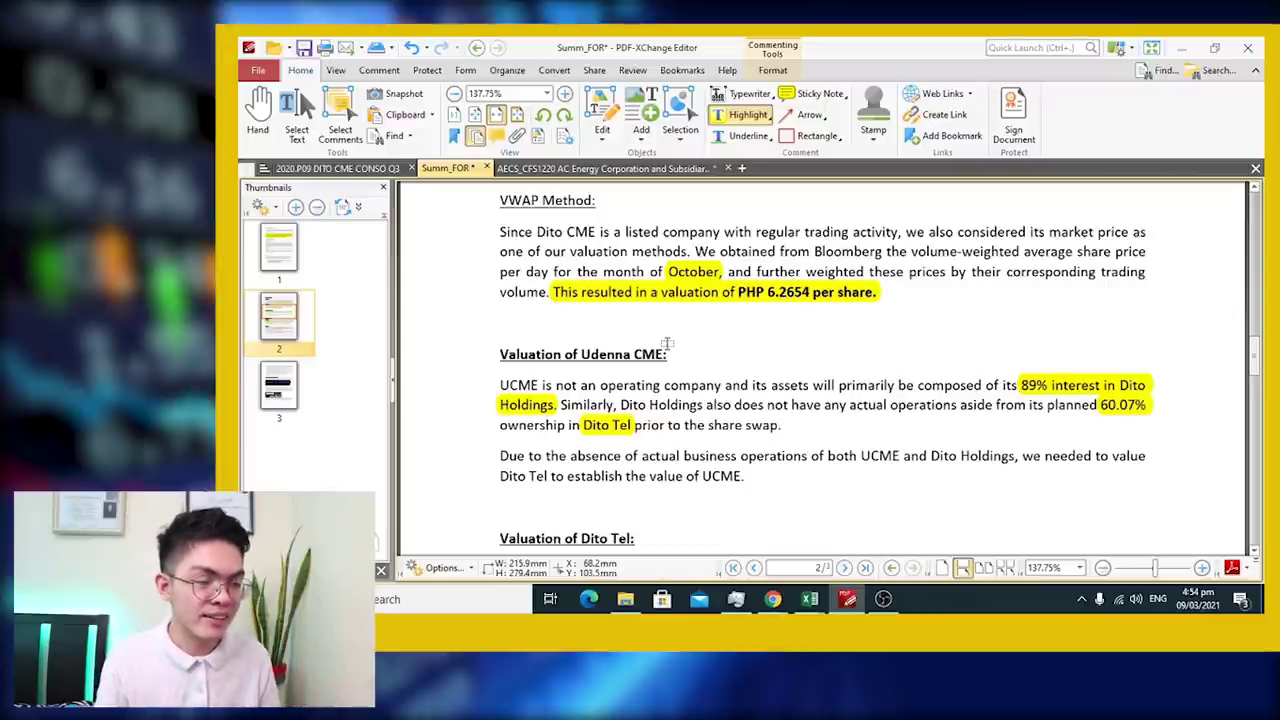
scroll(666, 343, "down", 3)
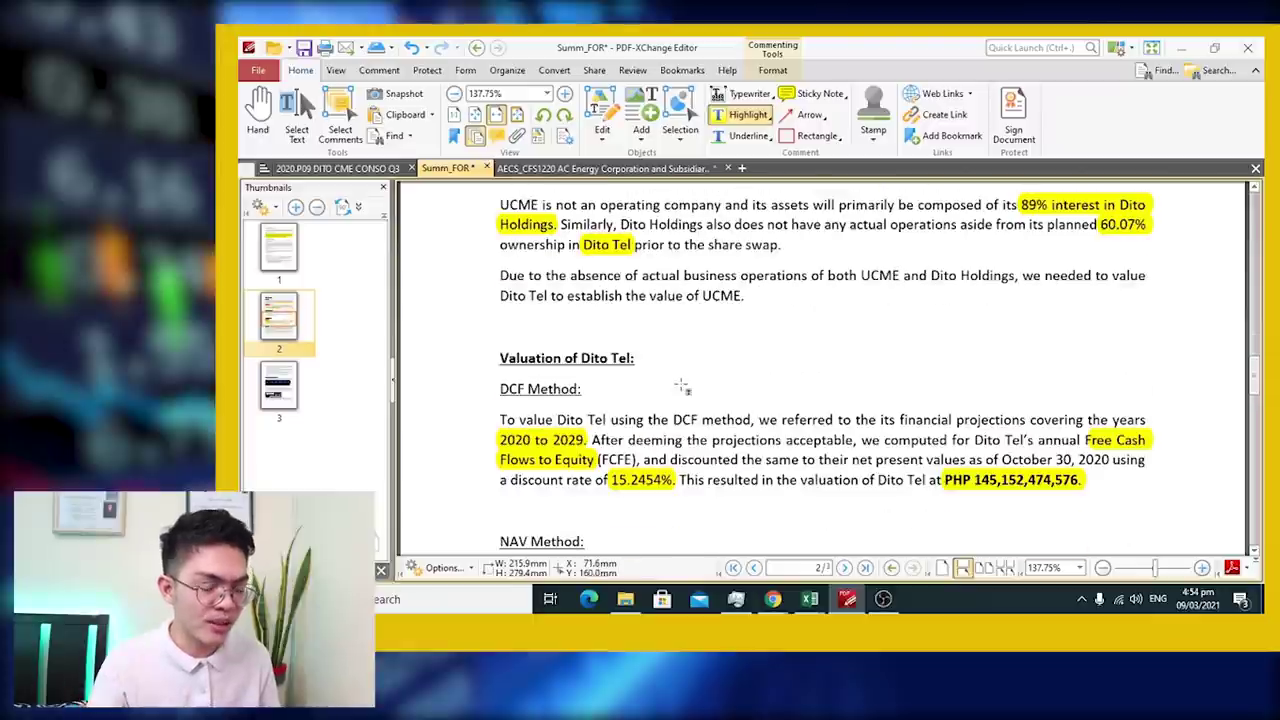